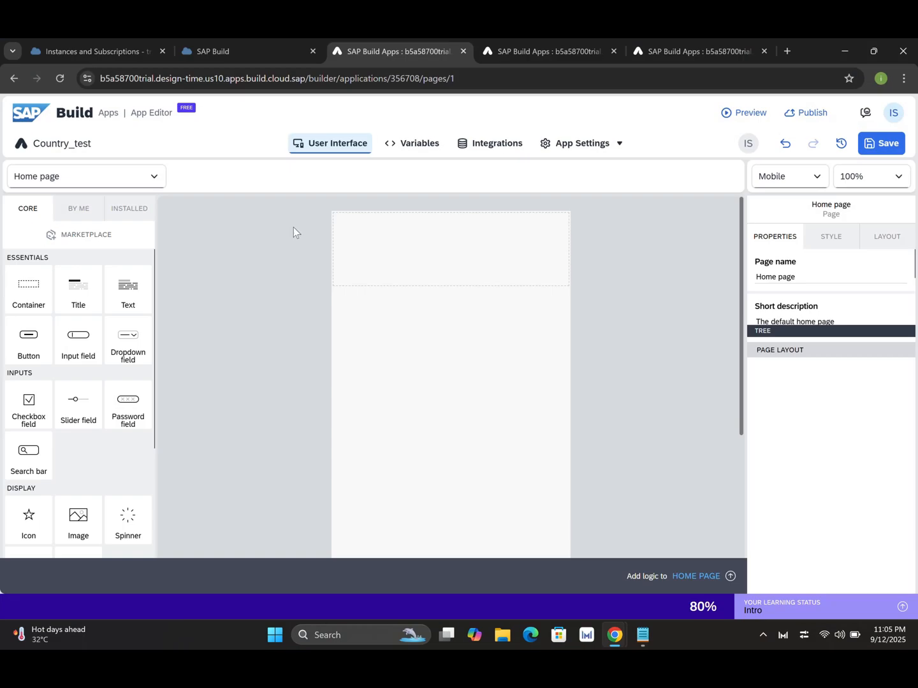
Open the Country_test app's Data (Integrations) page.
click(489, 146)
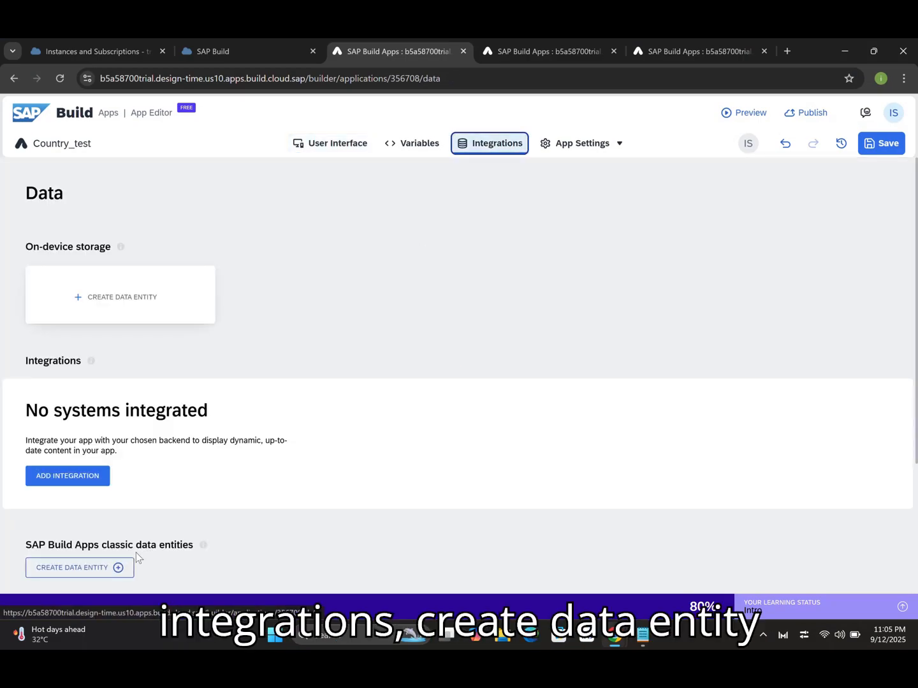
Create a universal REST API data entity named 'Country Details'.
click(119, 569)
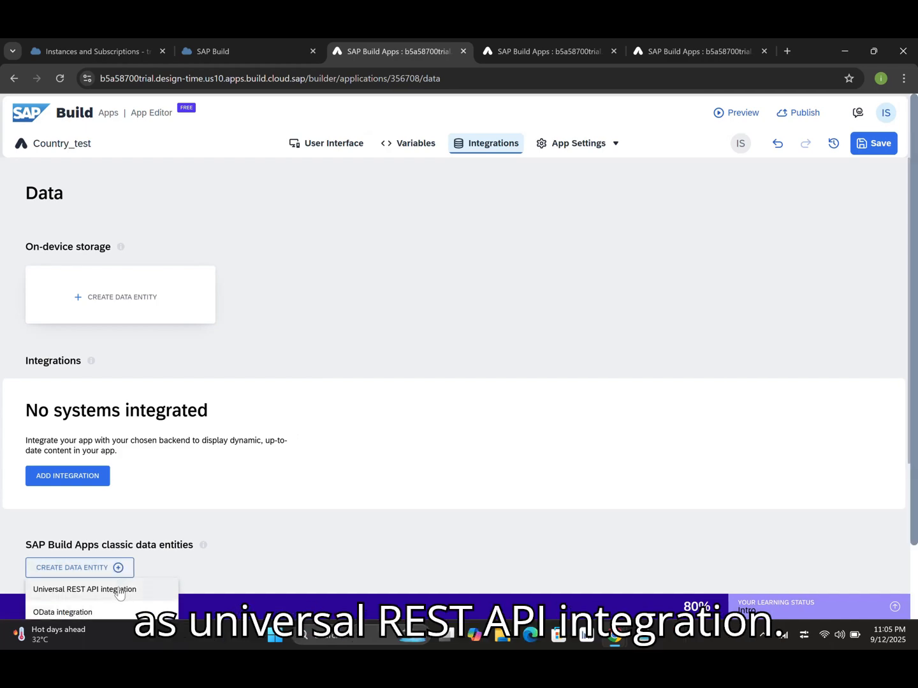
click(119, 591)
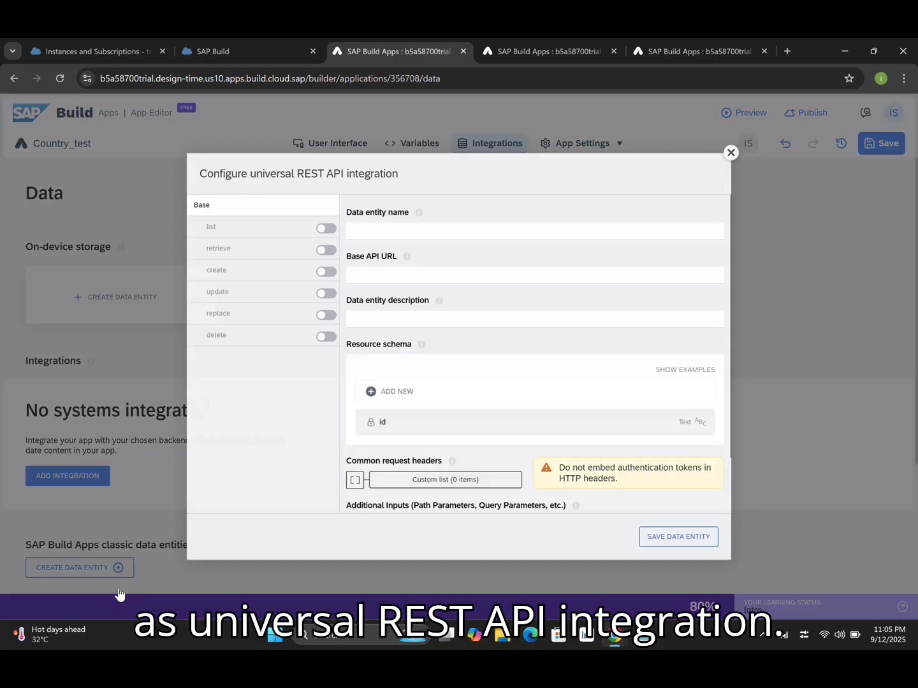
click(389, 234)
text(Country Details)
click(374, 276)
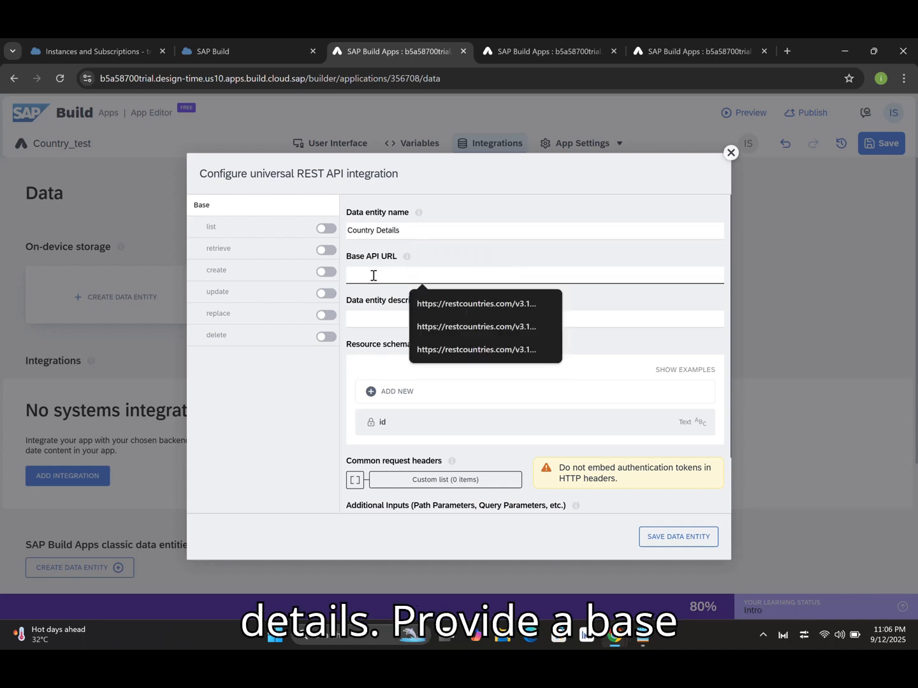
key(alt+Tab)
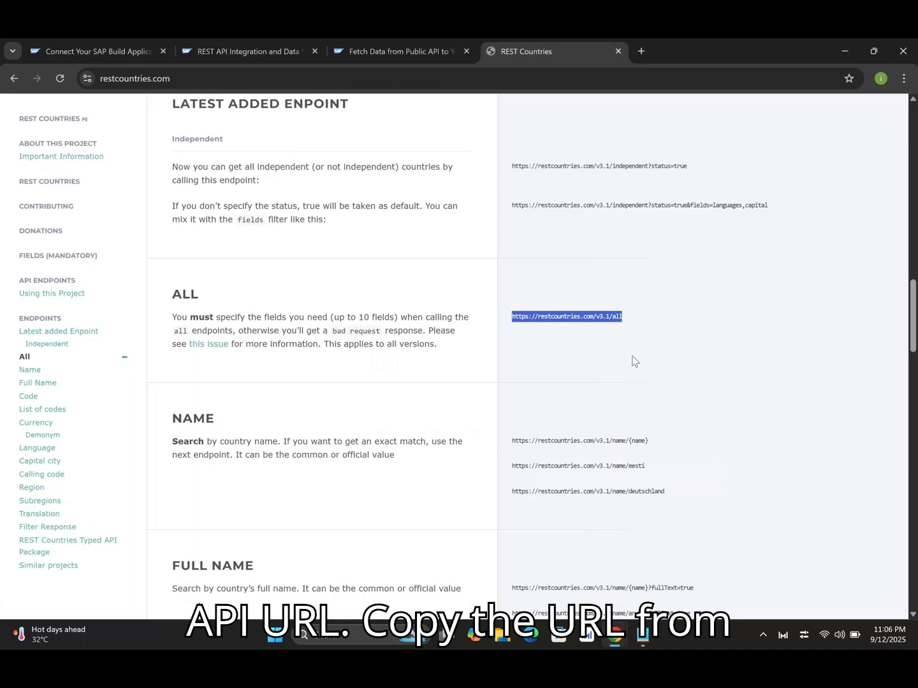
click(514, 318)
drag(516, 321, 622, 320)
key(ctrl+c)
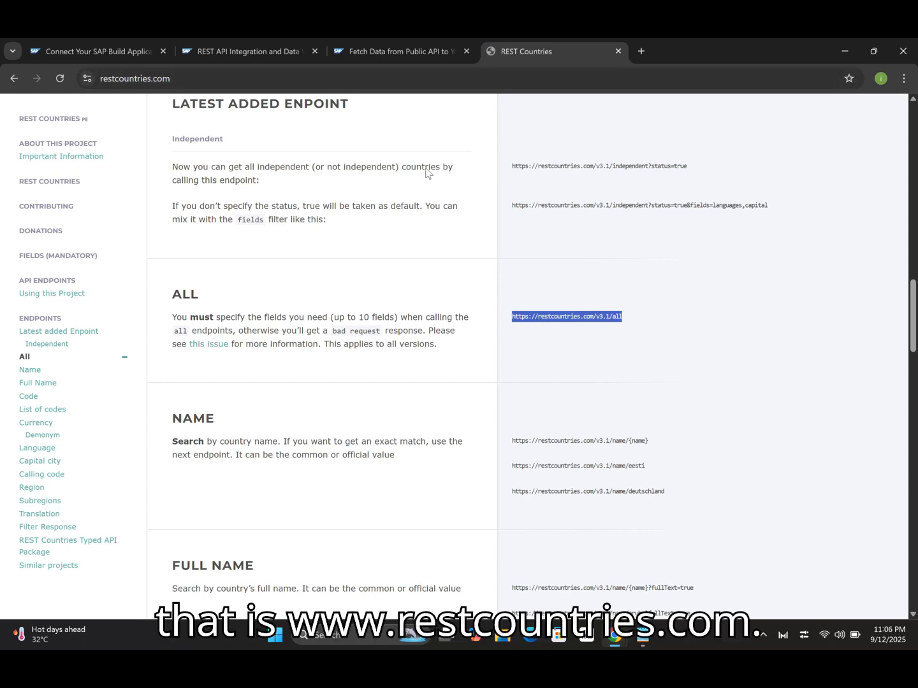
key(alt+Tab)
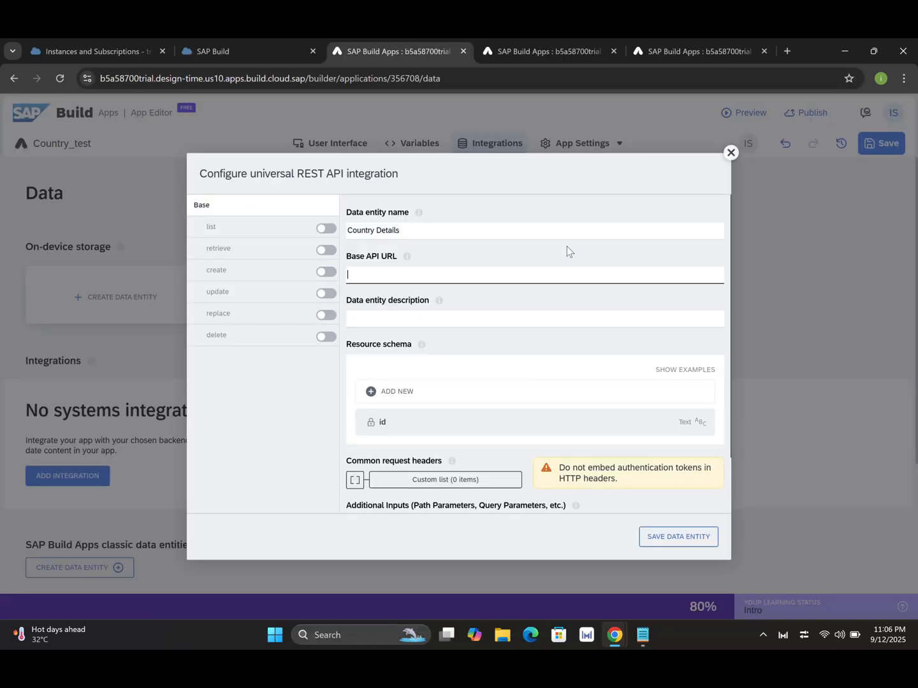
key(ctrl+v)
text(?)
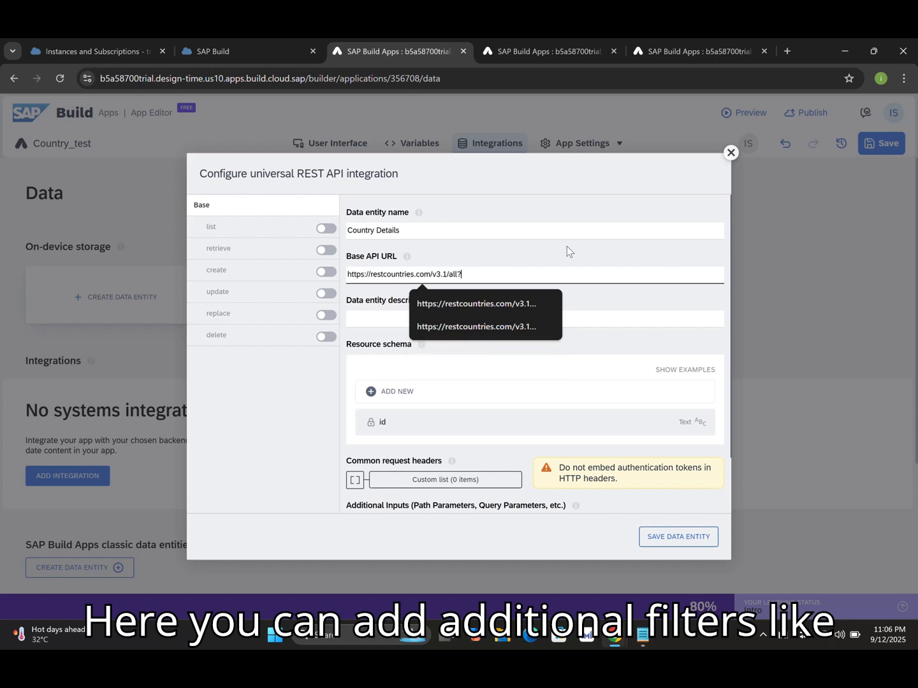
text(fields)
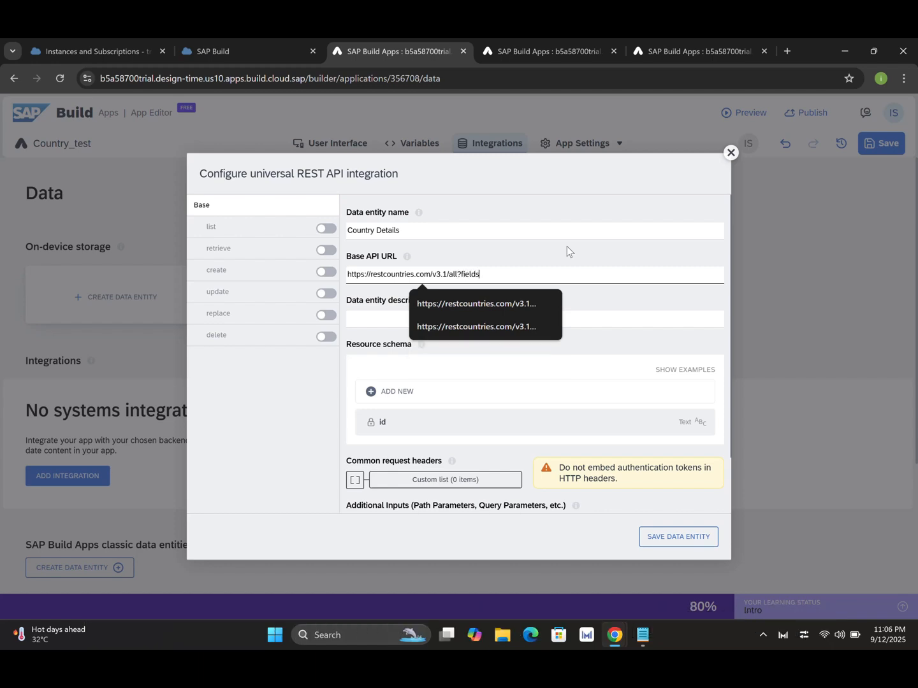
text(=name)
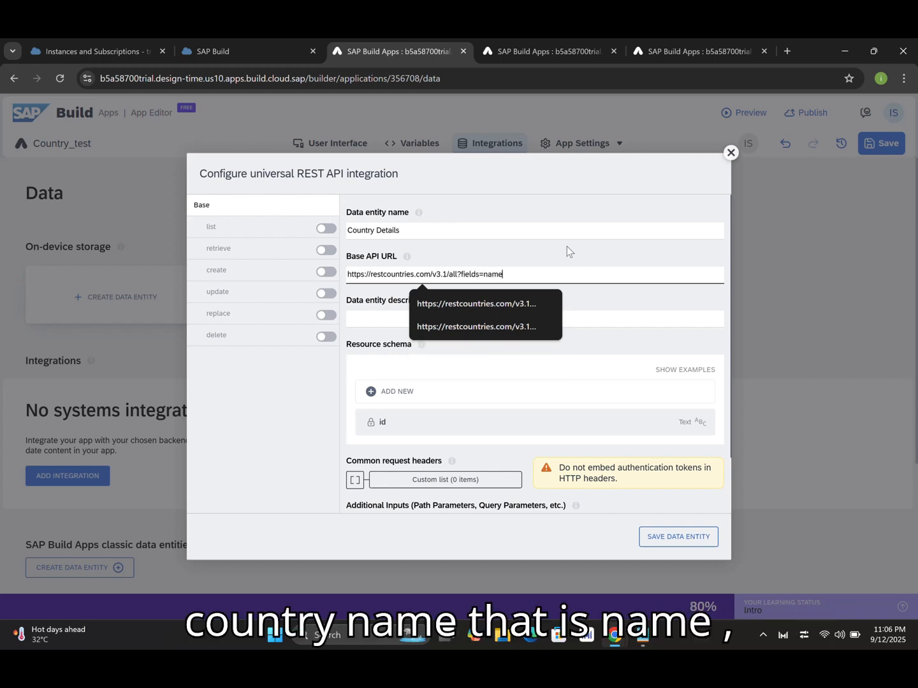
text(,capita)
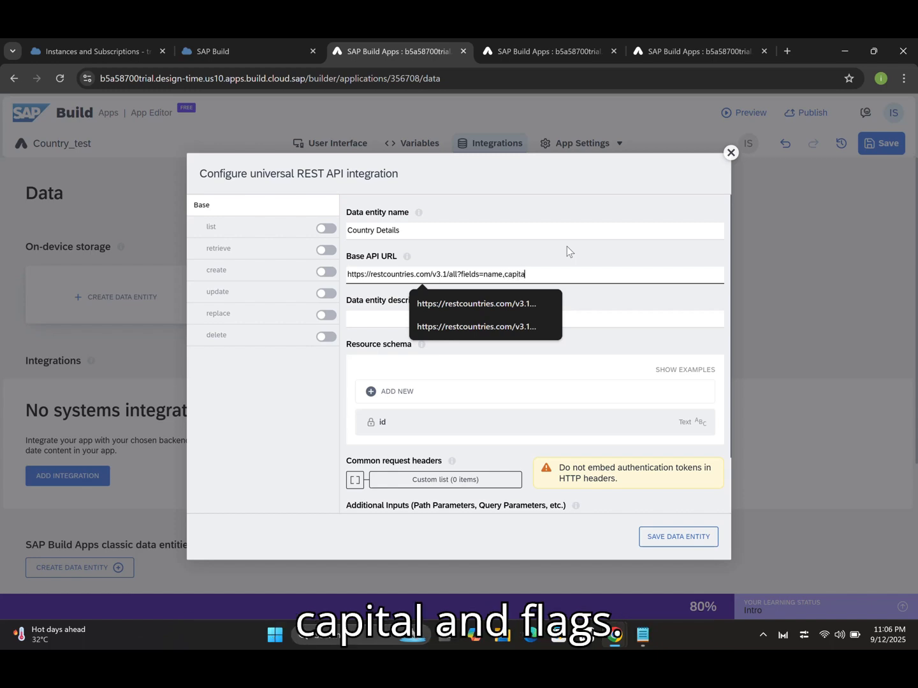
text(l,flag)
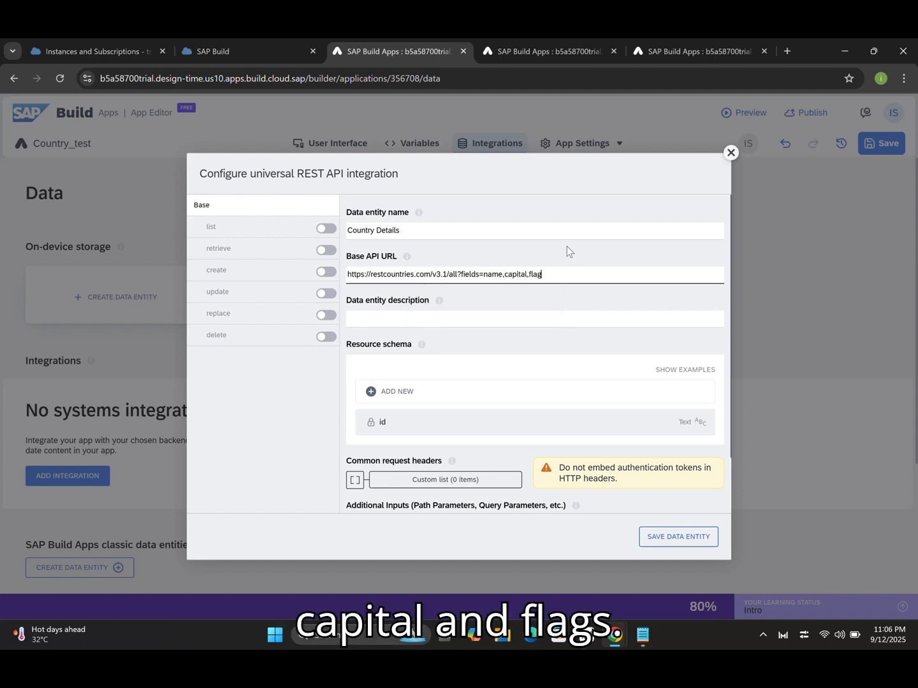
click(496, 317)
text(Co)
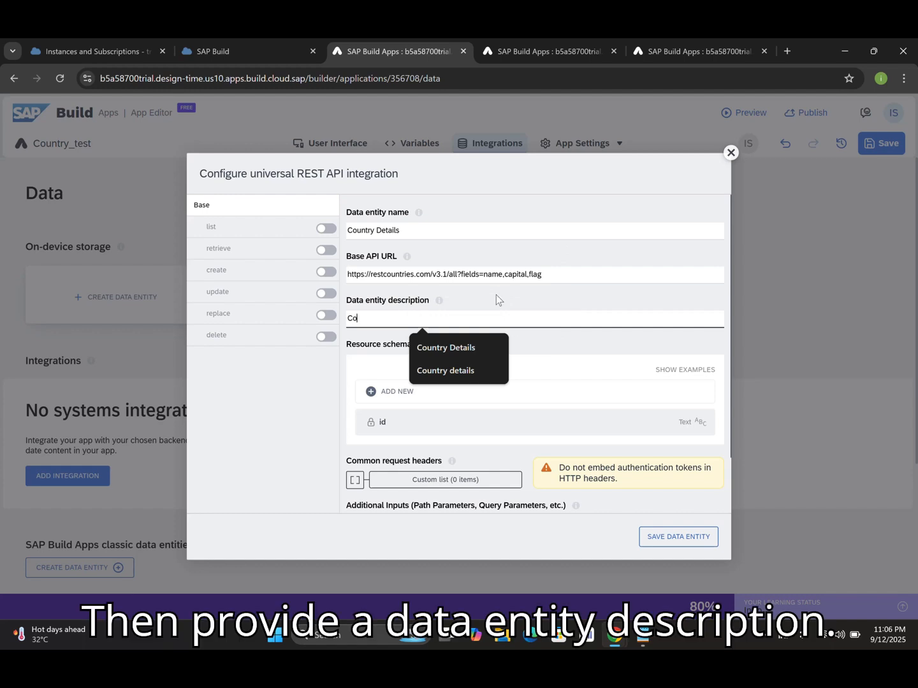
text(untry Details)
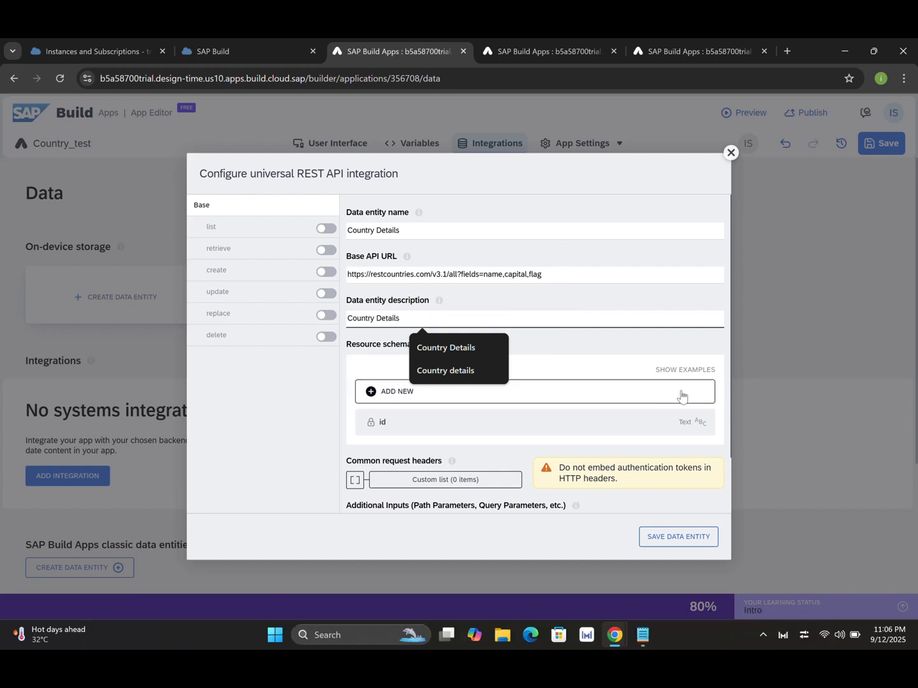
drag(731, 413, 737, 493)
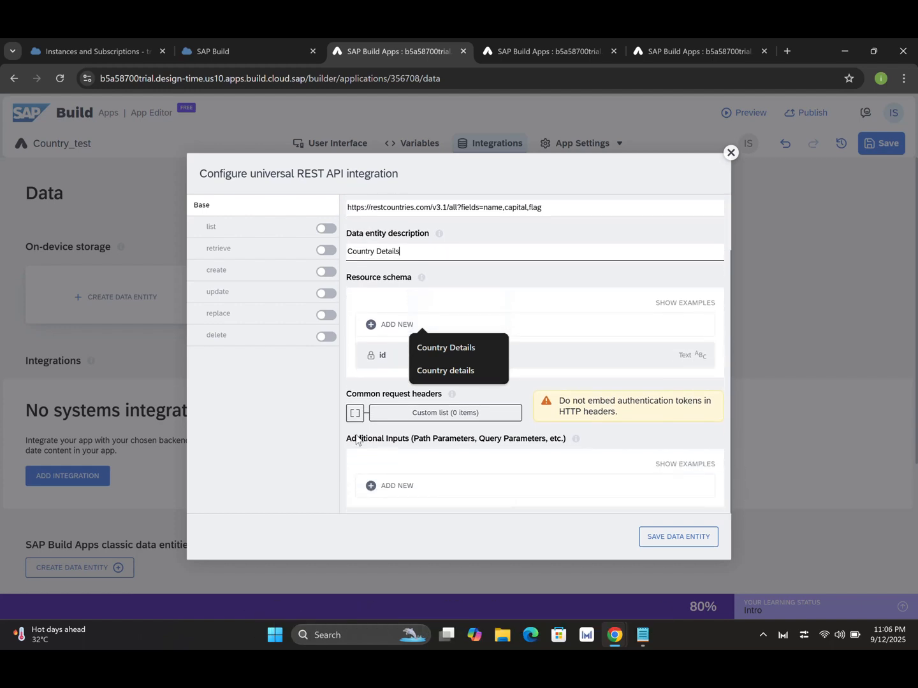
Add a text additional input named 'name'.
click(388, 497)
text(name)
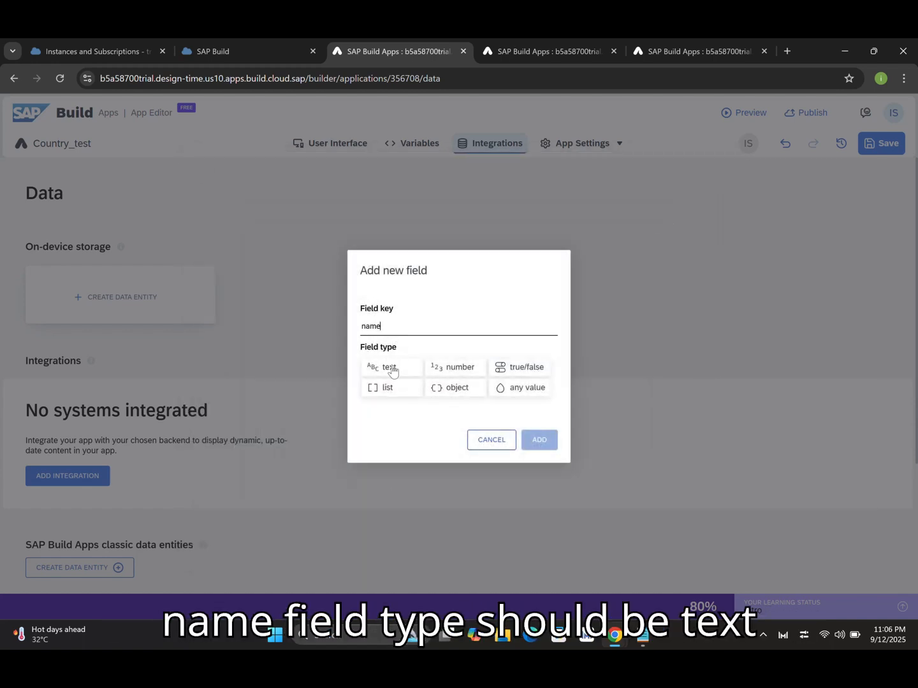
click(393, 371)
click(540, 441)
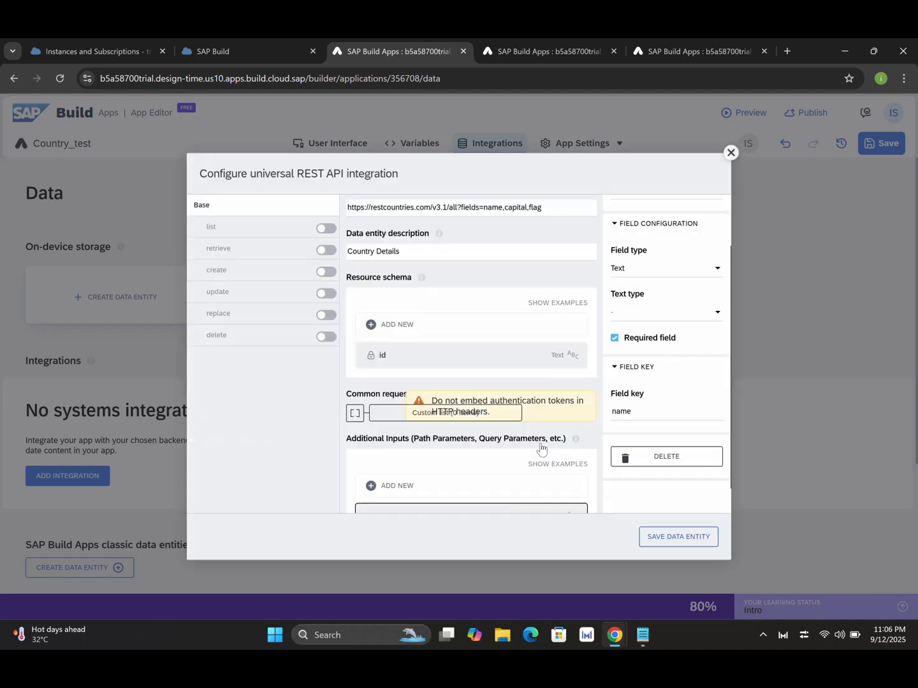
Bind the retrieve path to "/name/" + query.additionalInputs.name + "?fields=name,capital,flag".
click(257, 253)
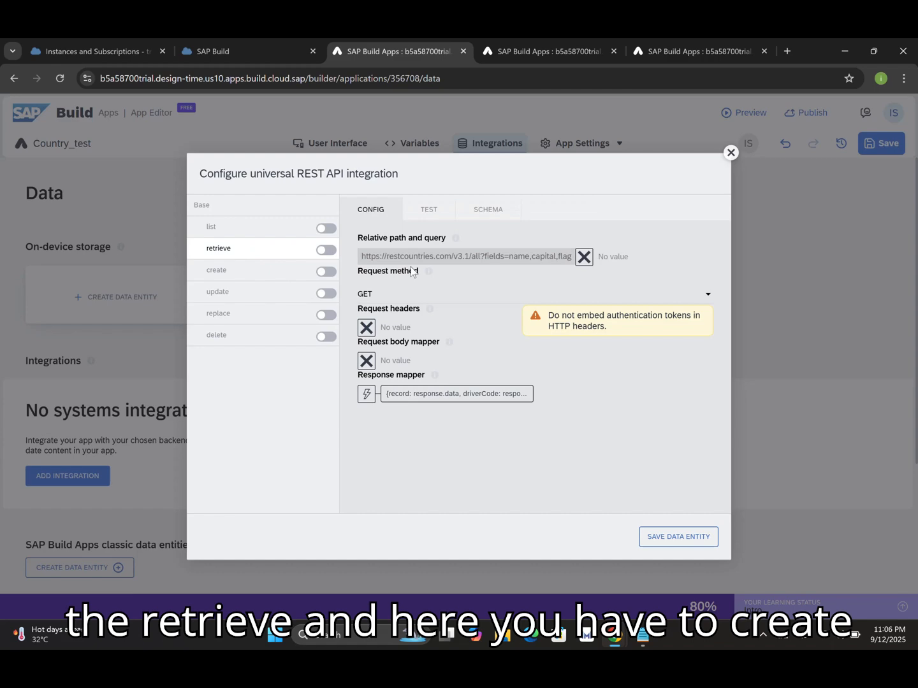
click(584, 256)
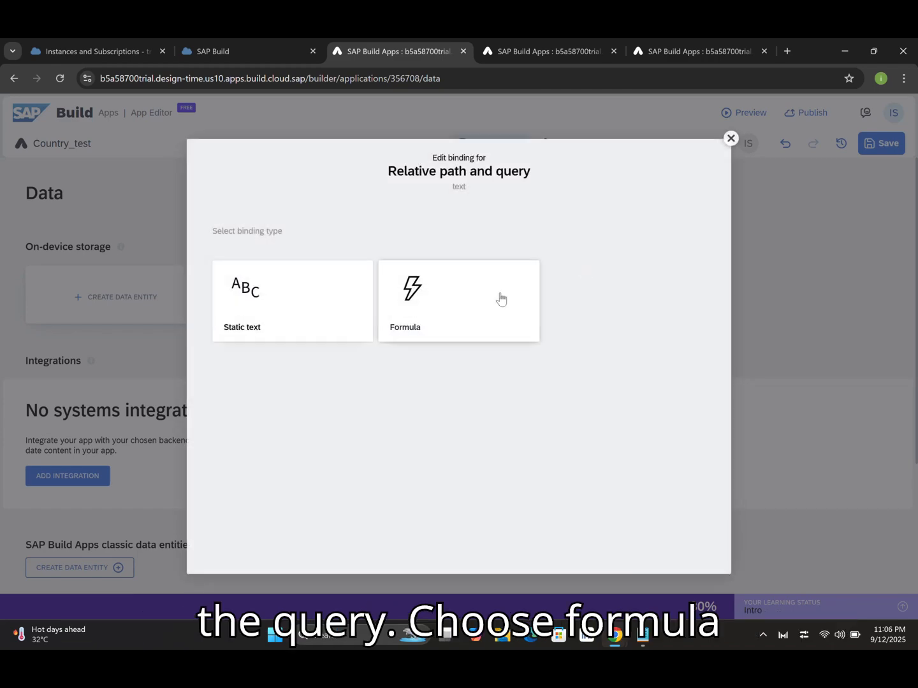
click(437, 311)
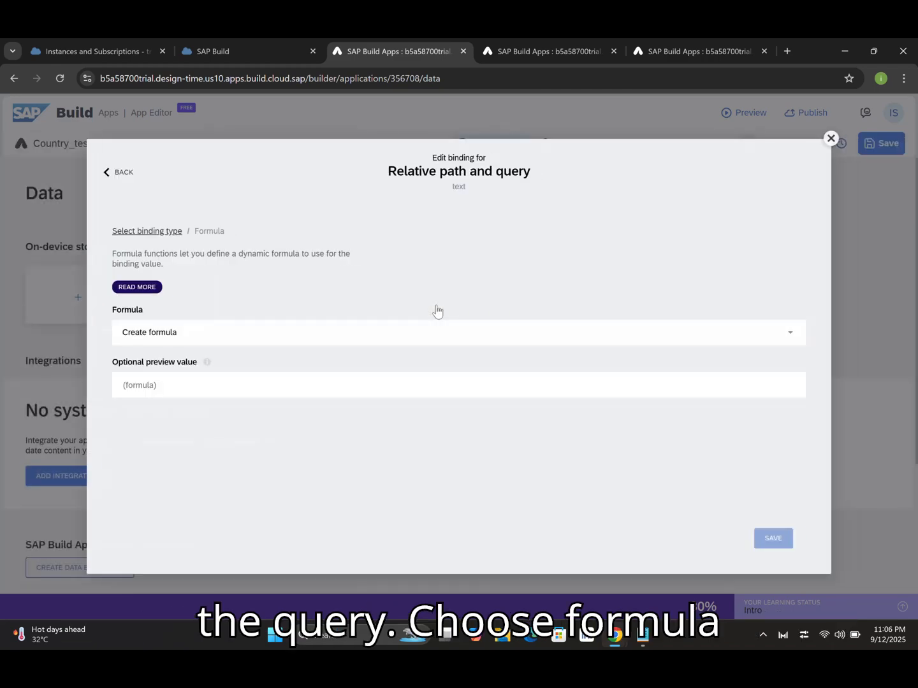
click(348, 337)
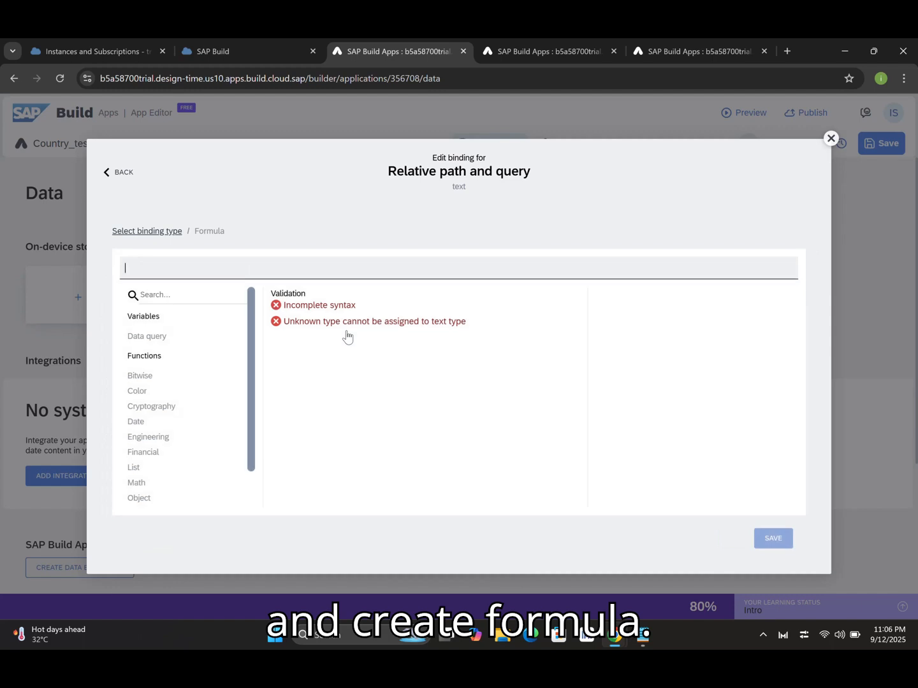
text("")
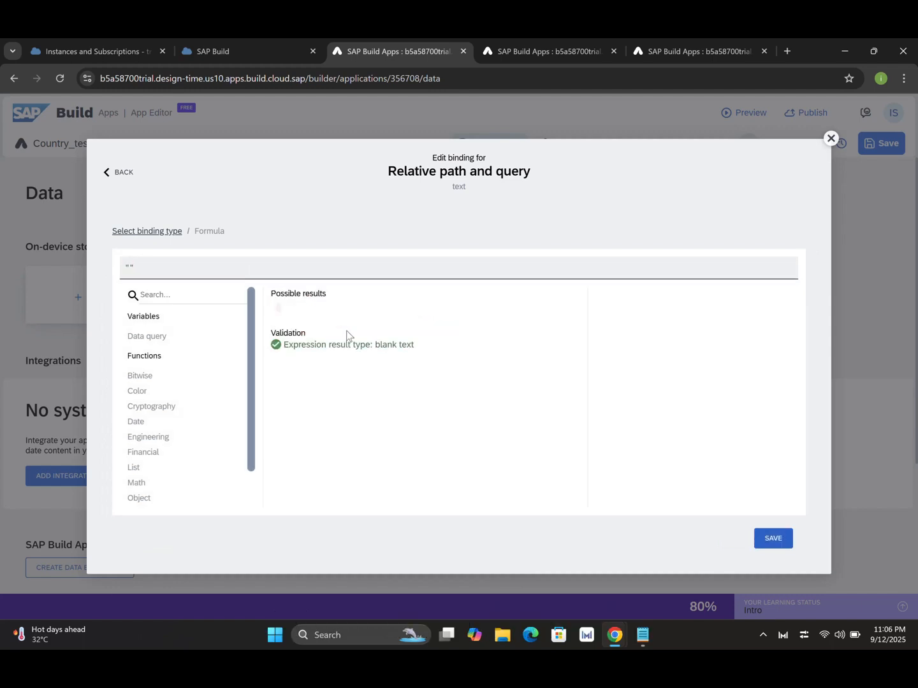
text(/name)
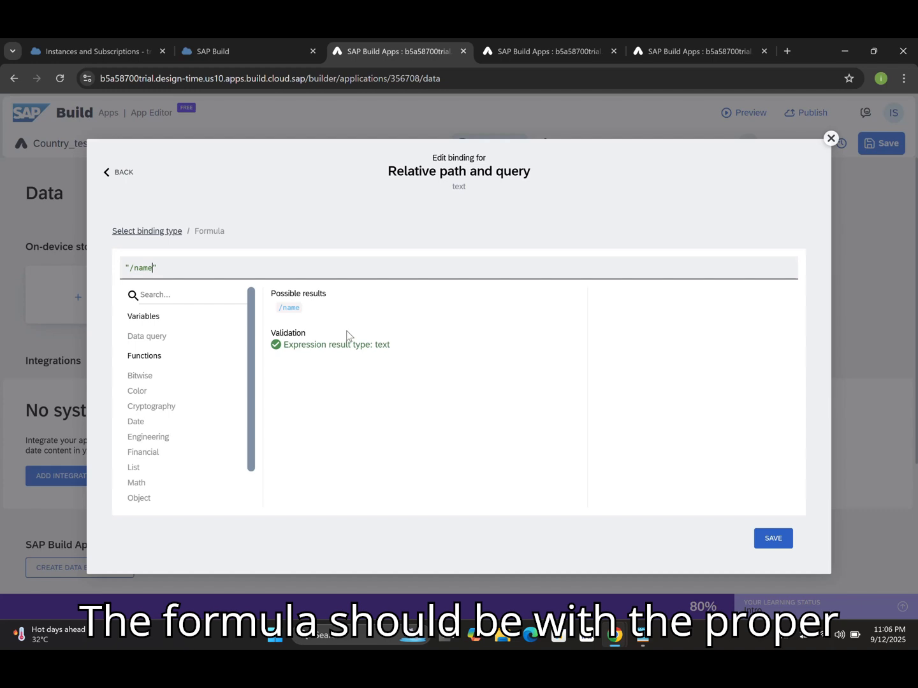
text(/)
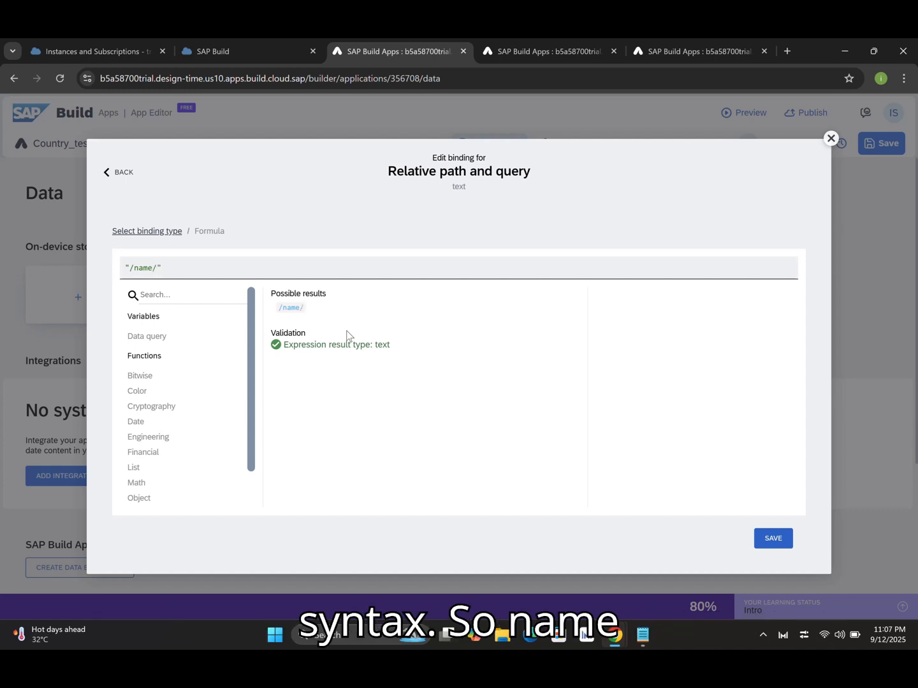
text( + )
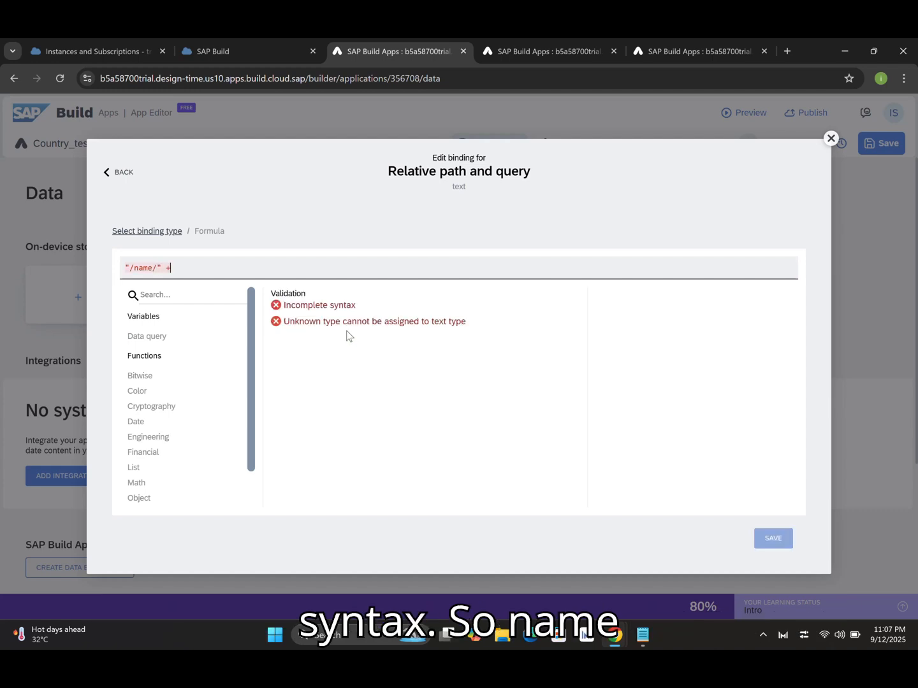
text(que)
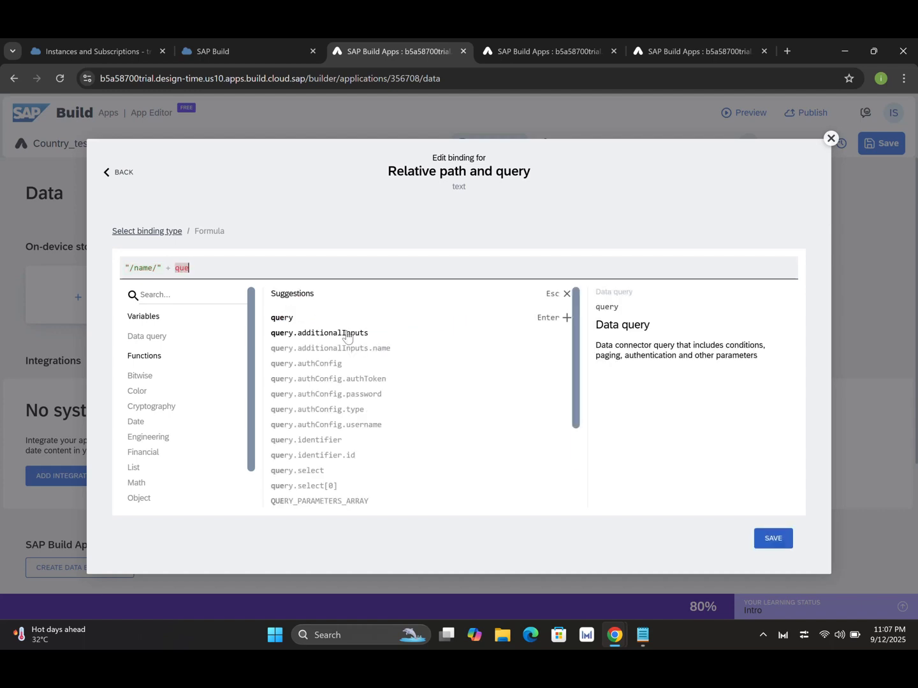
text(ry)
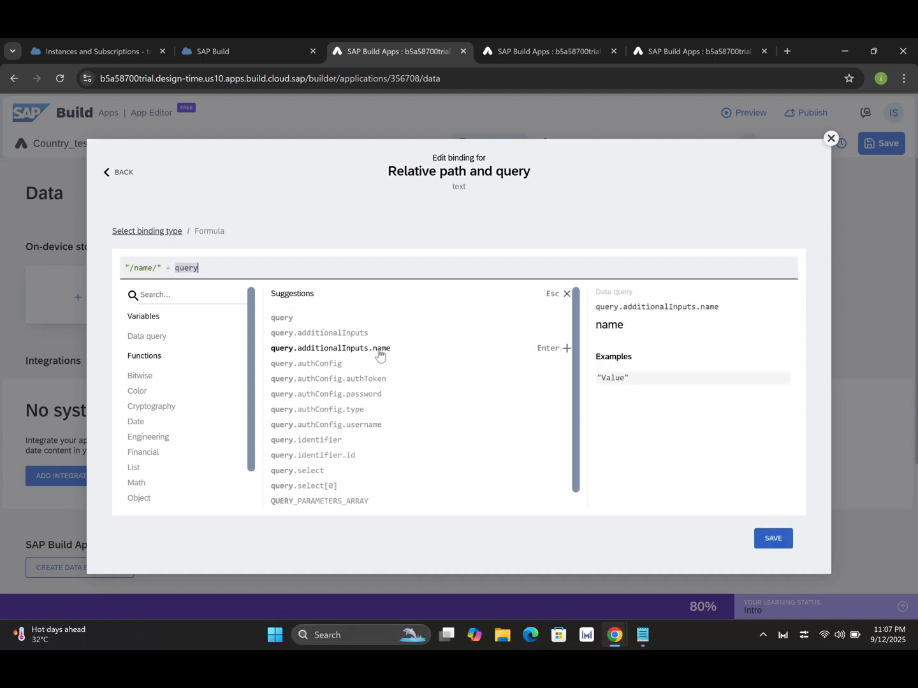
click(550, 355)
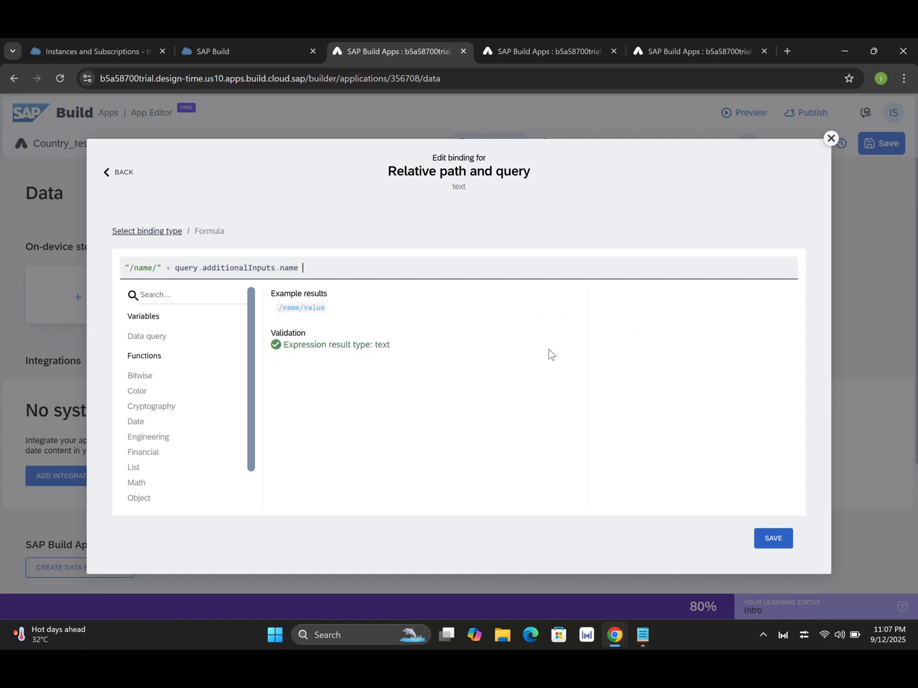
text(+ ")
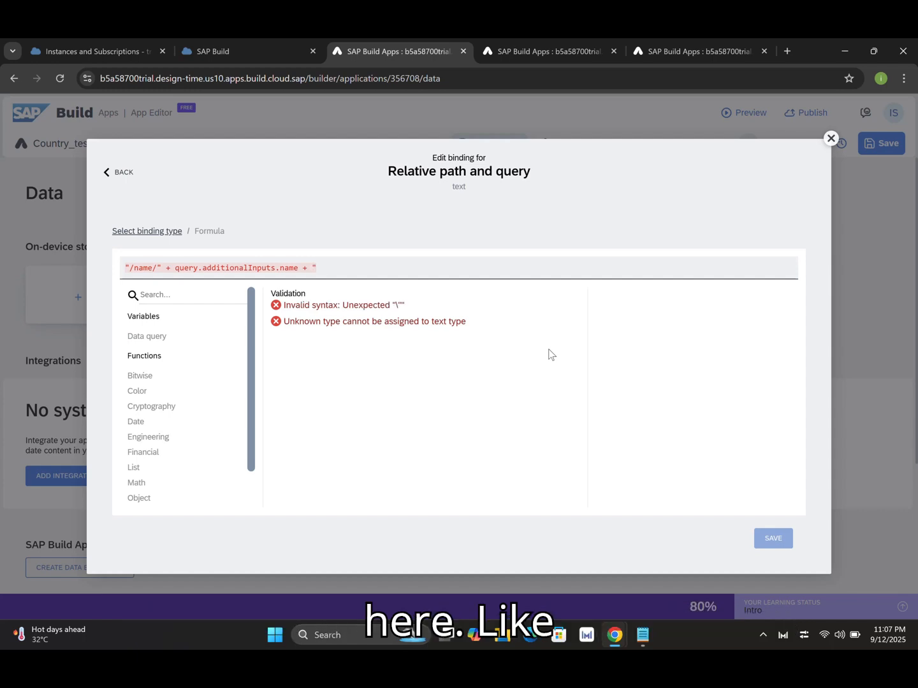
text(?fiel)
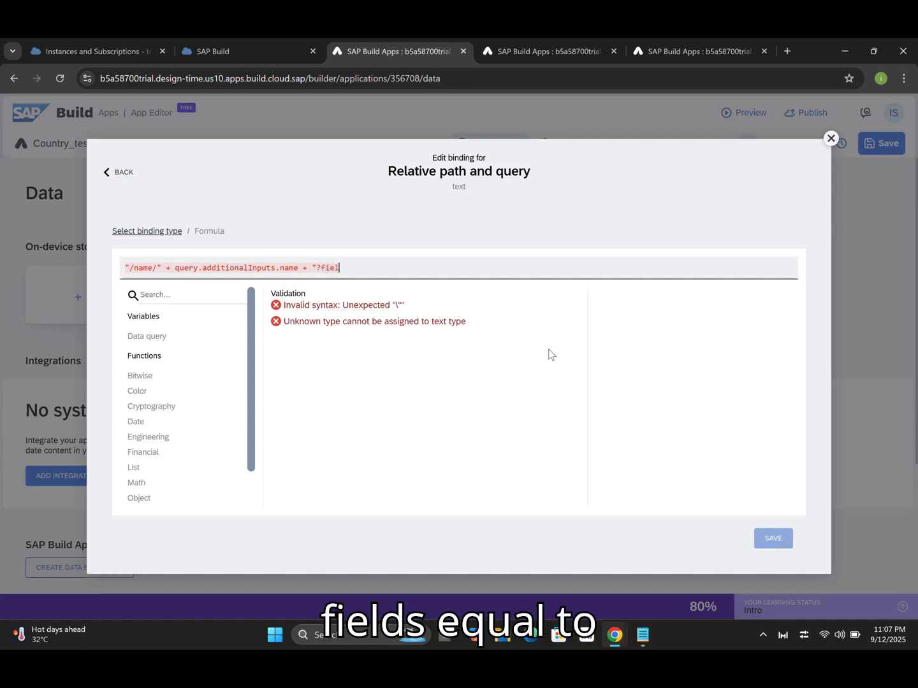
text(ds)
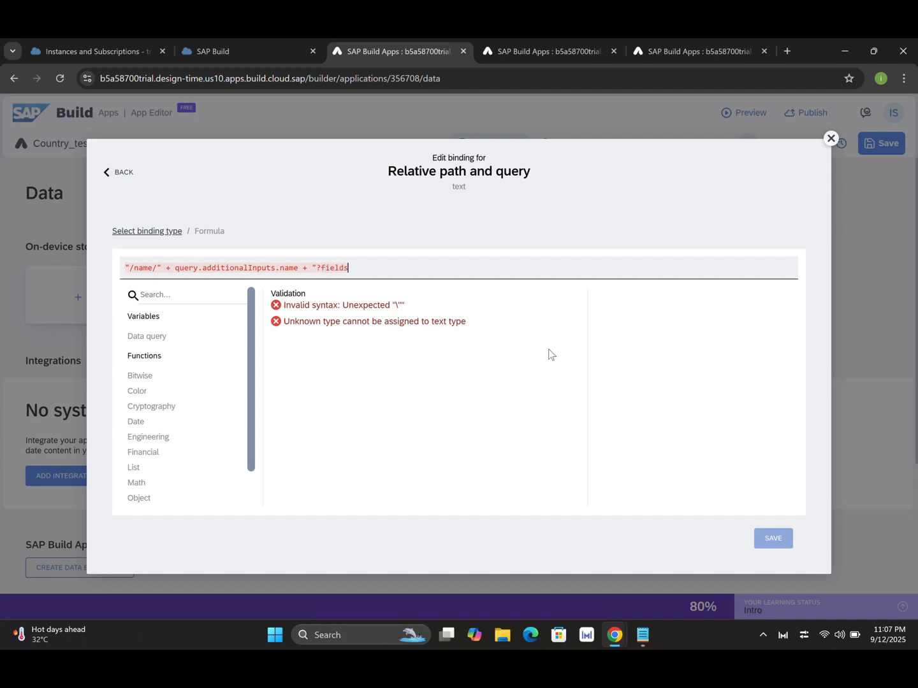
text(=name,capital)
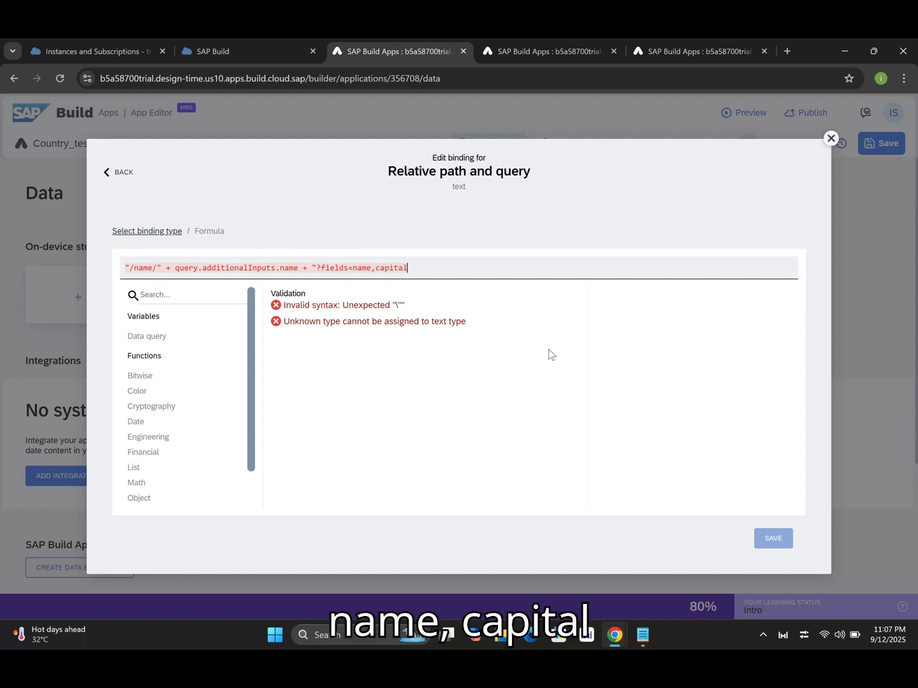
text(,fla)
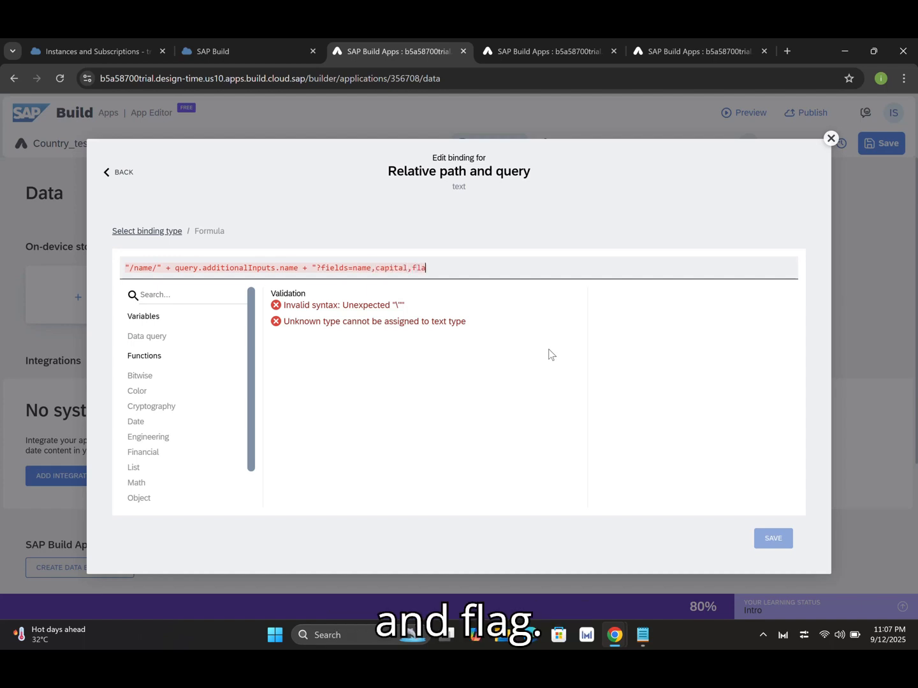
text(g")
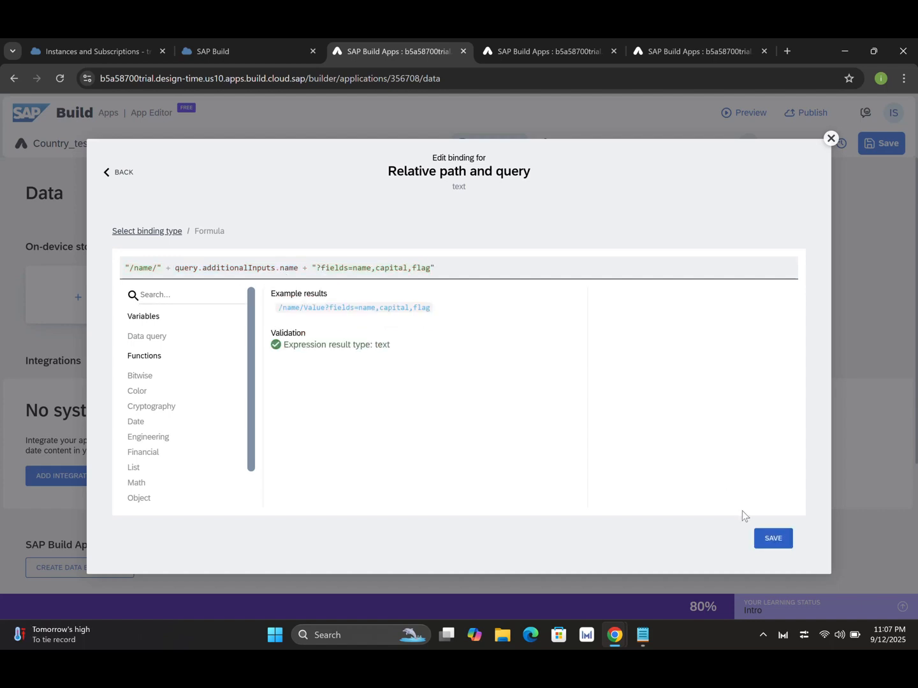
click(769, 539)
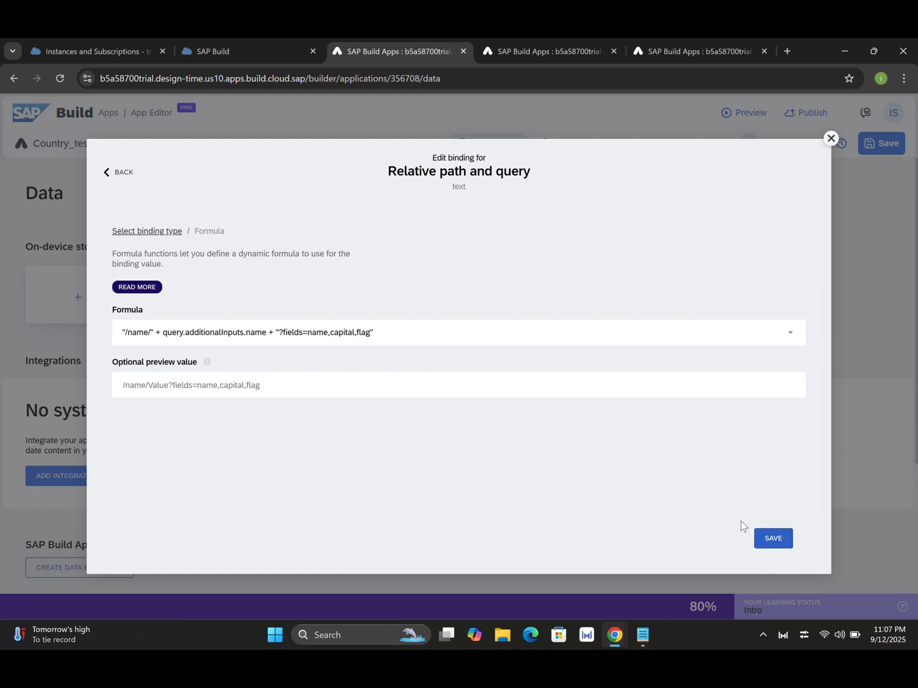
click(773, 539)
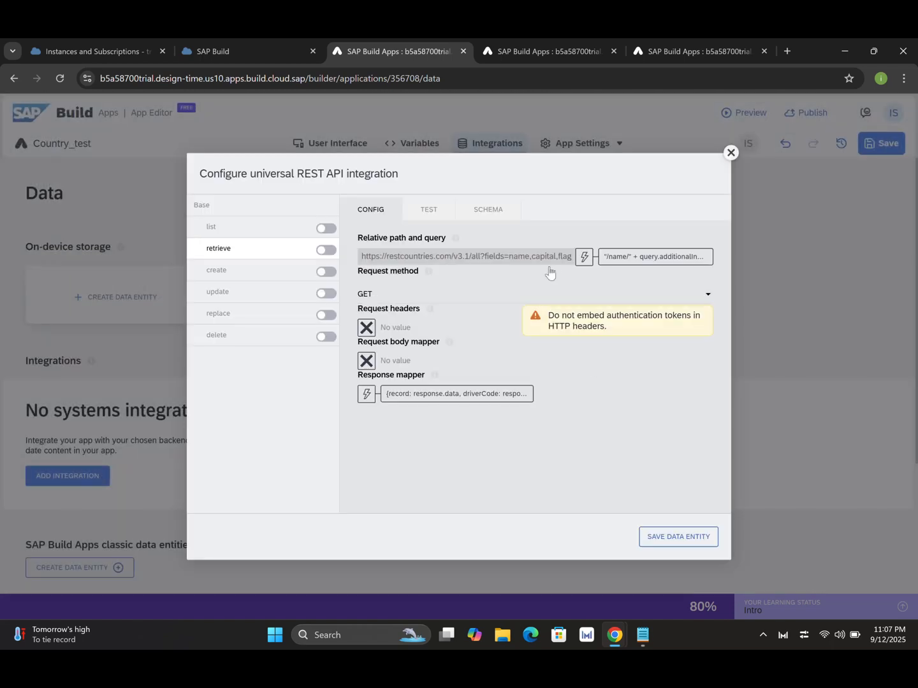
Run a test retrieve request with the name 'India'.
click(430, 211)
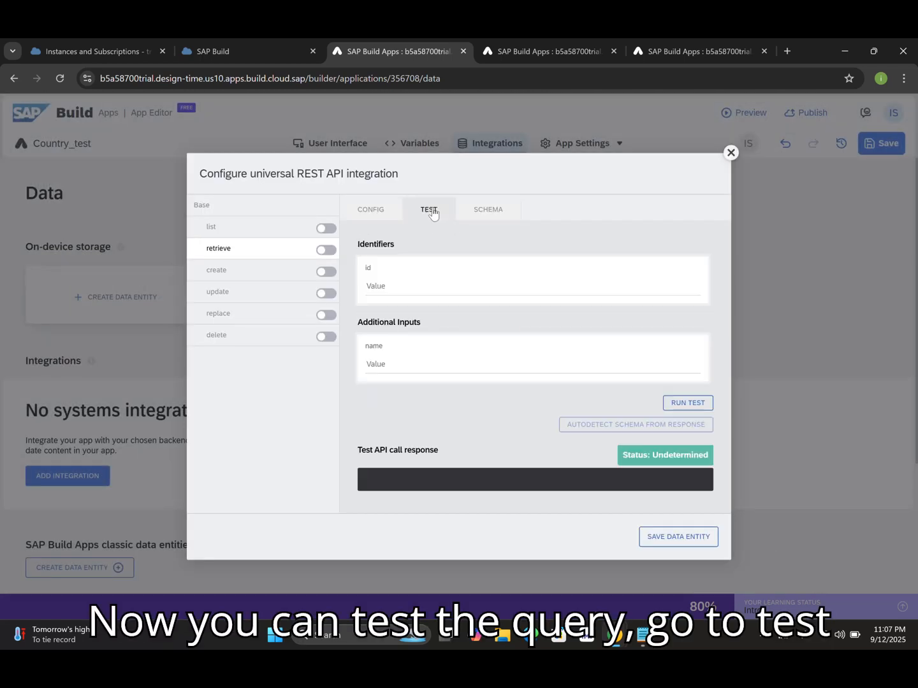
click(384, 366)
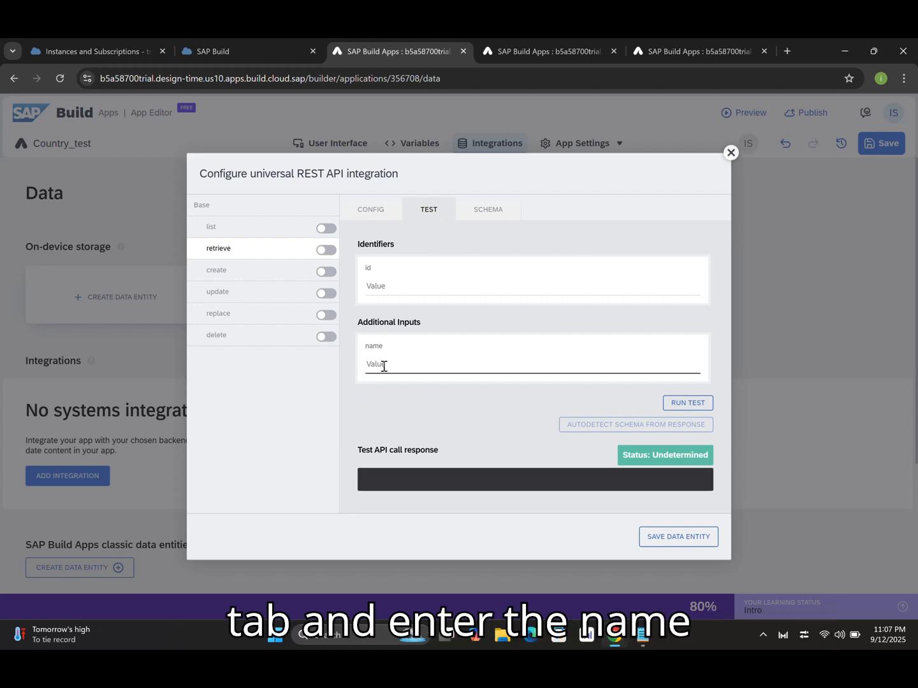
text(India)
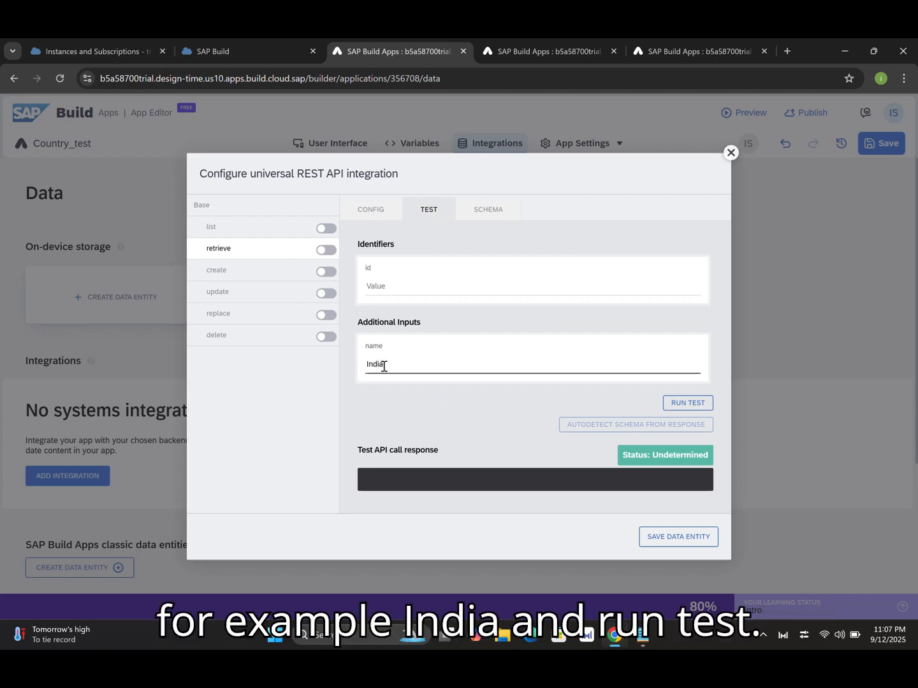
click(688, 405)
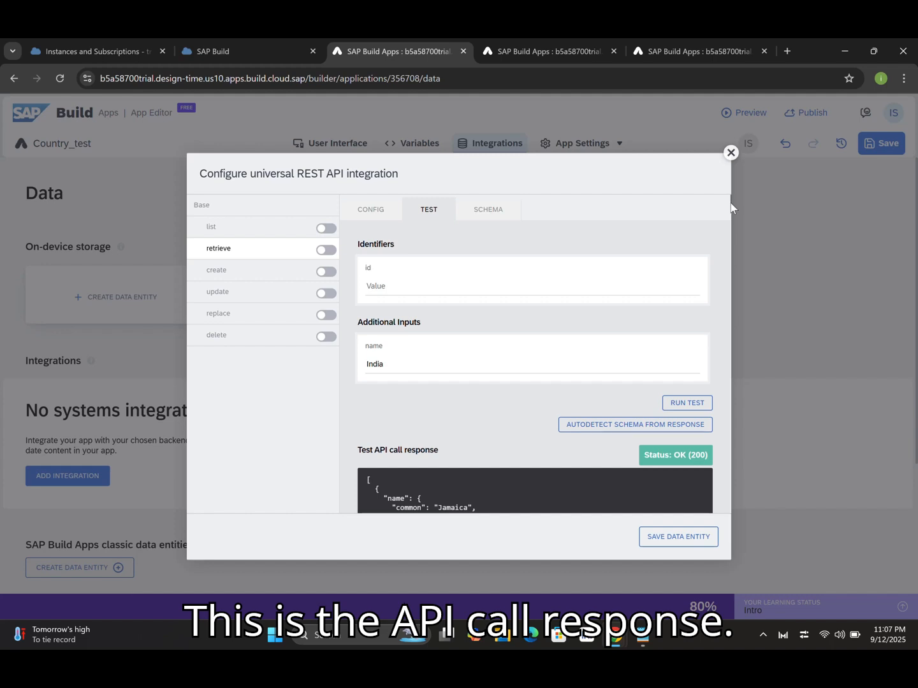
drag(731, 202, 731, 205)
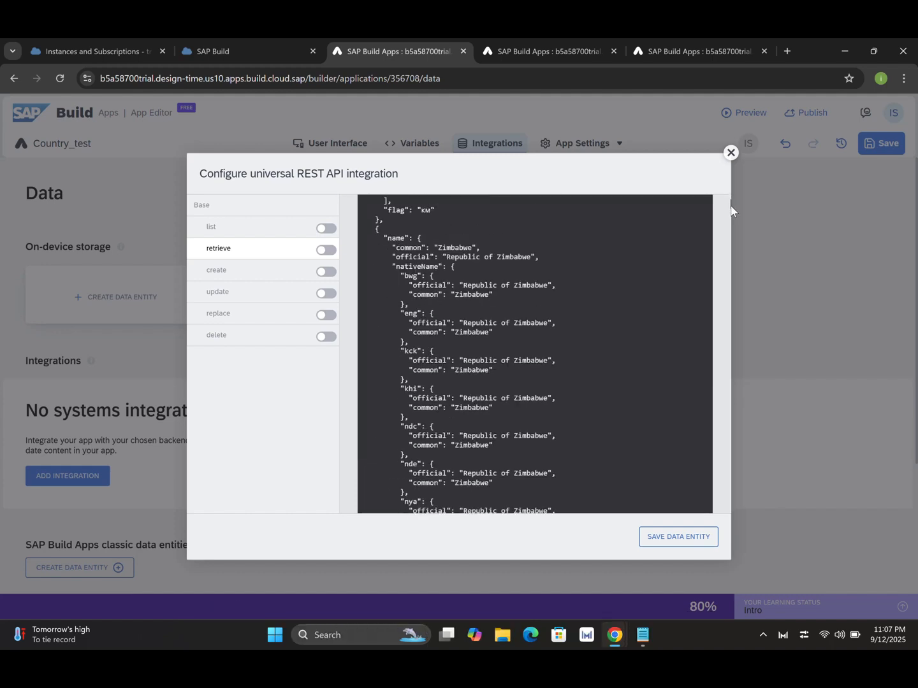
scroll(732, 208, up, 10)
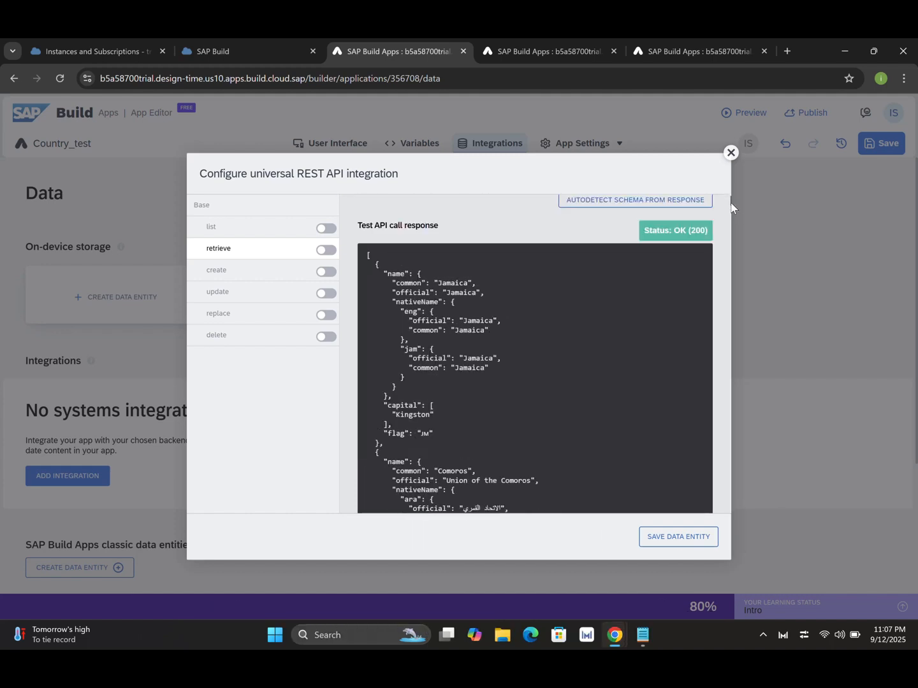
mouse_move(732, 208)
mouse_down()
mouse_move(737, 307)
mouse_move(730, 196)
mouse_up()
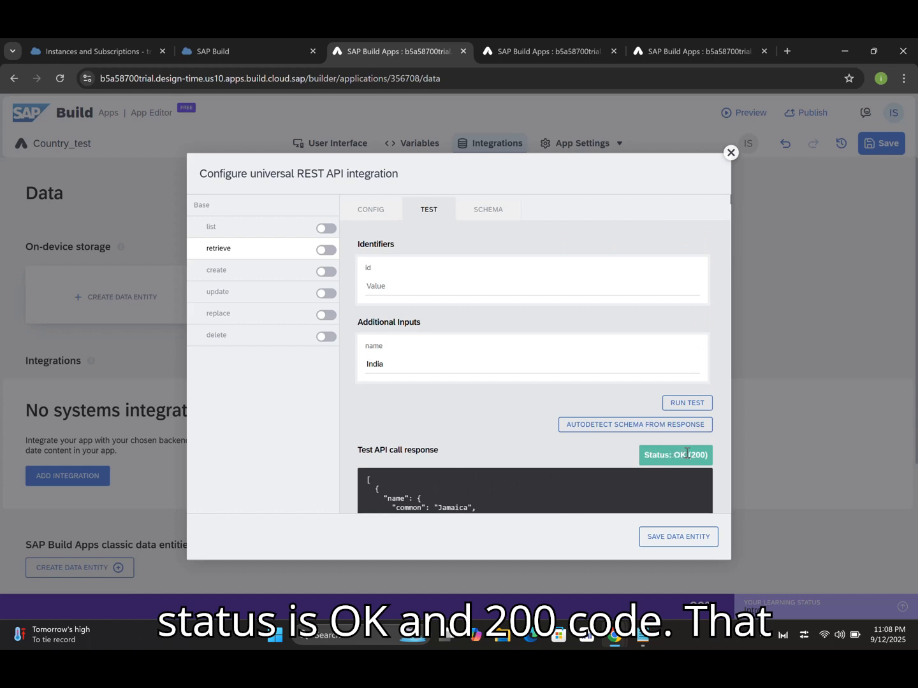
Autodetect the schema from the test response and enable the retrieve operation.
click(597, 426)
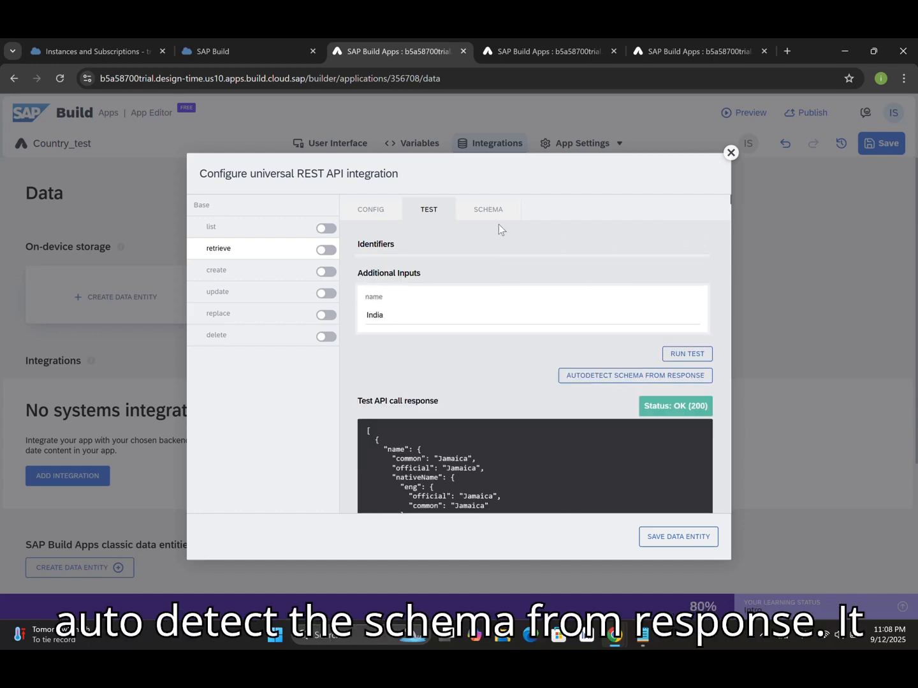
click(489, 211)
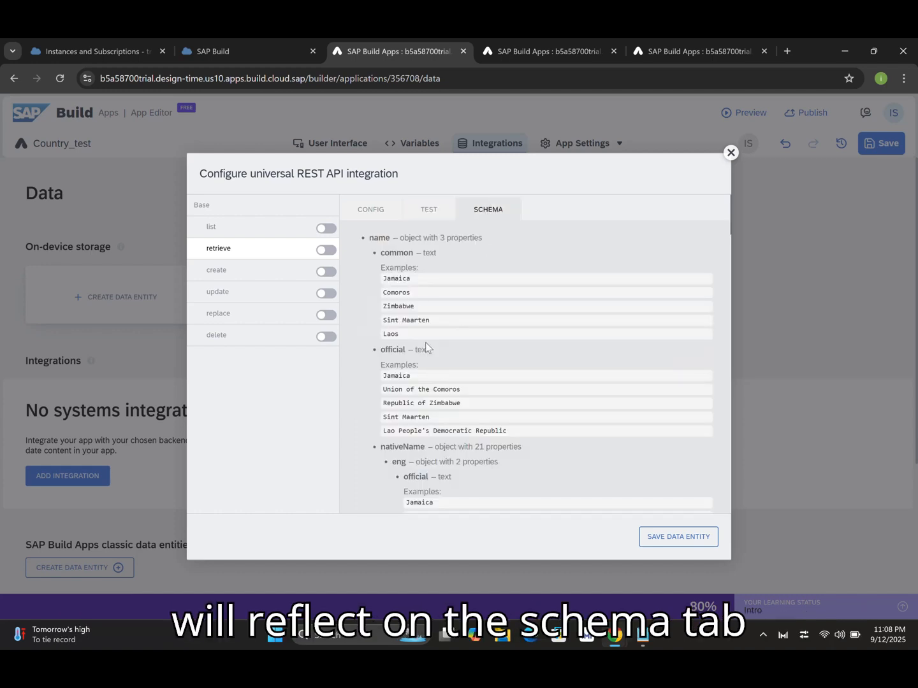
click(374, 210)
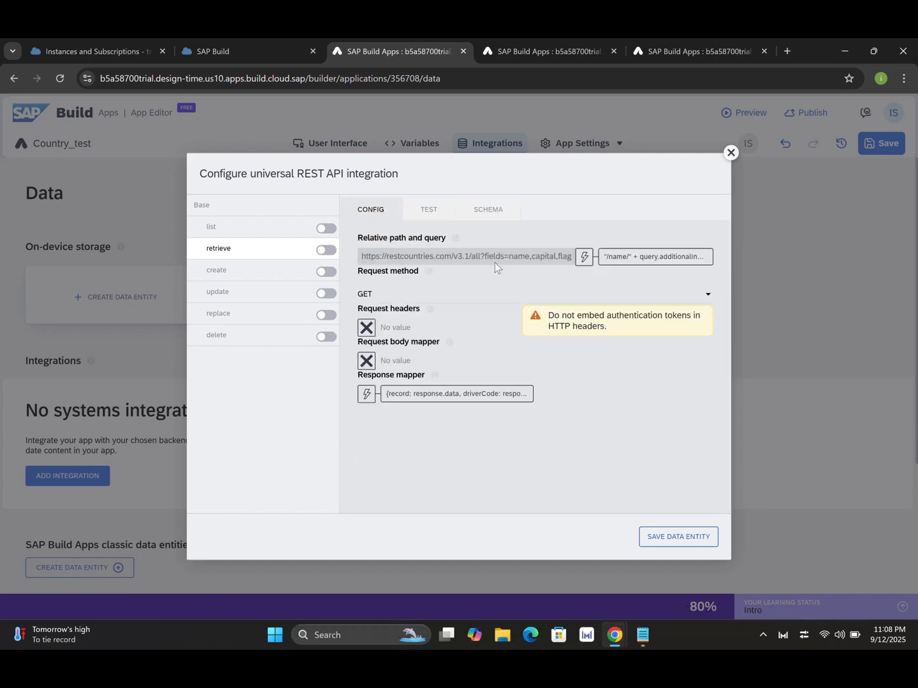
click(325, 251)
Save the entity and add a Country Details1 collection data variable, then save the app.
click(686, 542)
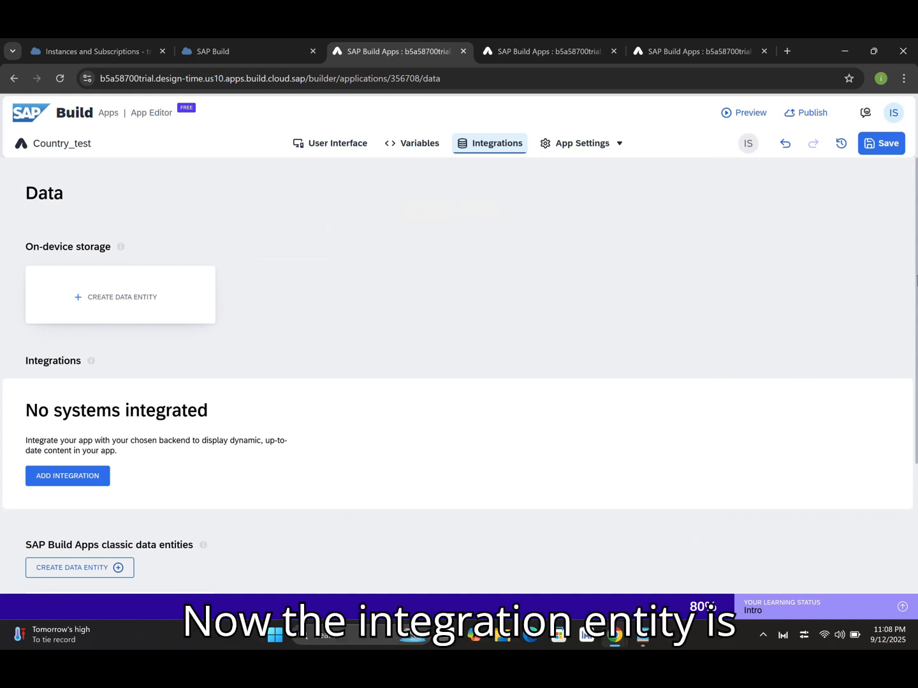
scroll(389, 486, down, 2)
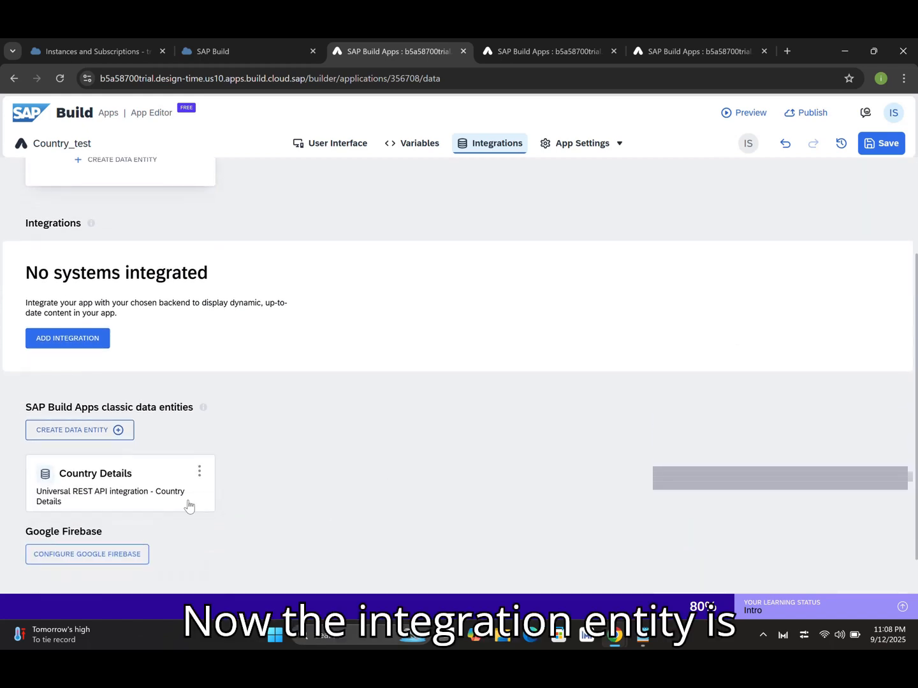
click(417, 147)
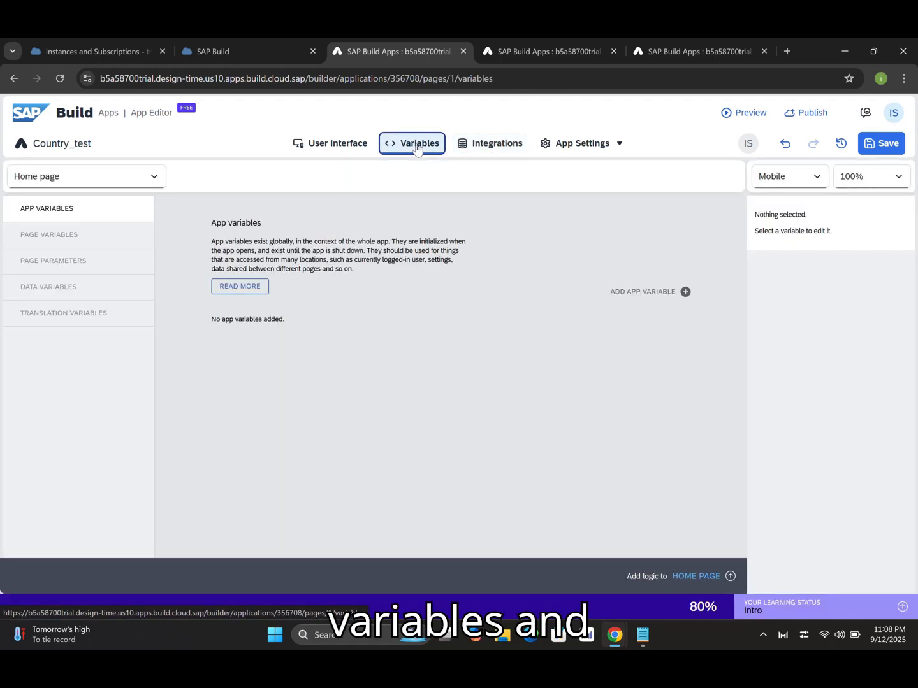
click(62, 291)
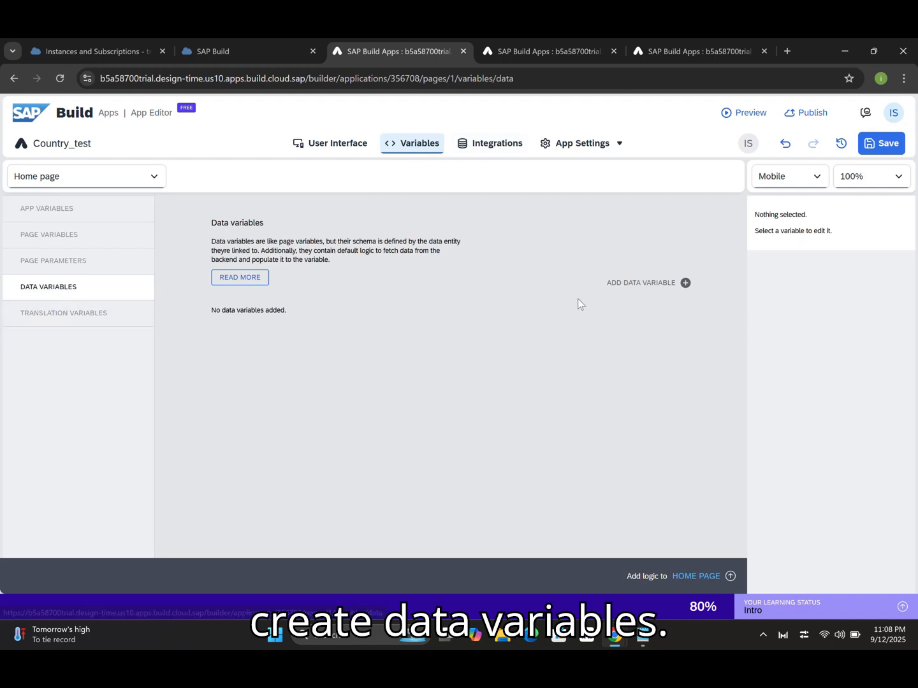
click(685, 283)
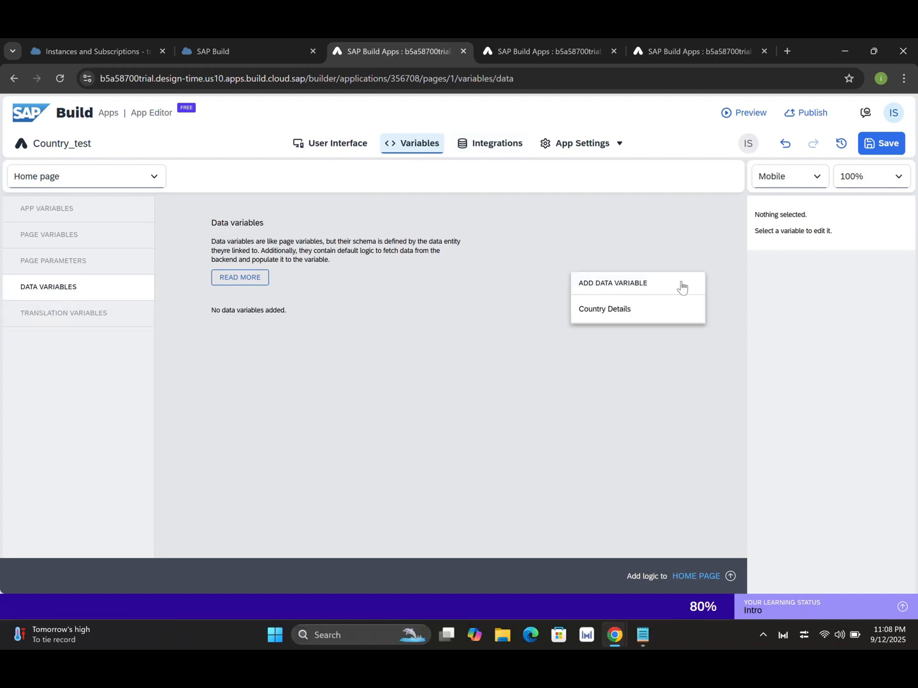
click(621, 315)
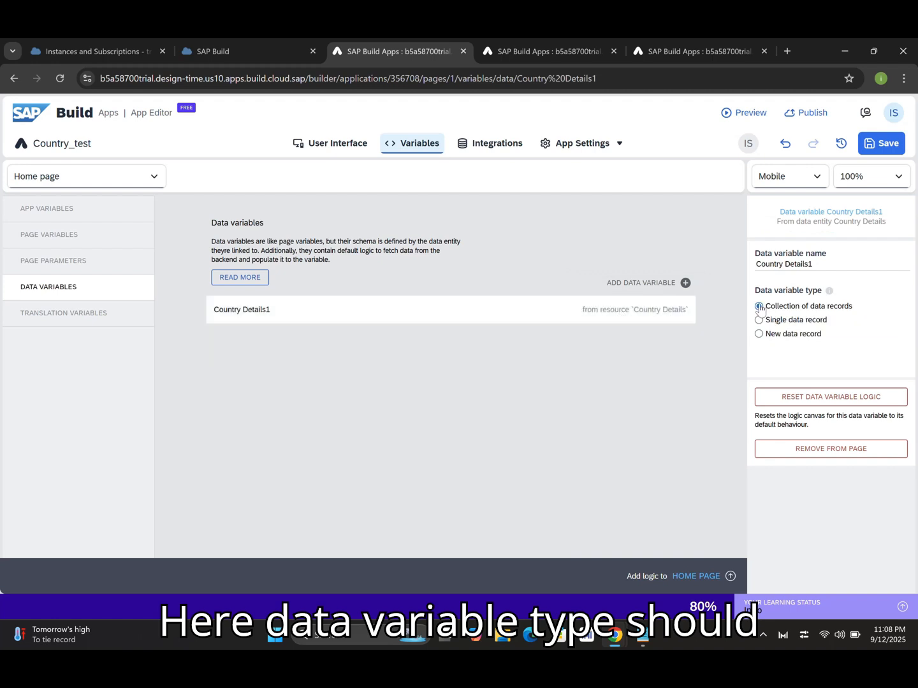
click(883, 152)
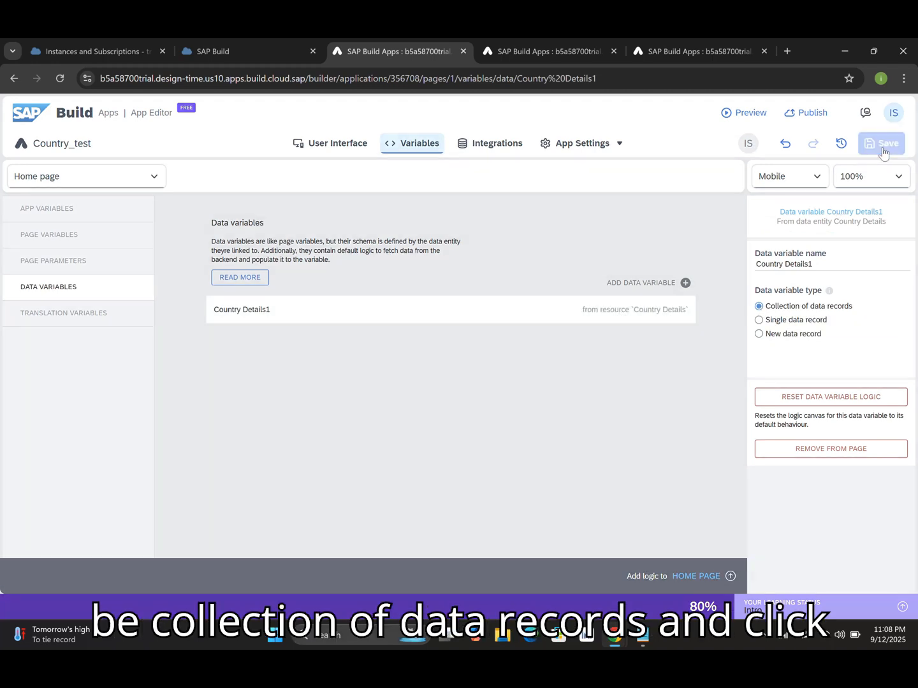
click(37, 237)
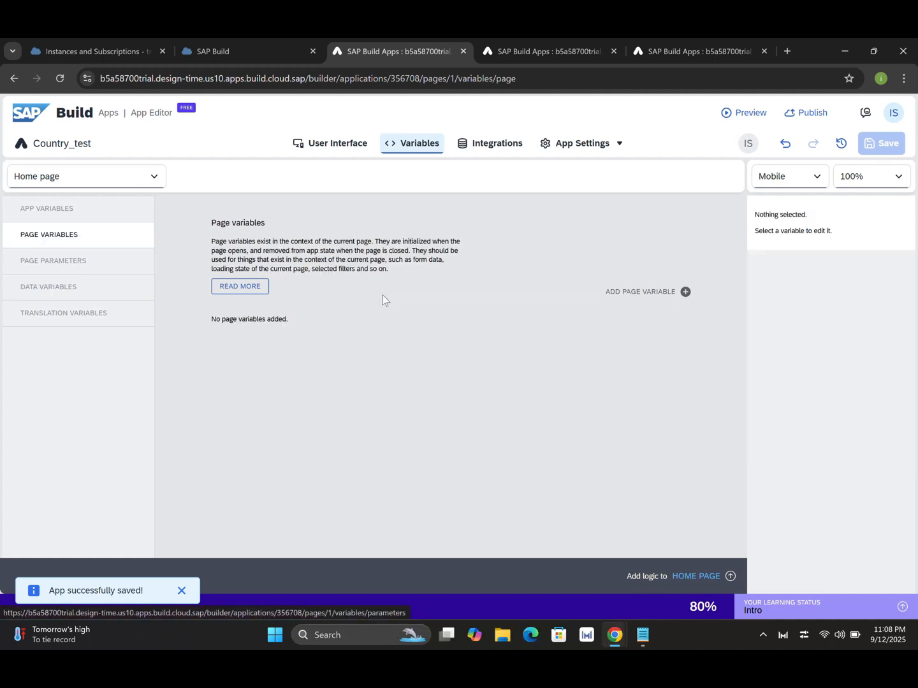
Add a text page variable named 'search' and save the app.
click(678, 293)
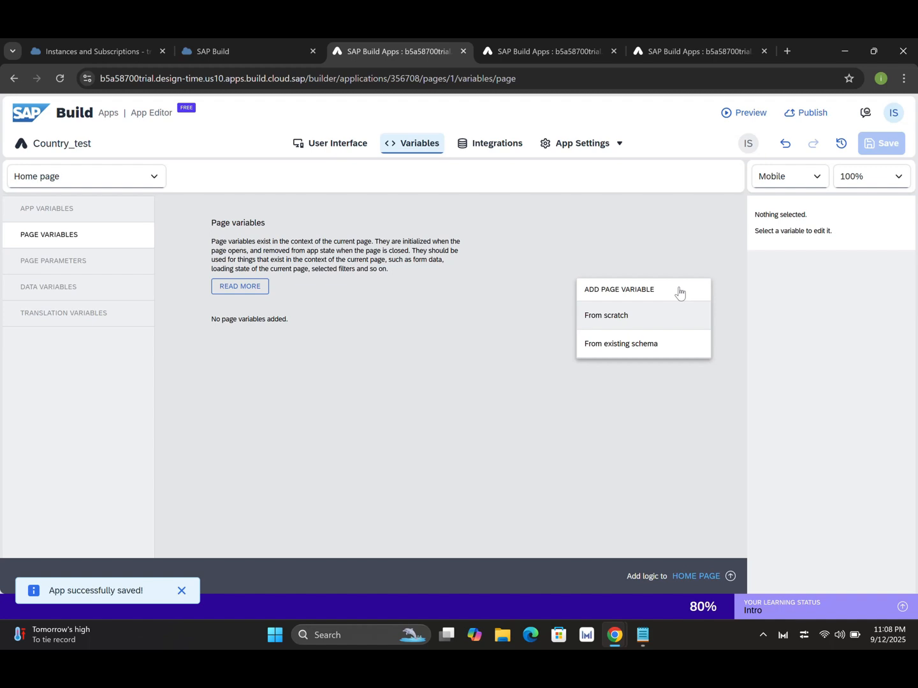
click(622, 317)
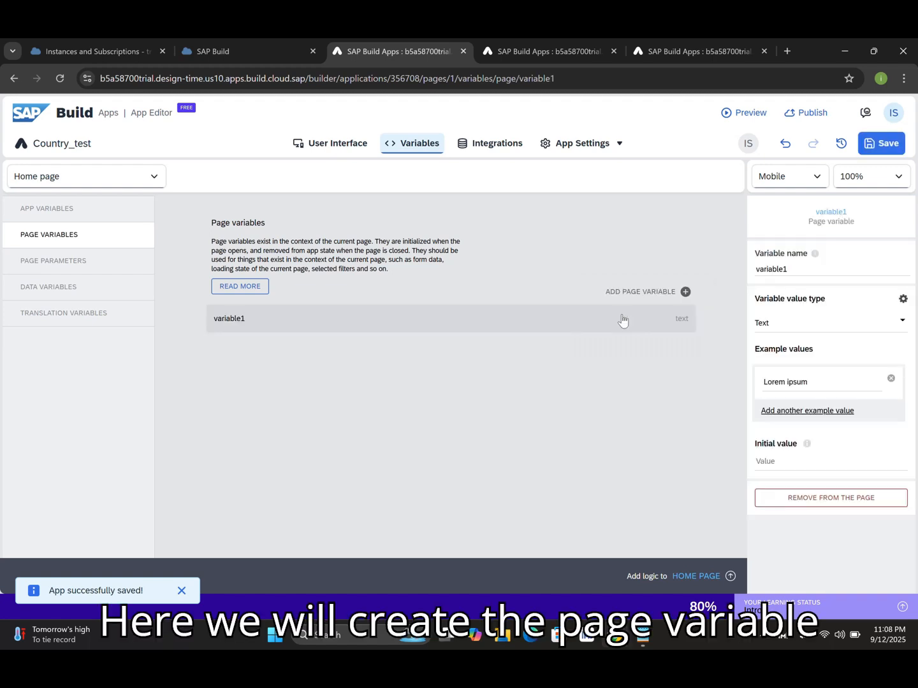
drag(809, 267, 758, 281)
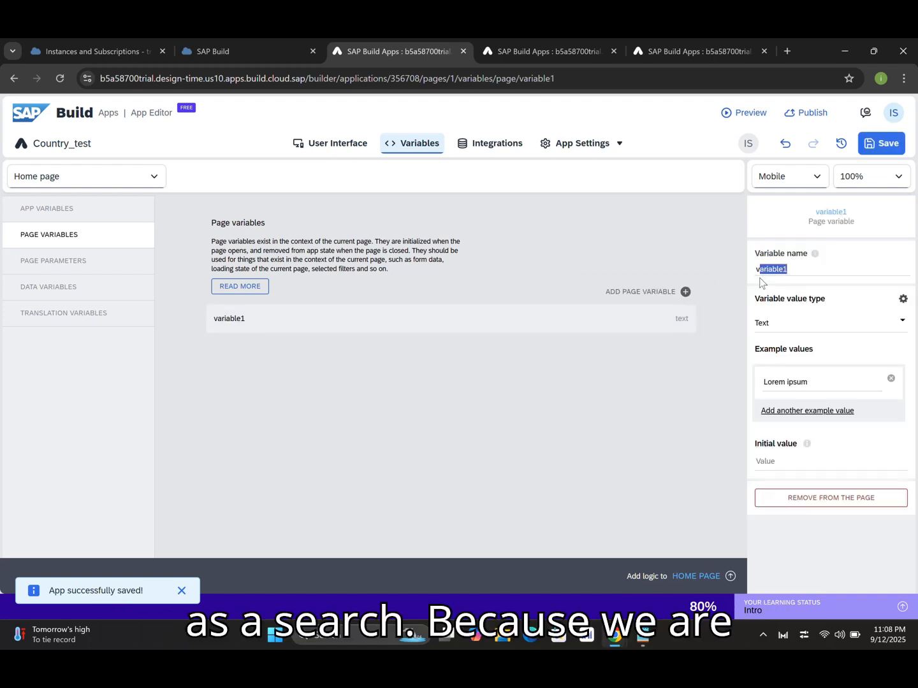
text(se)
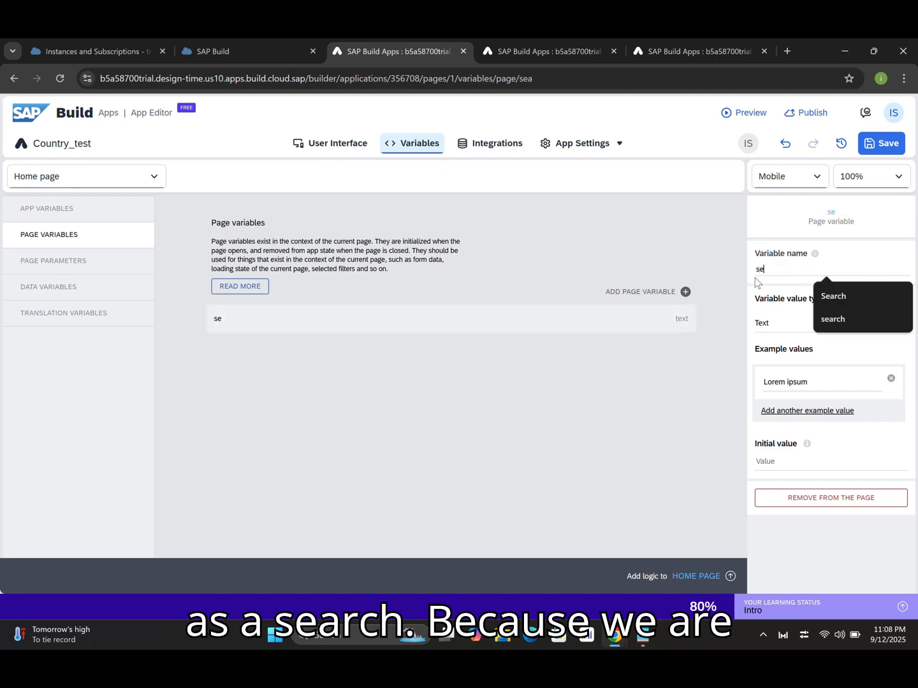
text(arch)
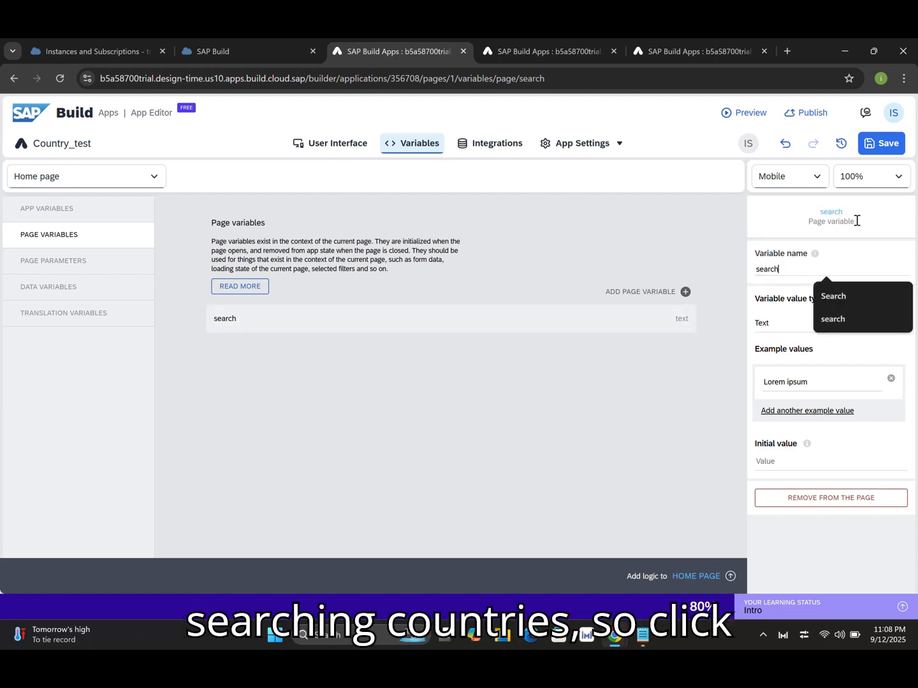
click(882, 148)
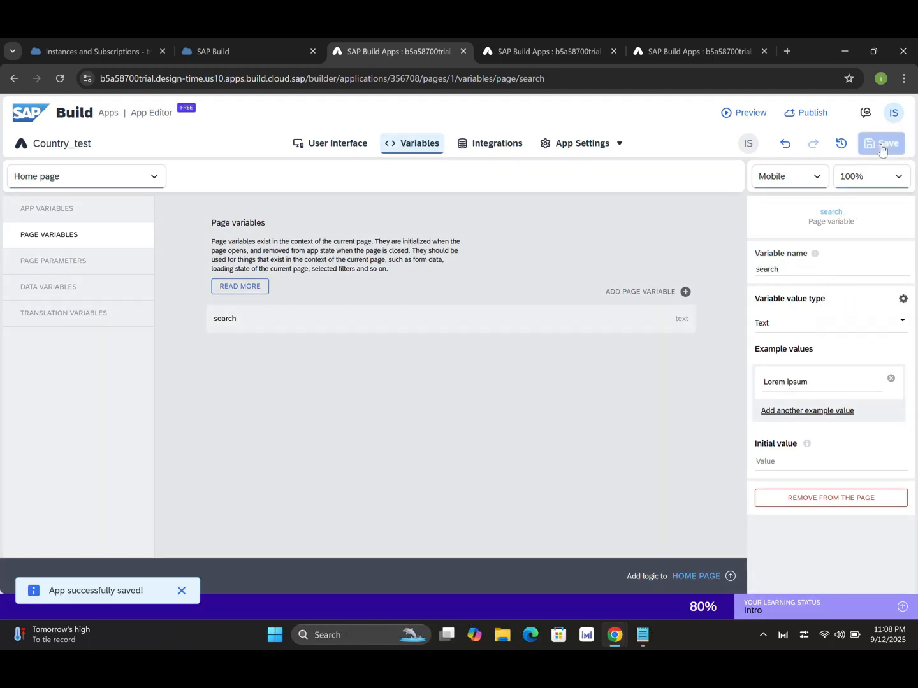
click(327, 147)
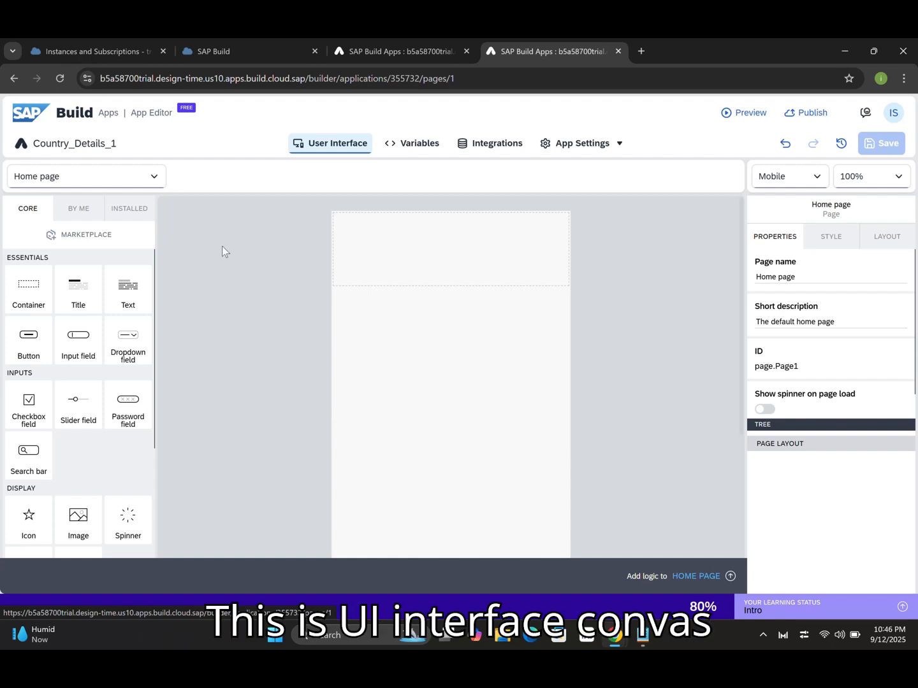
Add a Title component reading 'Country Details' to the page.
drag(300, 290, 402, 252)
double_click(813, 281)
text(Co)
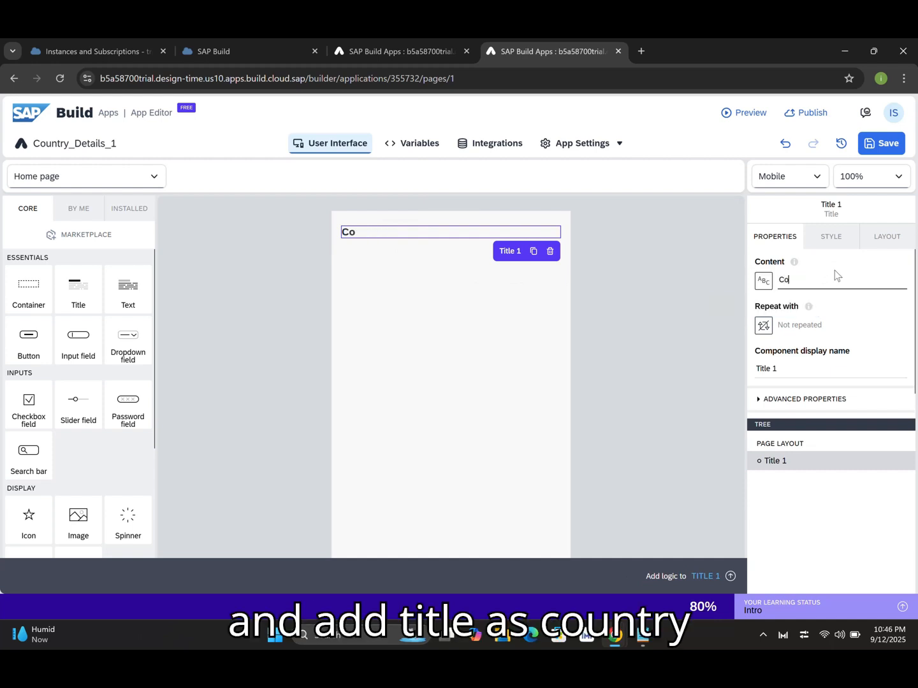
text(untry Details)
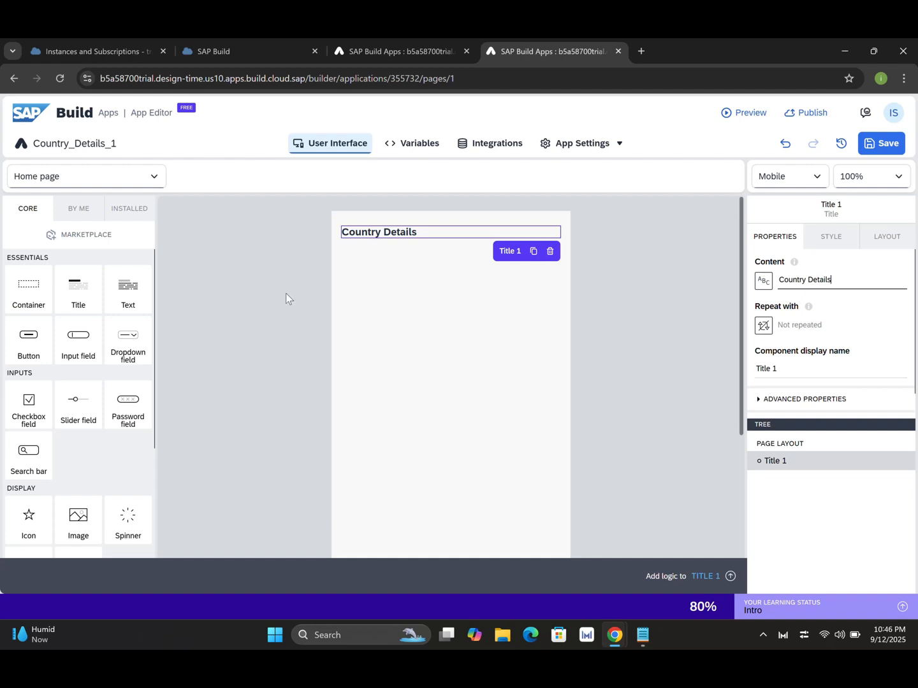
Add a container named 'Container - Search' below the title and drop a search bar into it.
drag(28, 287, 438, 312)
click(802, 368)
key(BackSpace)
text(- Search)
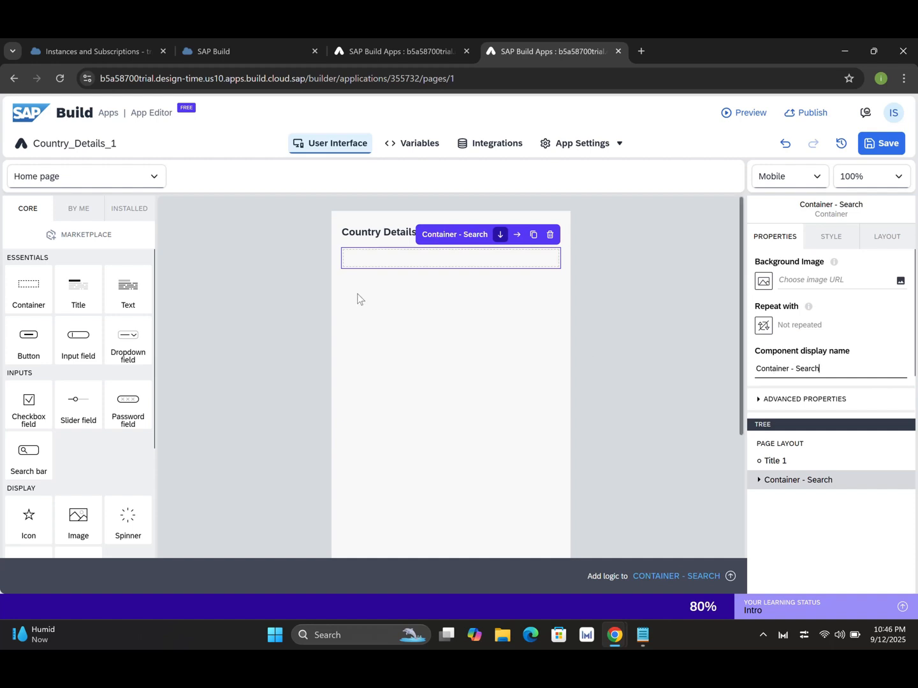
drag(29, 458, 430, 258)
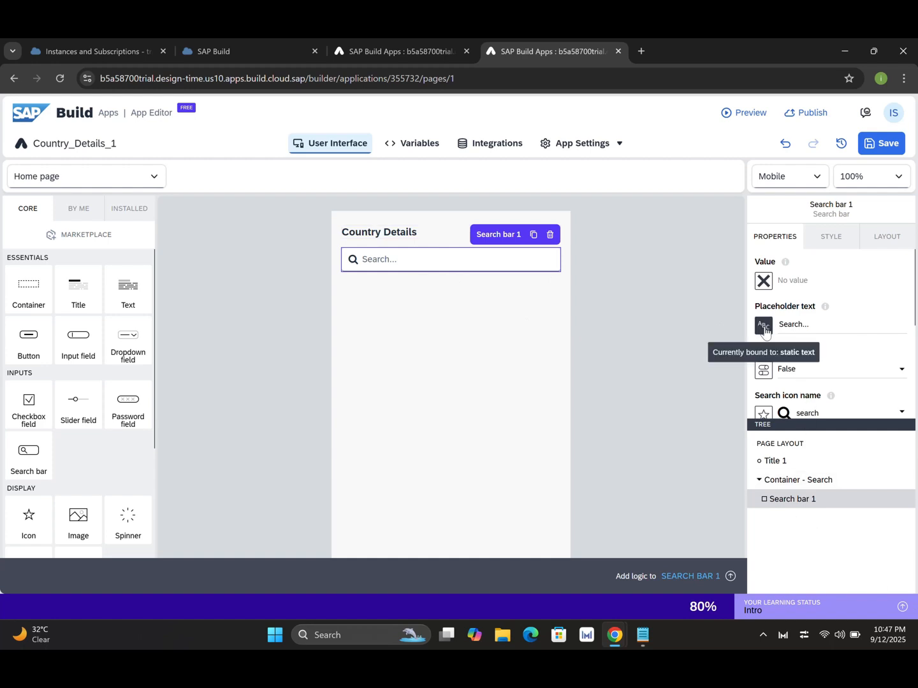
Bind Search bar 1's value to the 'search' page variable and add a second container below.
click(767, 278)
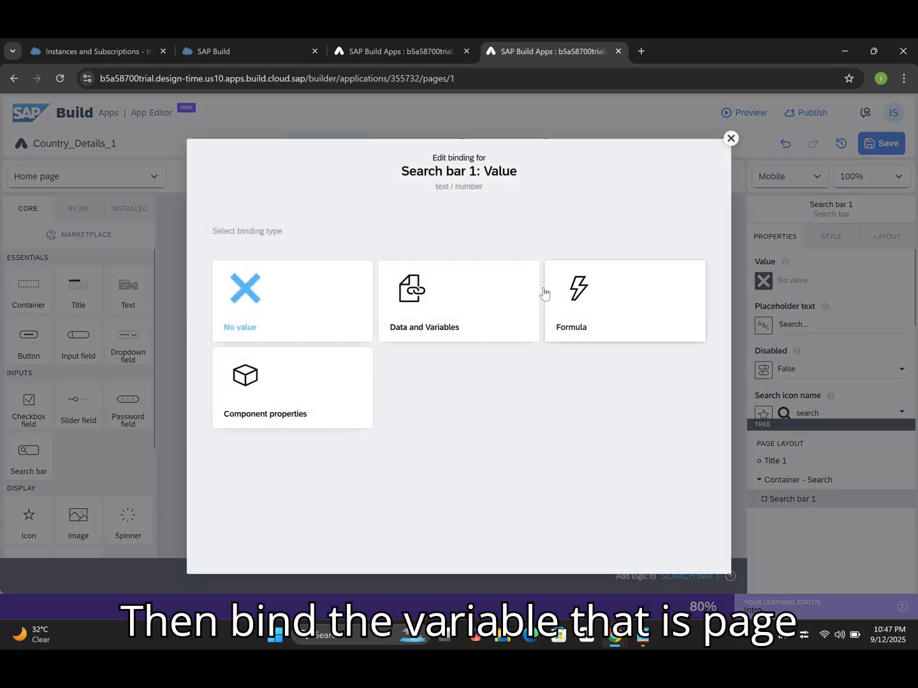
click(448, 312)
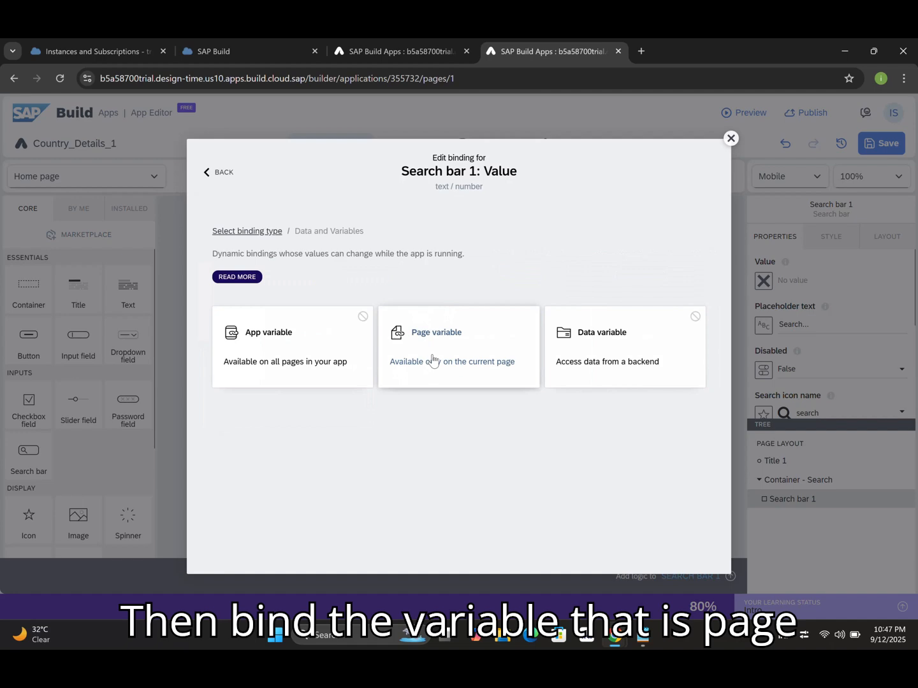
click(432, 362)
click(329, 336)
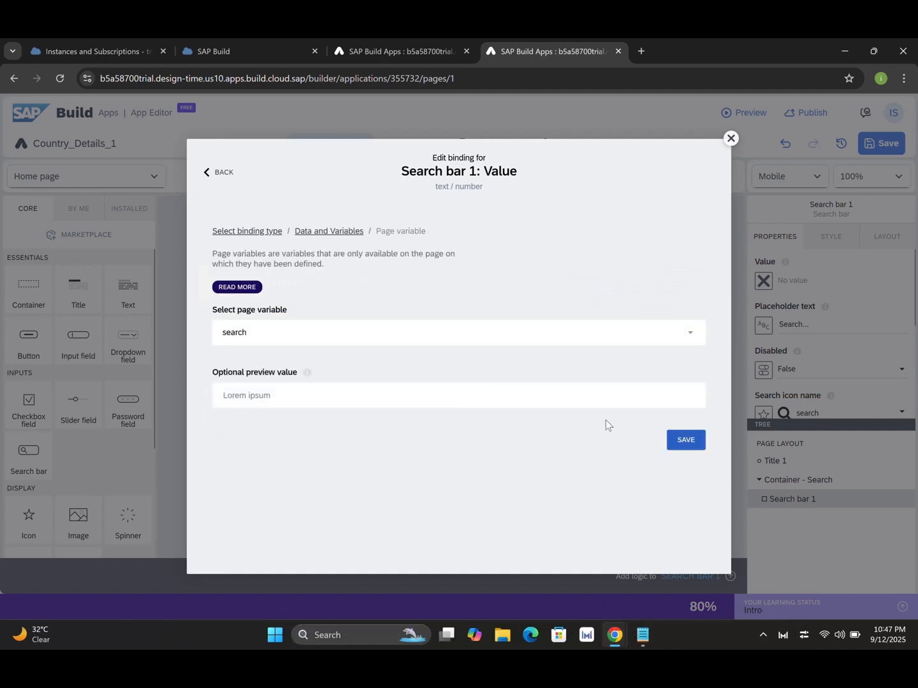
click(694, 444)
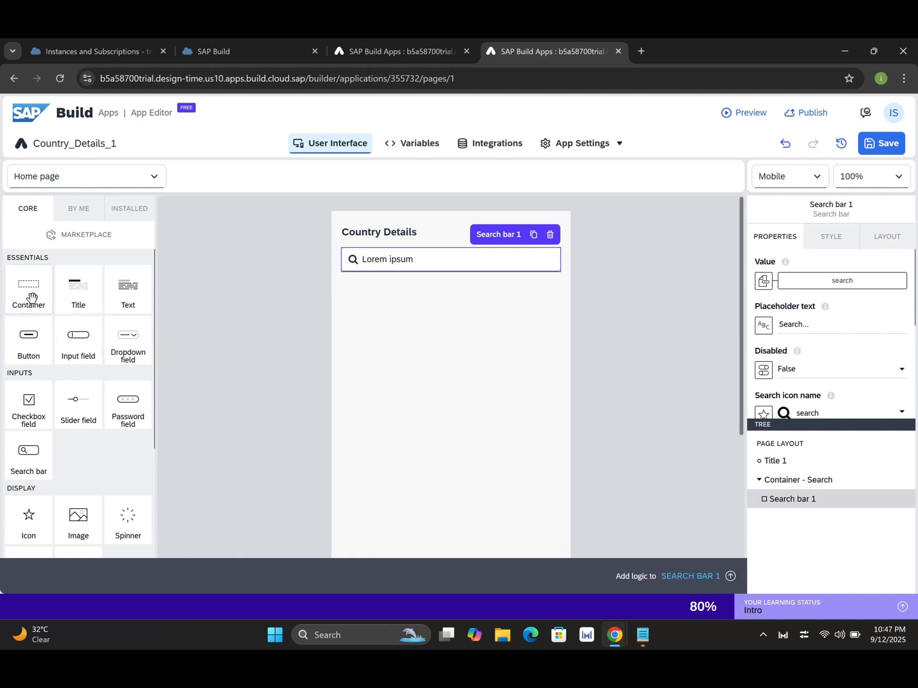
drag(29, 292, 430, 336)
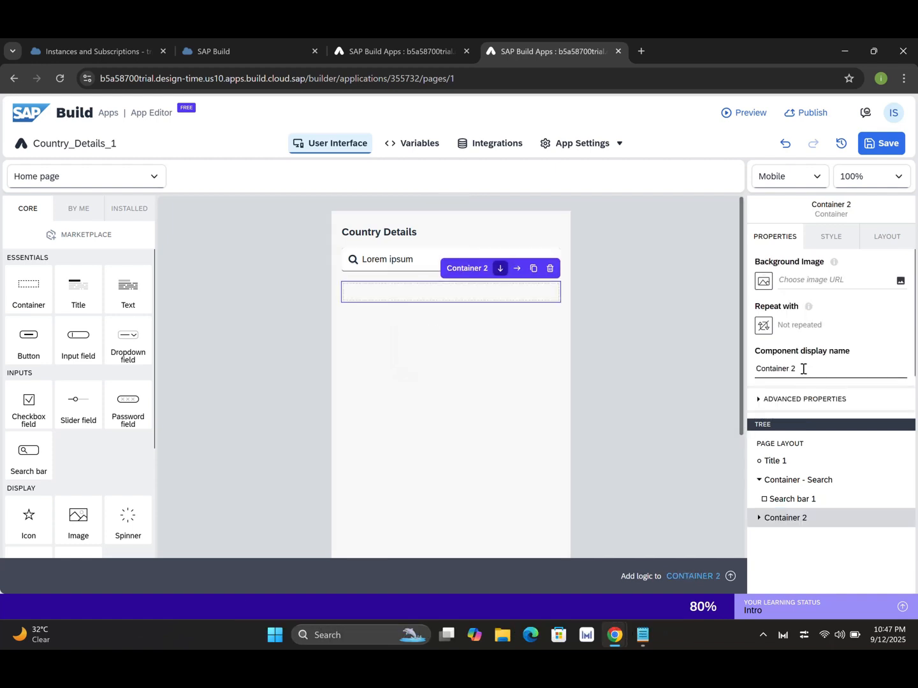
Rename the new container below the search bar to 'Container - Field names'.
key(BackSpace)
text(- Fi)
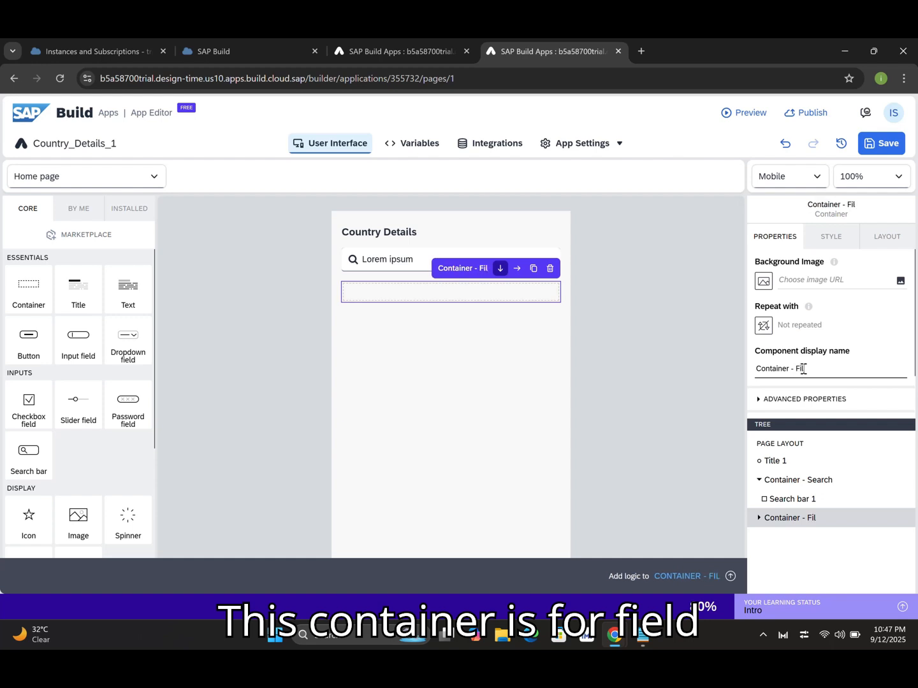
text(eld)
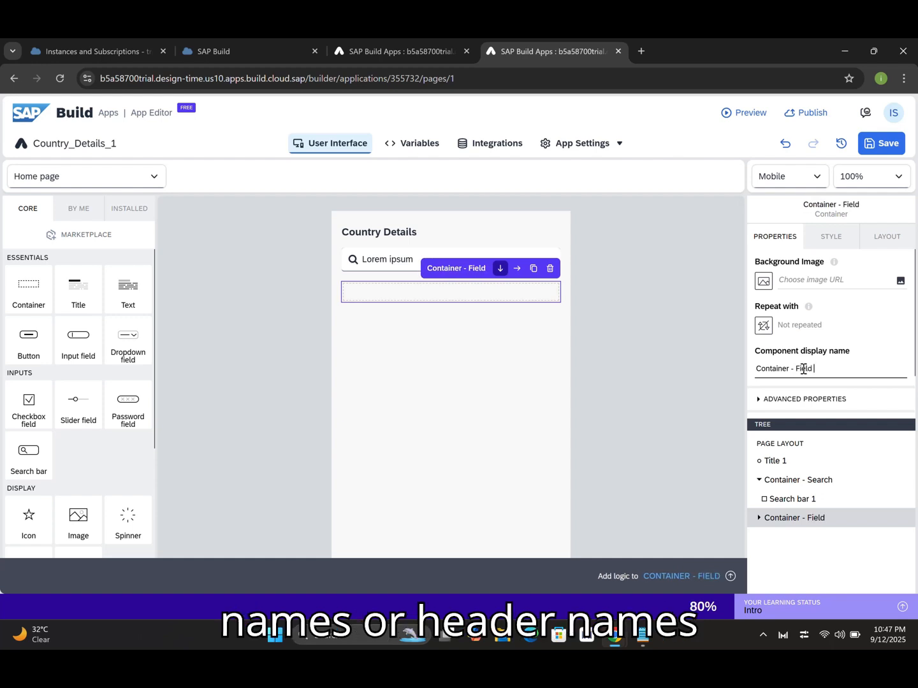
text( names)
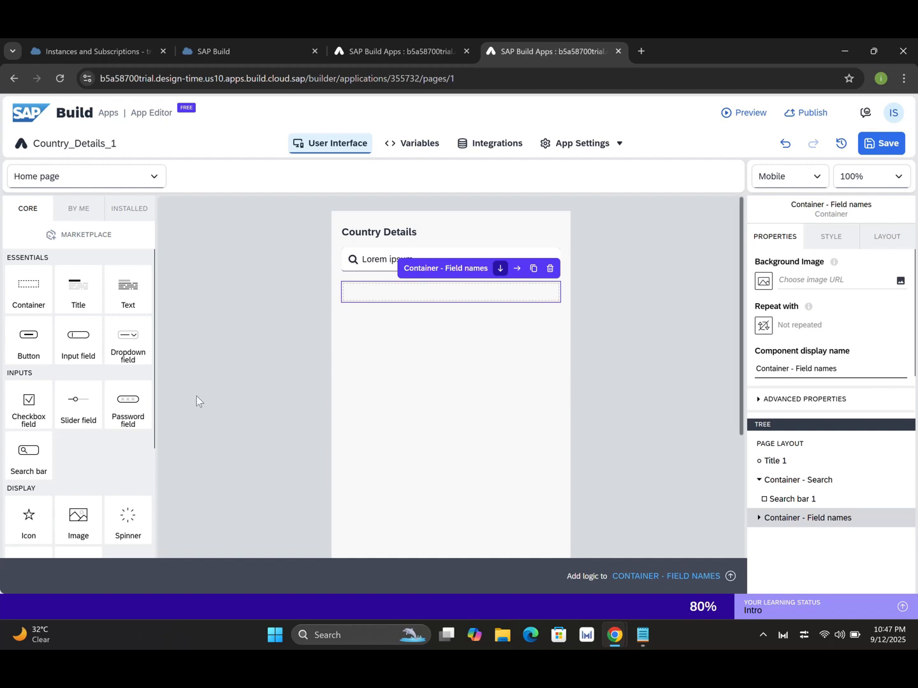
drag(155, 403, 152, 488)
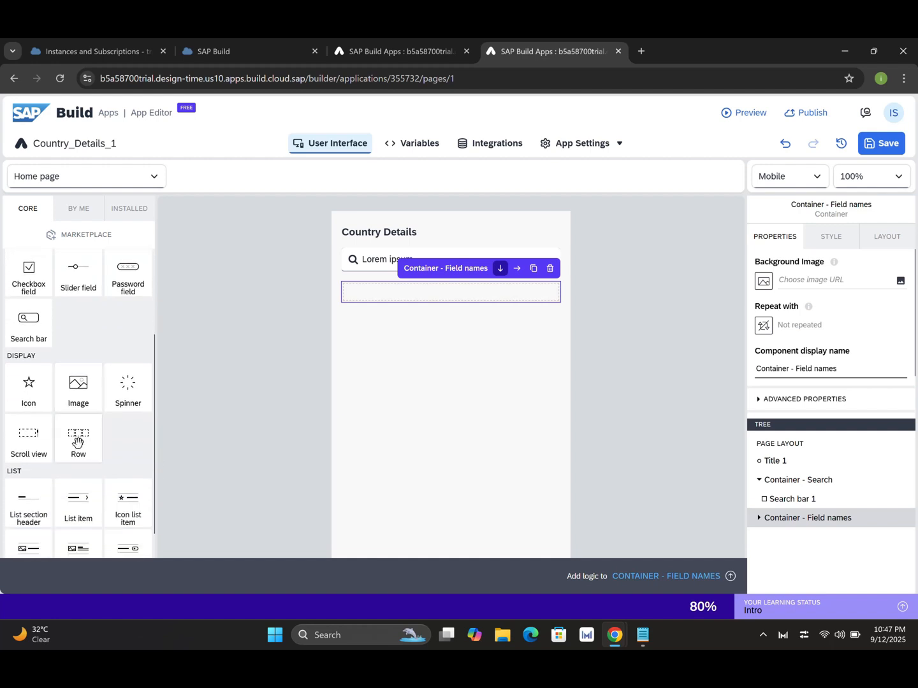
Add a row named 'Row - fields' inside it, split into three equal cells.
drag(77, 440, 806, 526)
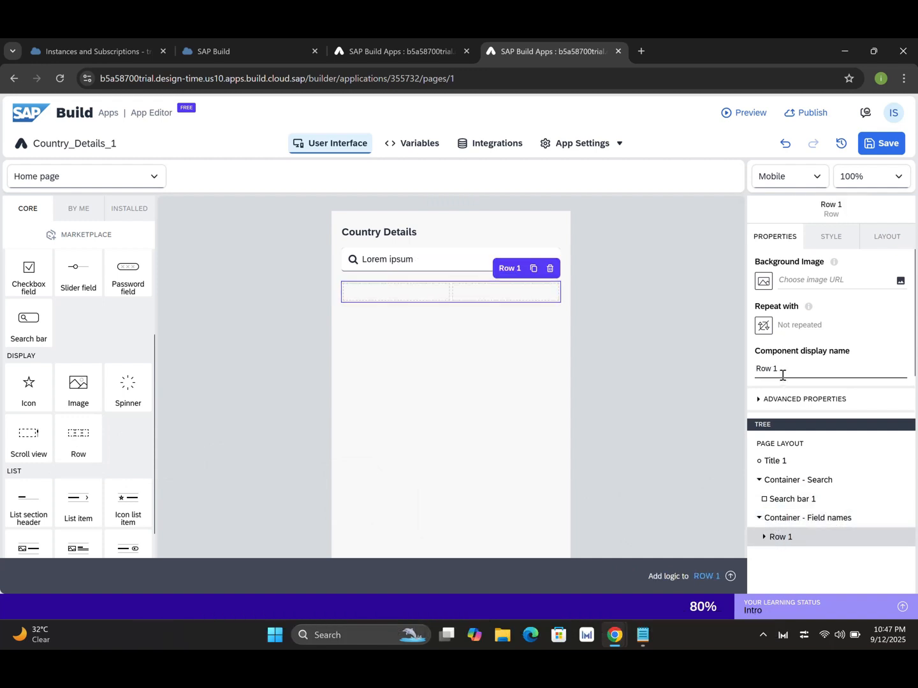
key(BackSpace)
key(BackSpace)
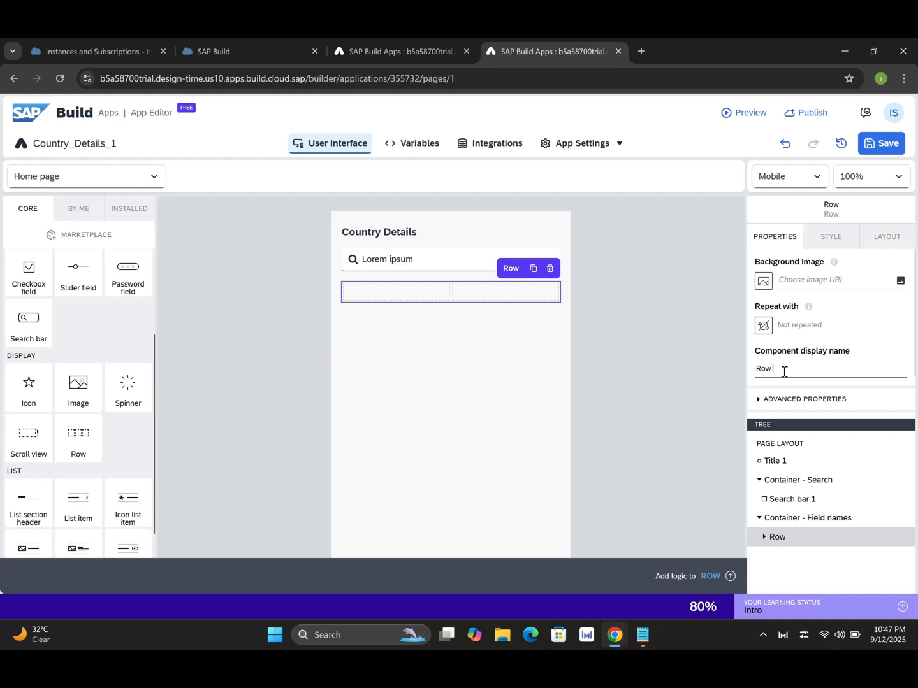
text(- fi)
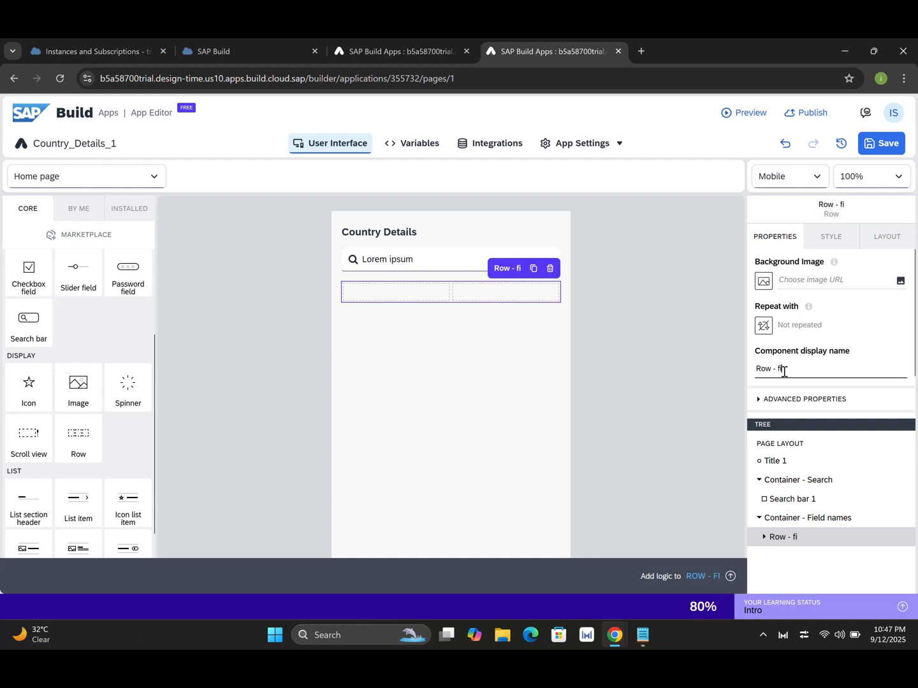
text(elds)
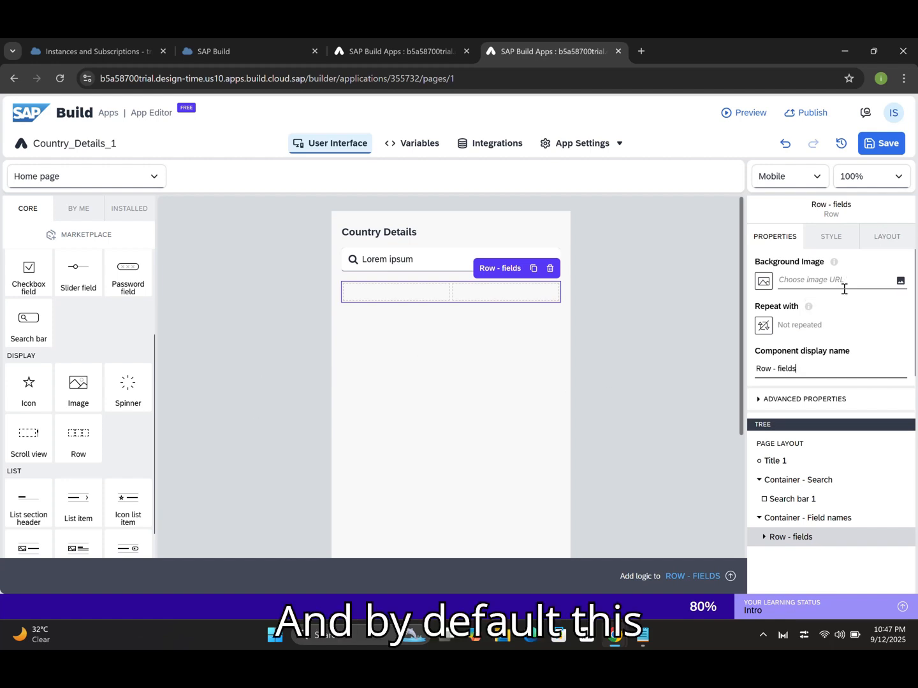
click(886, 243)
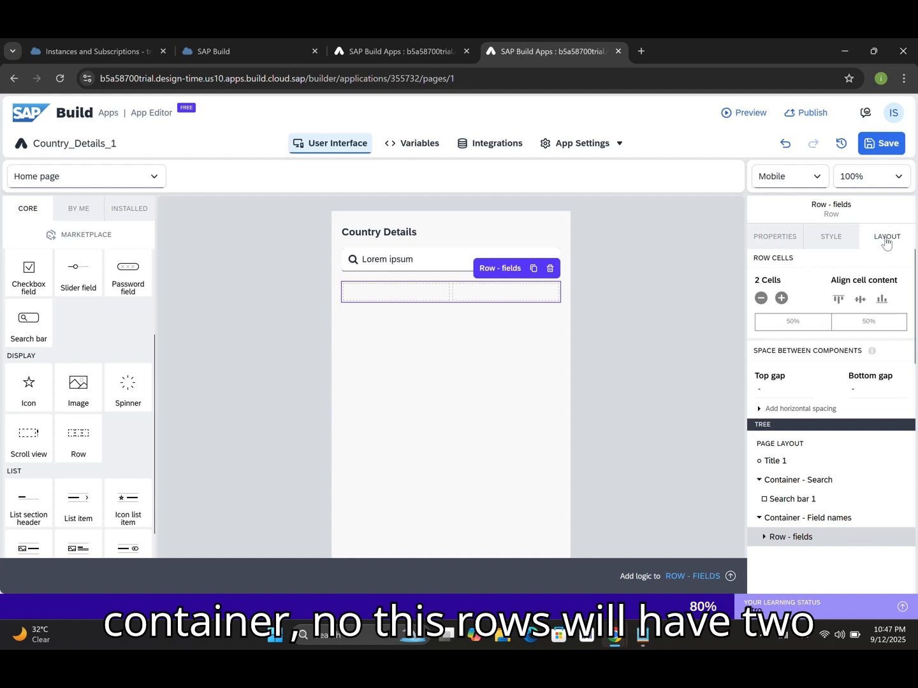
click(782, 299)
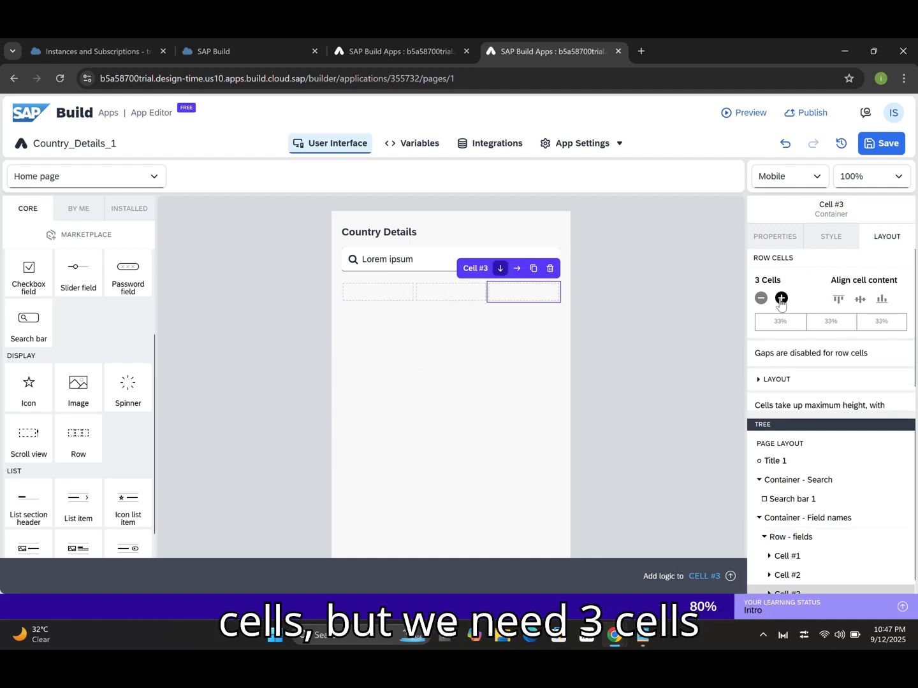
click(384, 294)
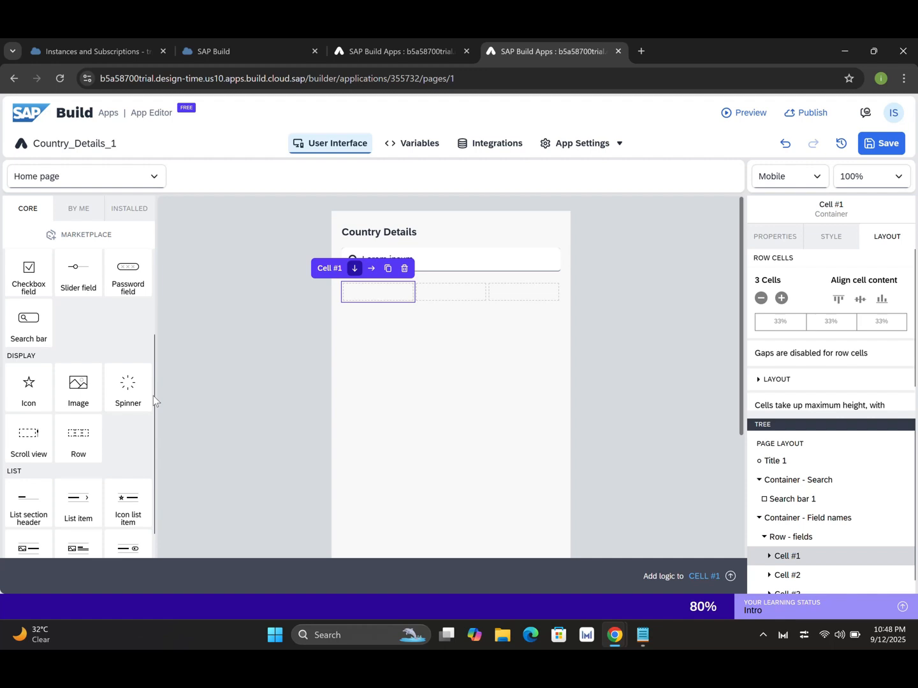
Place a text component in Cell #1 and change its content to 'Country'.
drag(154, 341, 151, 243)
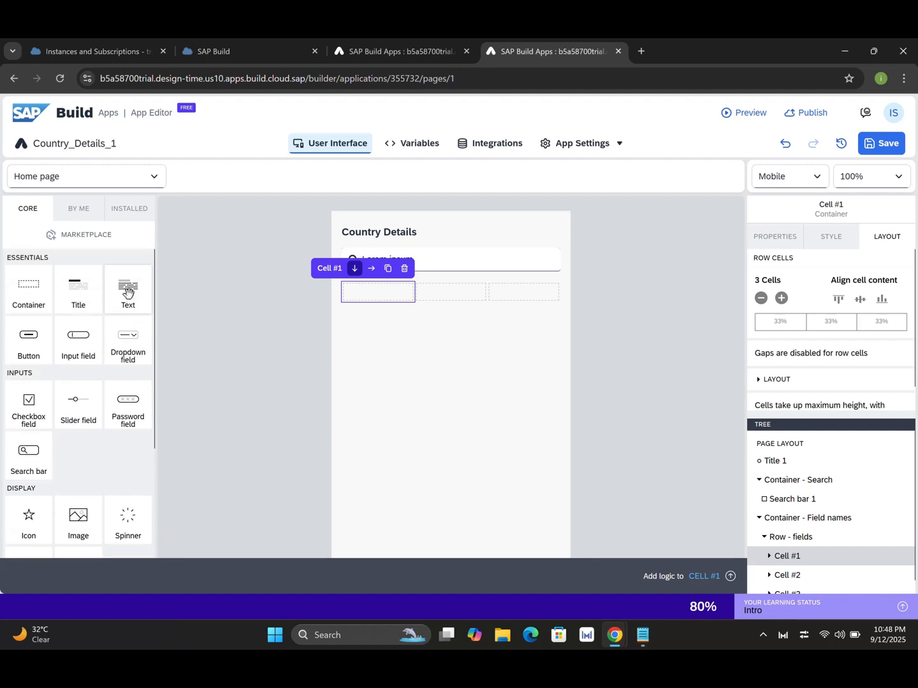
drag(128, 292, 787, 559)
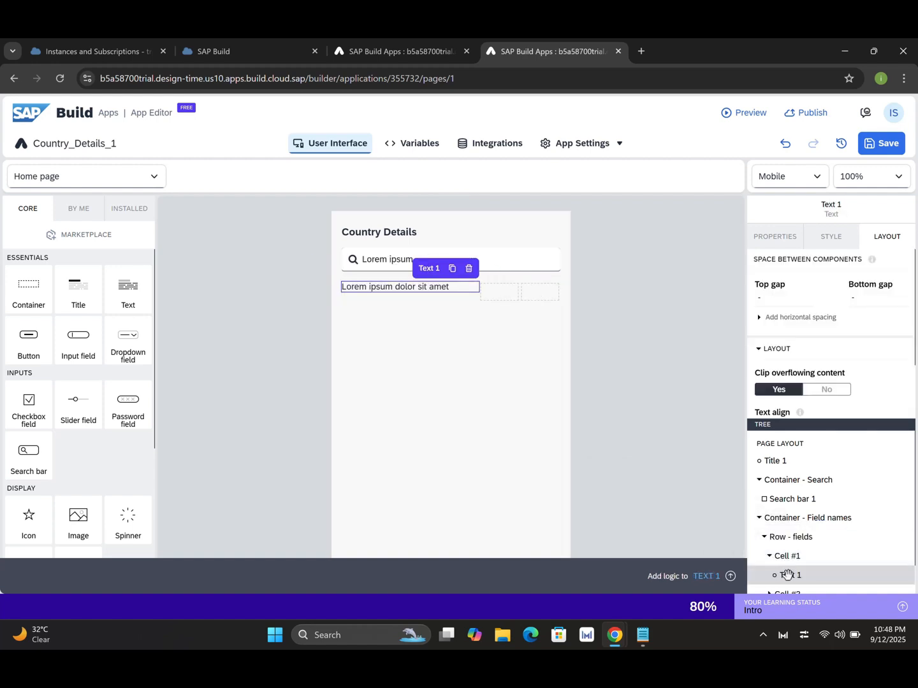
click(777, 238)
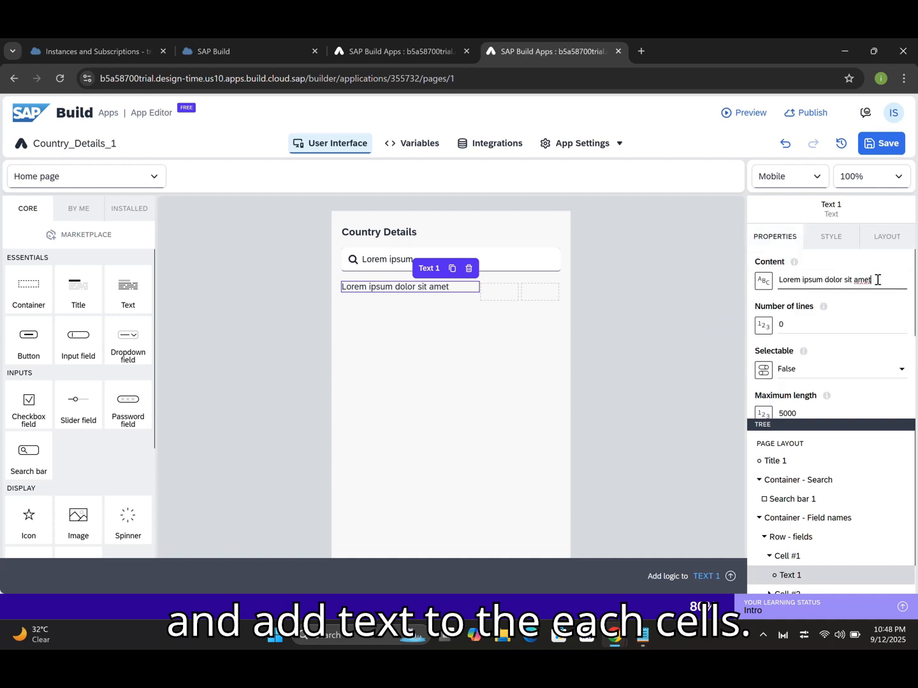
drag(878, 280, 783, 280)
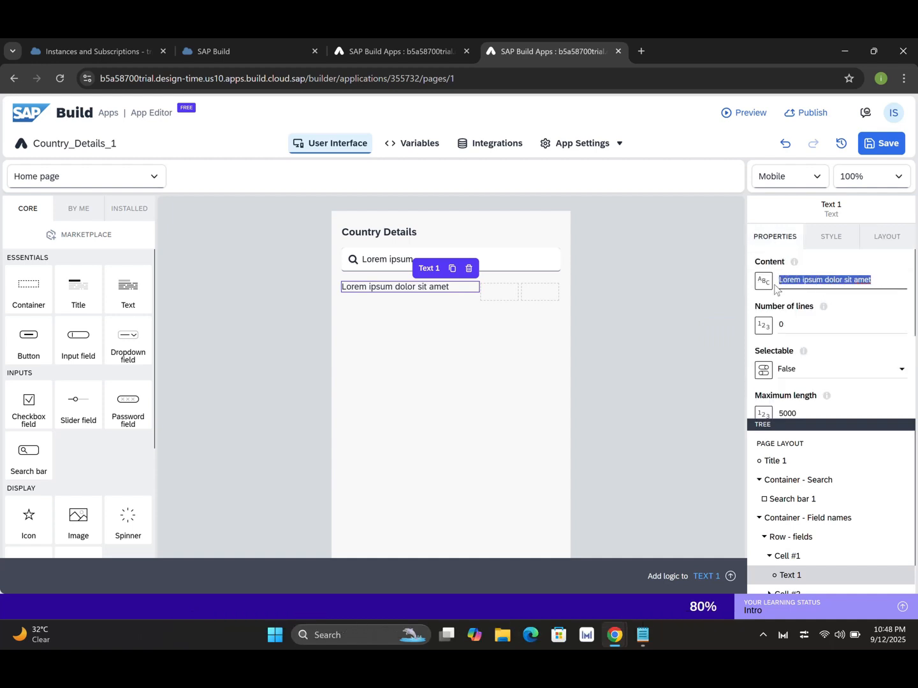
text(Country)
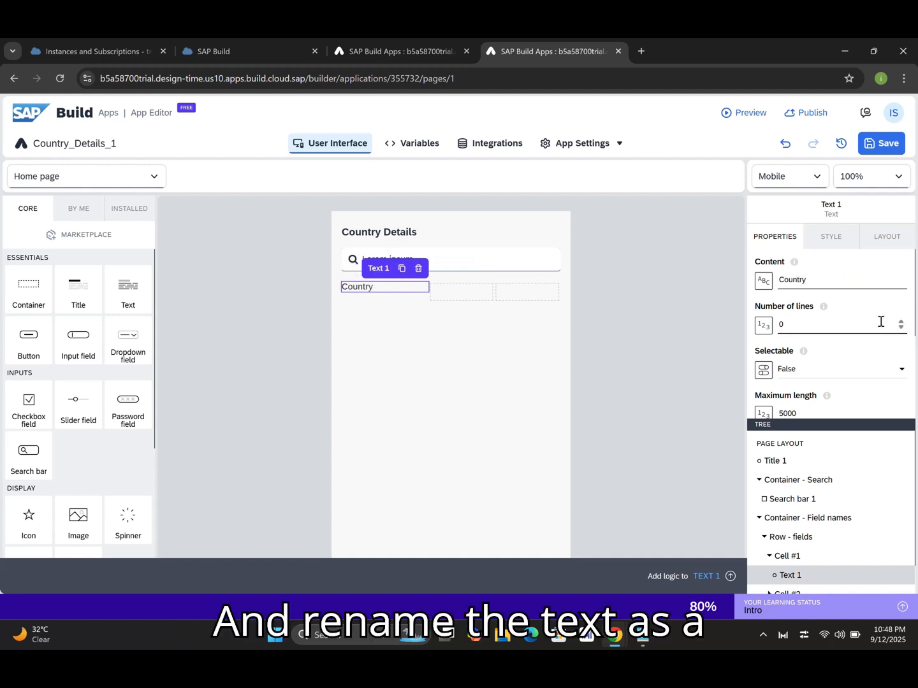
click(878, 249)
click(832, 238)
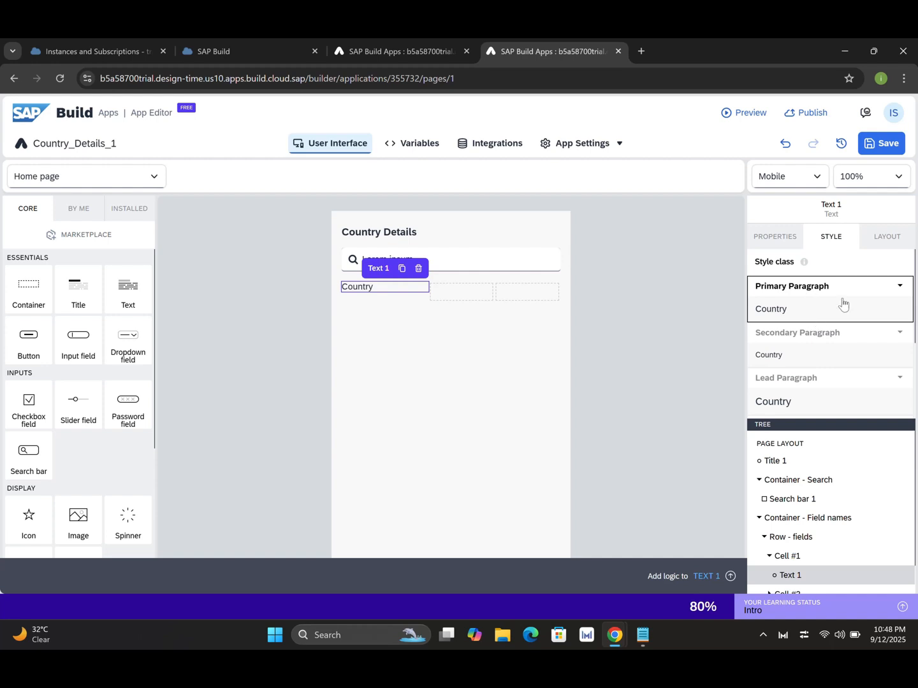
Set the Country label's Primary Paragraph typography to Normal style, Bold (700) weight.
click(900, 287)
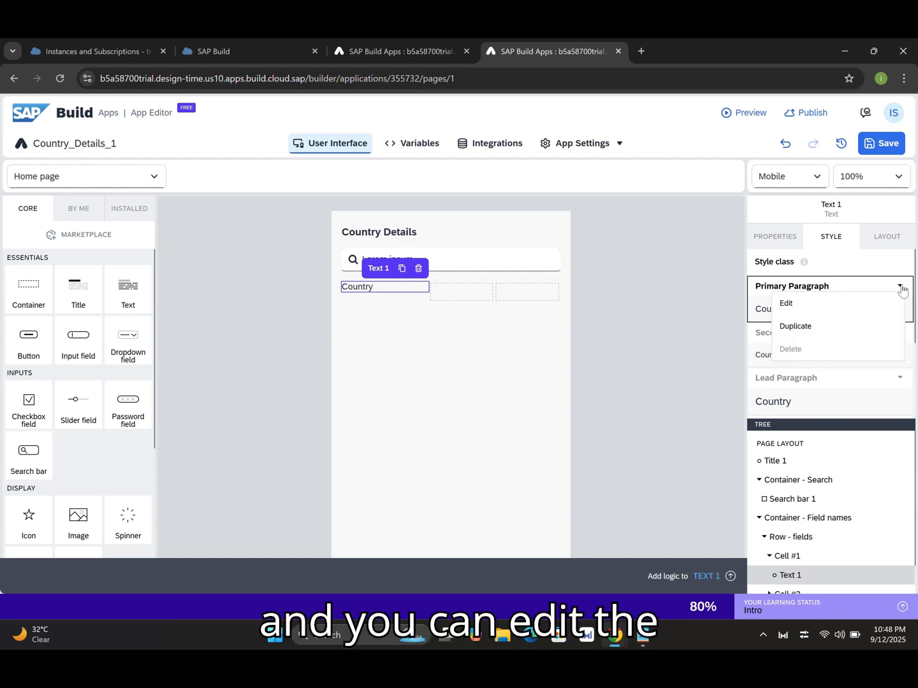
click(801, 306)
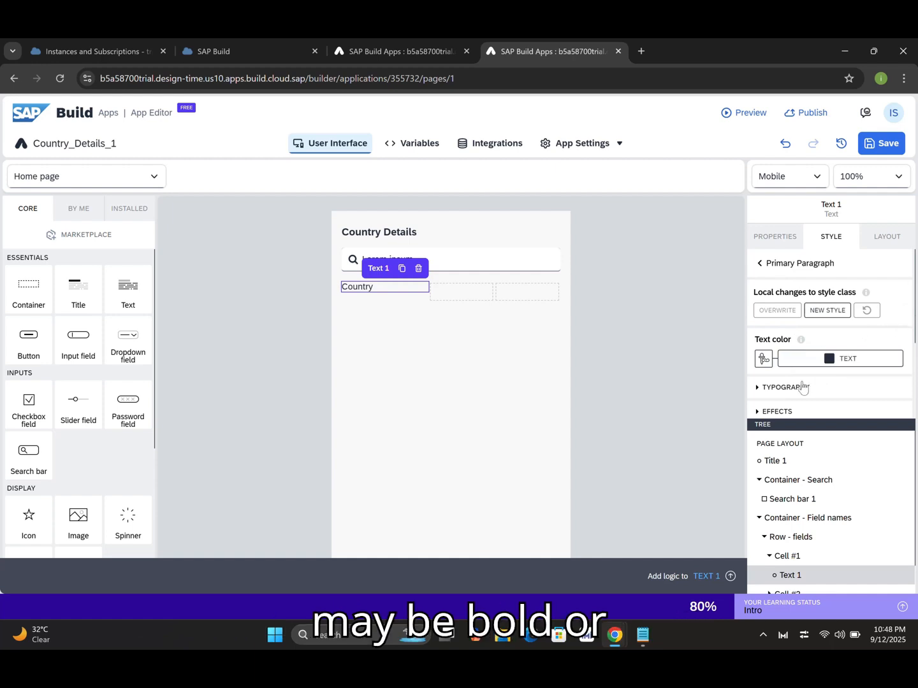
click(757, 388)
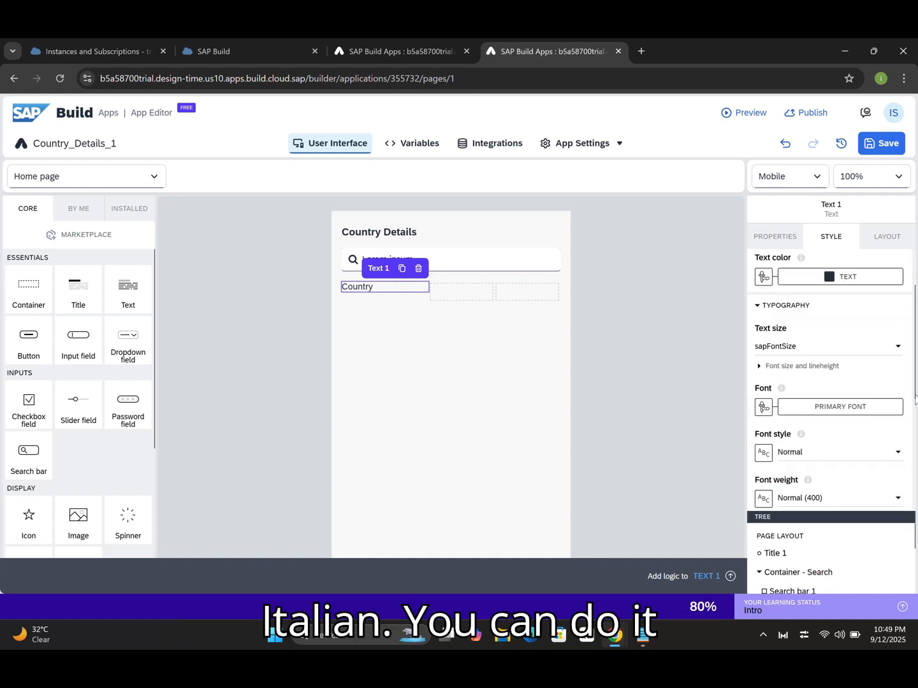
drag(912, 398, 912, 450)
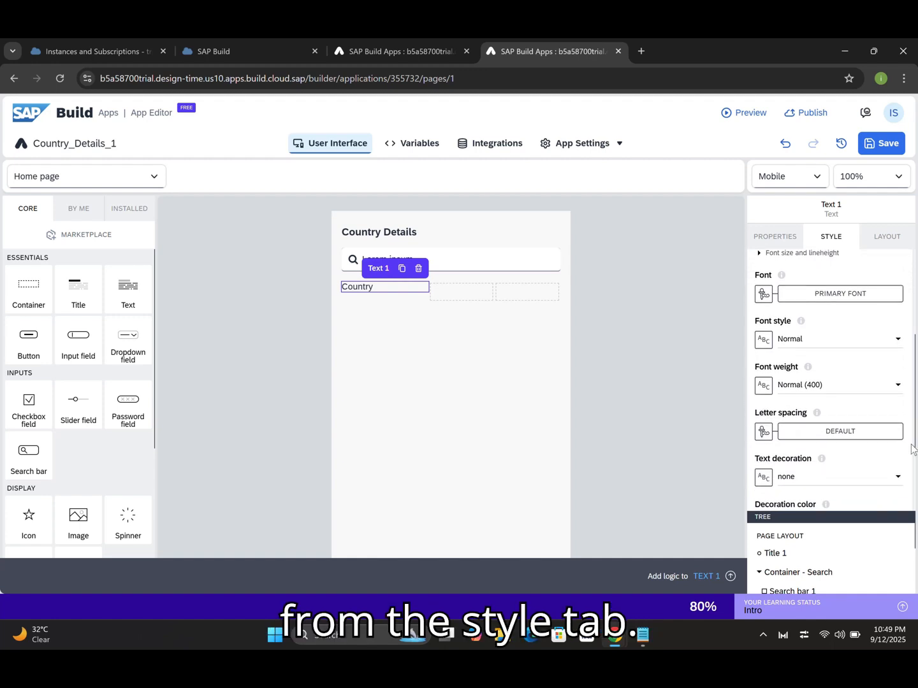
click(895, 340)
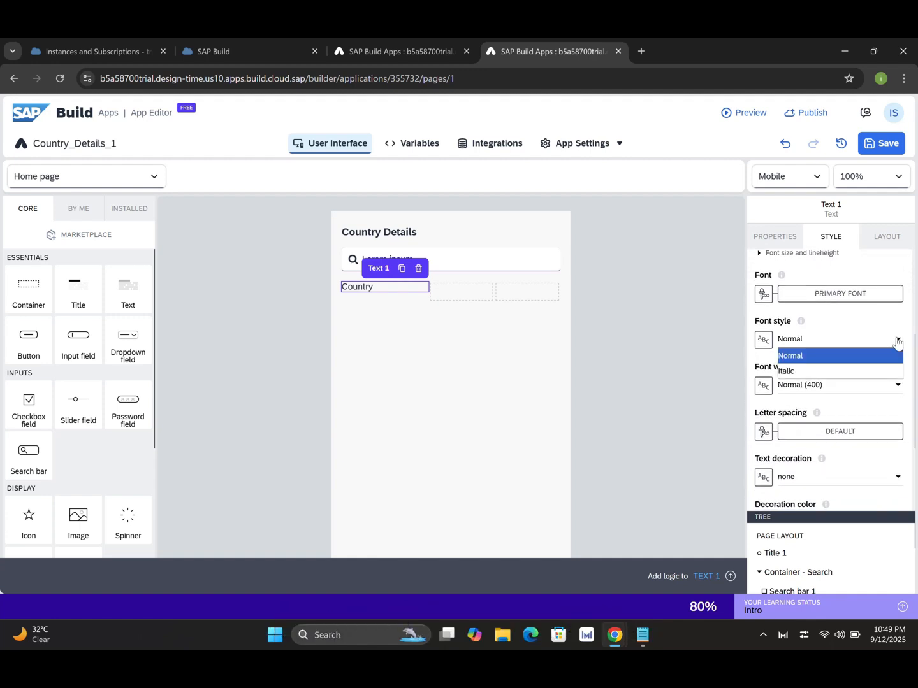
click(848, 353)
click(898, 385)
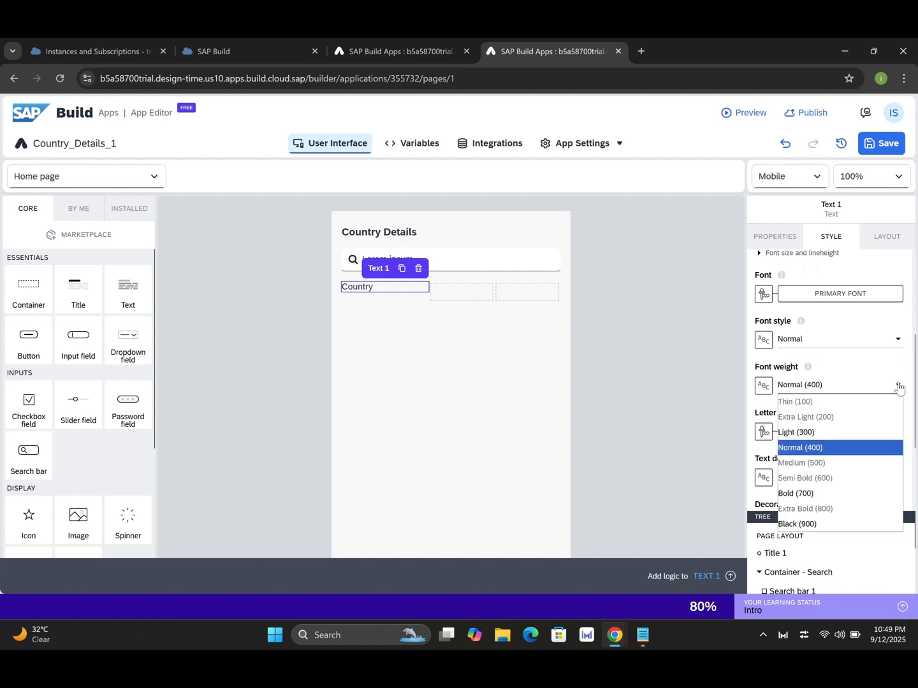
click(805, 495)
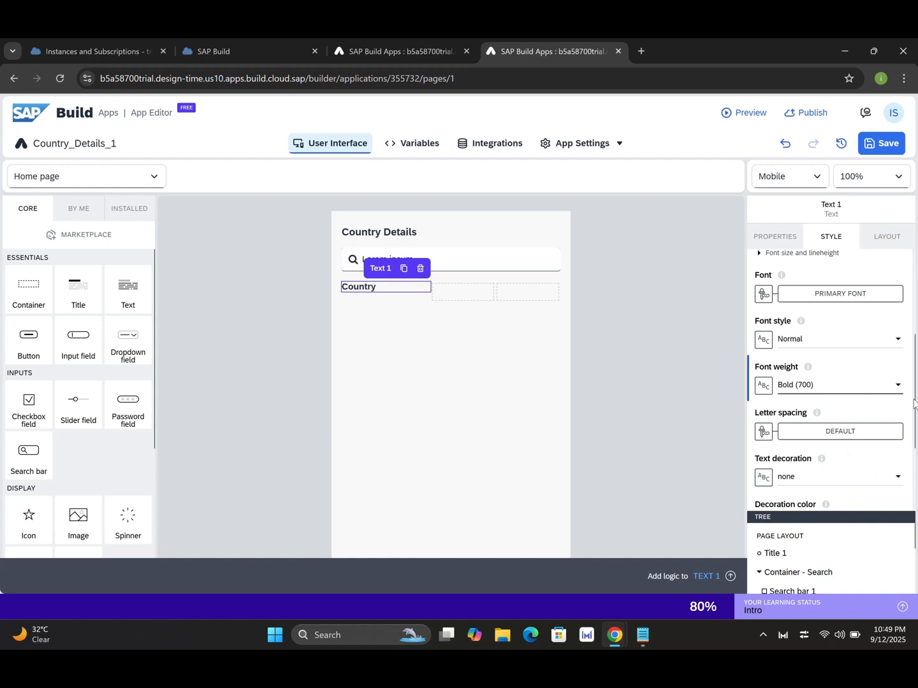
drag(916, 403, 913, 476)
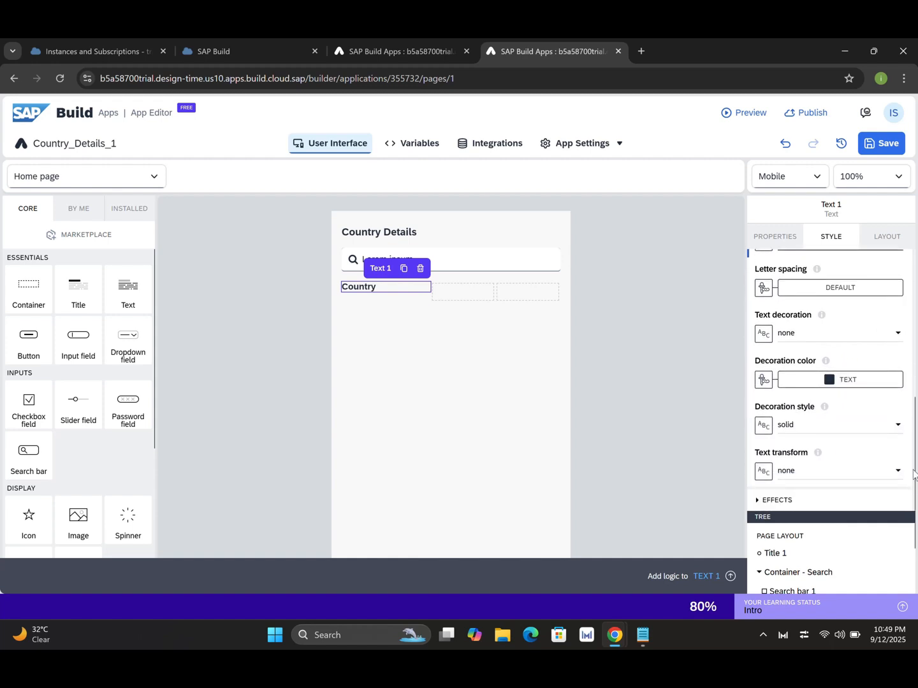
scroll(913, 480, up, 5)
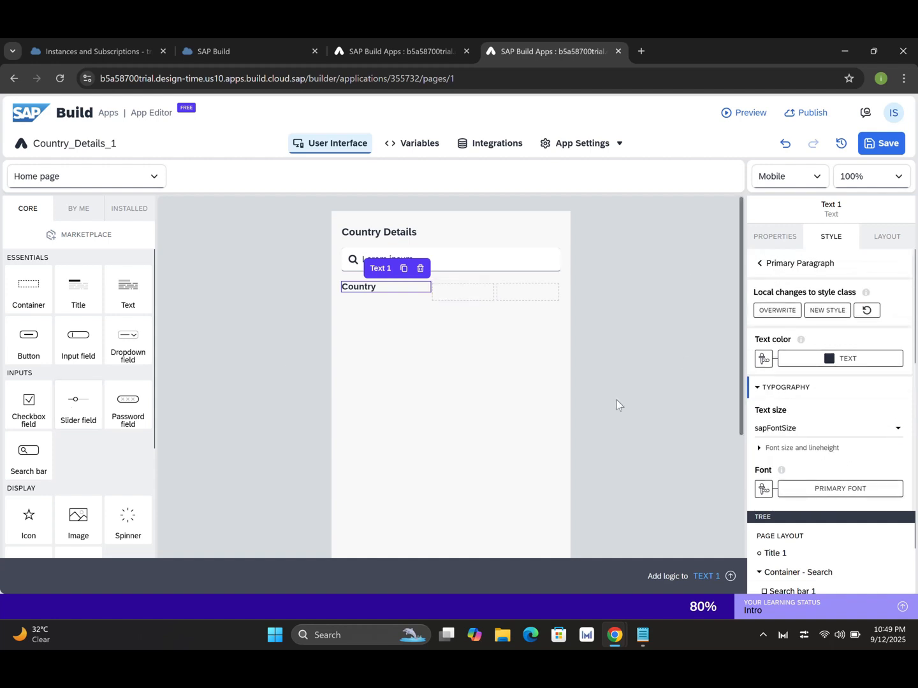
drag(823, 513, 801, 339)
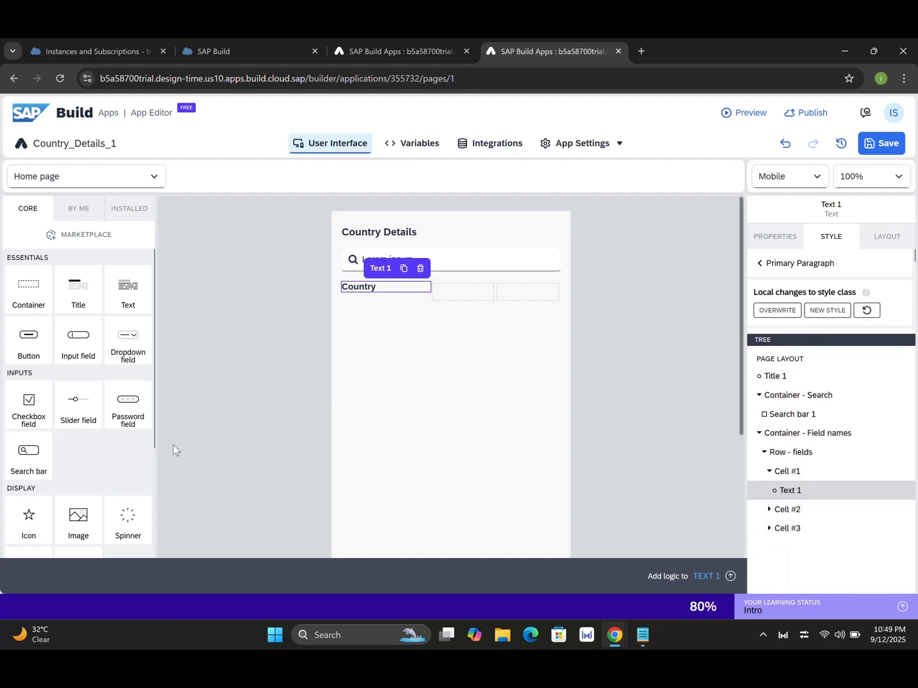
Add a text component reading 'Capital' to Cell #2 of the row.
drag(127, 292, 788, 510)
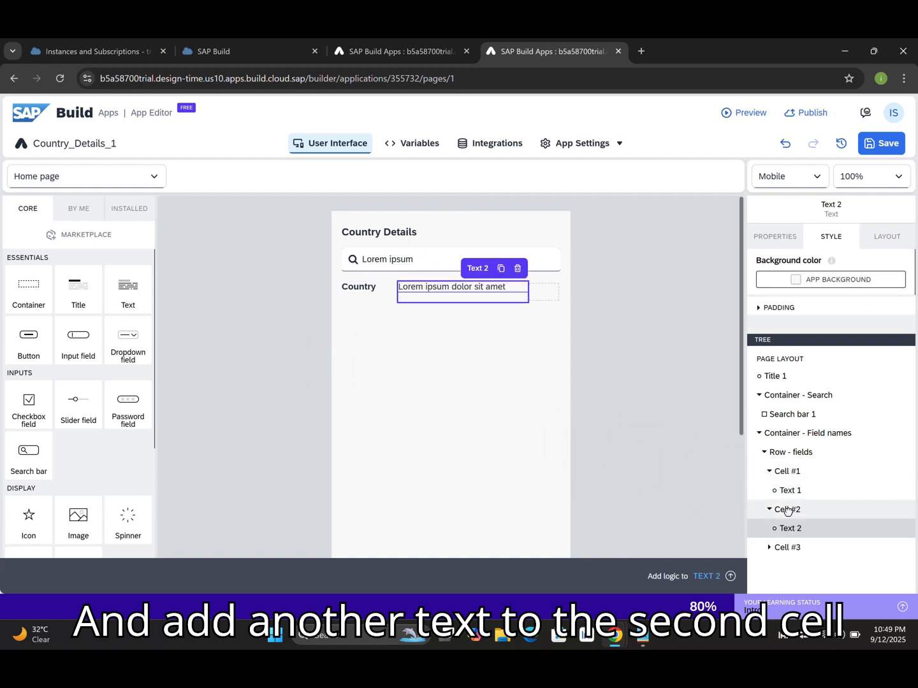
click(783, 239)
drag(876, 279, 778, 283)
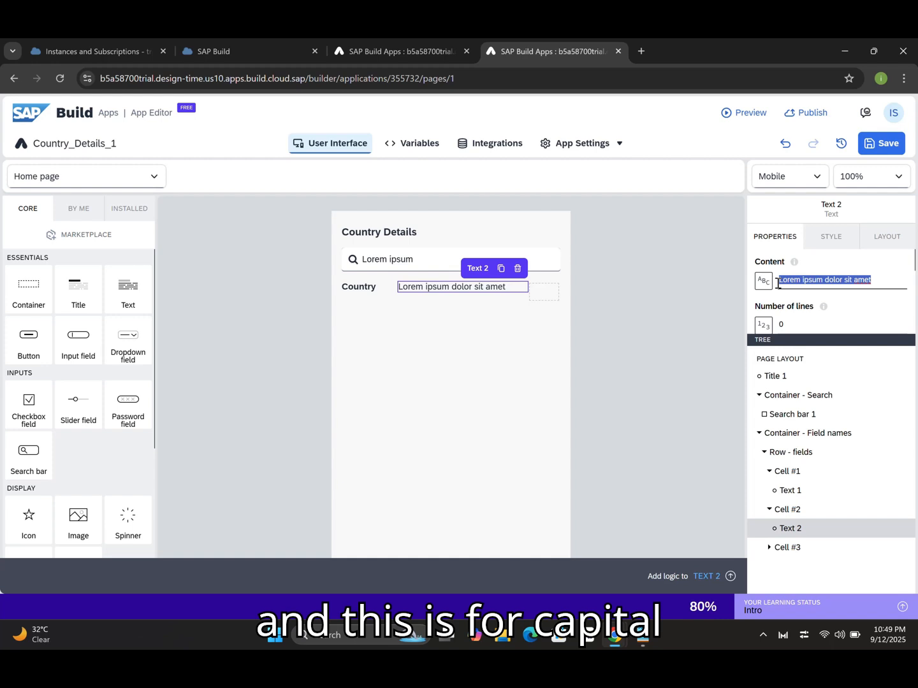
text(Capital)
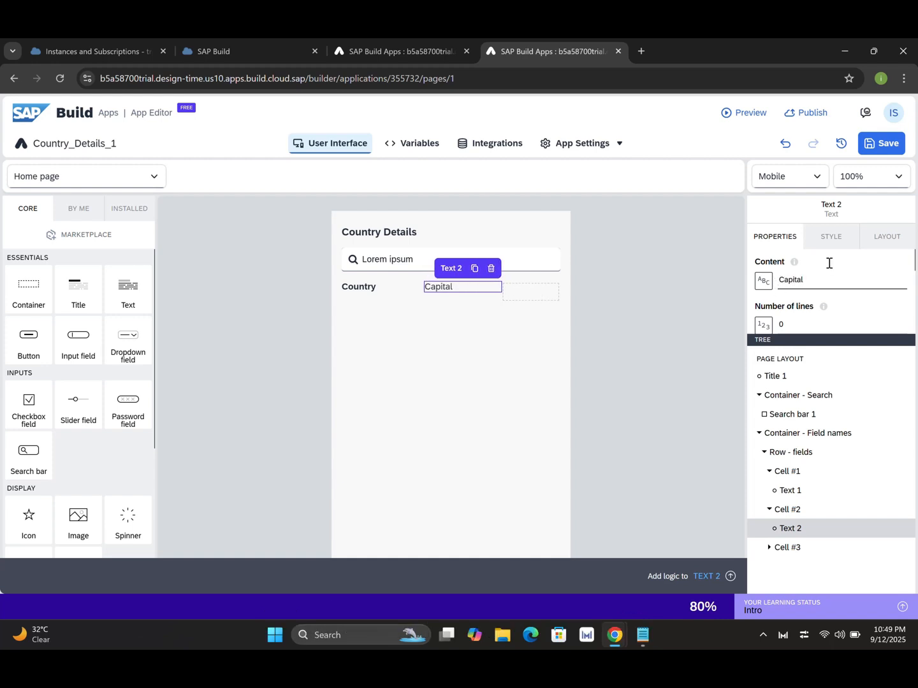
Make the Capital label Bold (700) through its Primary Paragraph typography.
click(831, 237)
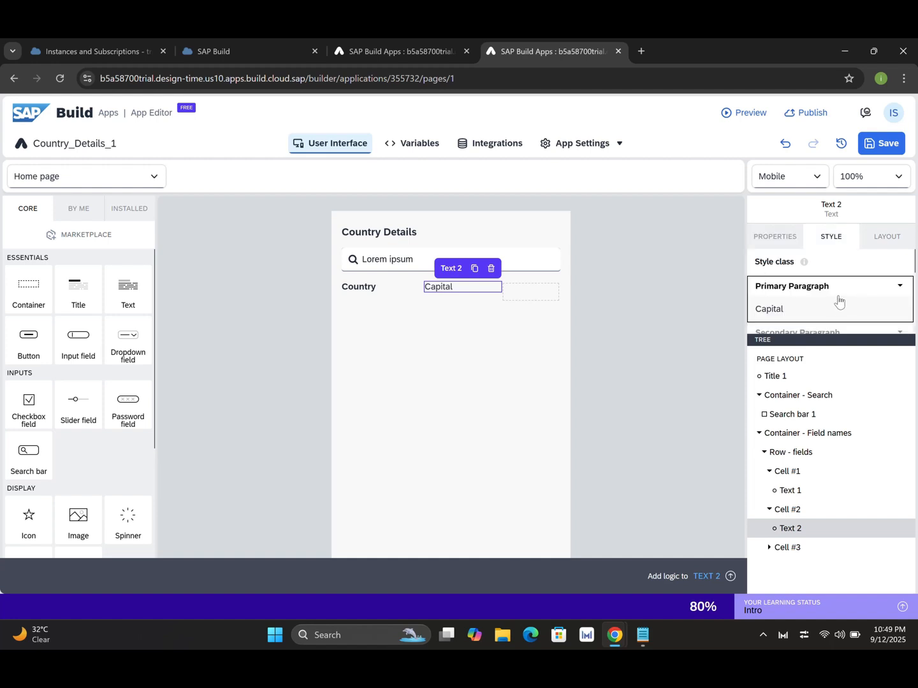
click(896, 288)
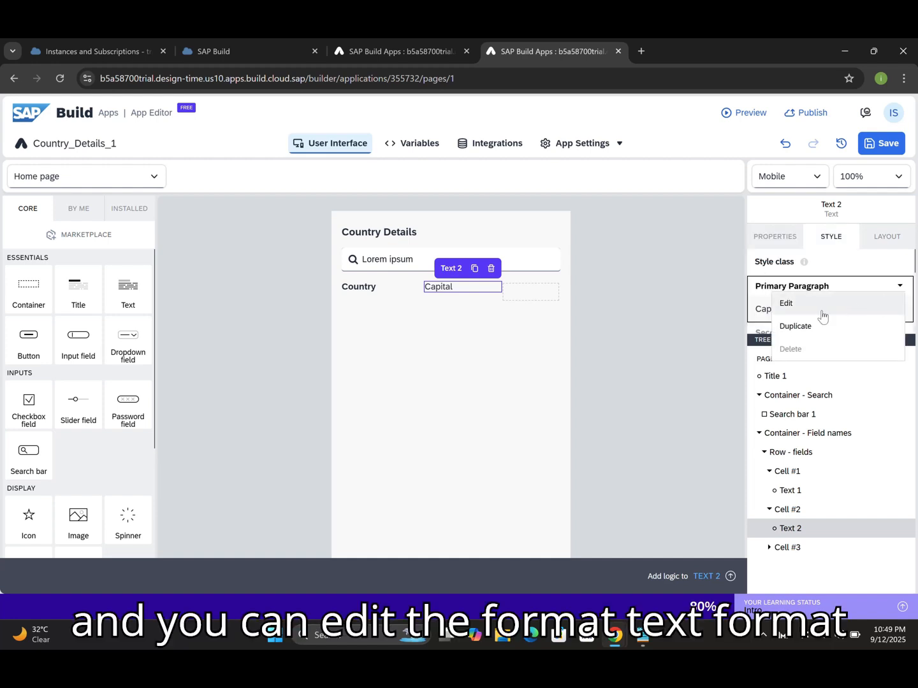
click(821, 306)
drag(828, 337, 830, 535)
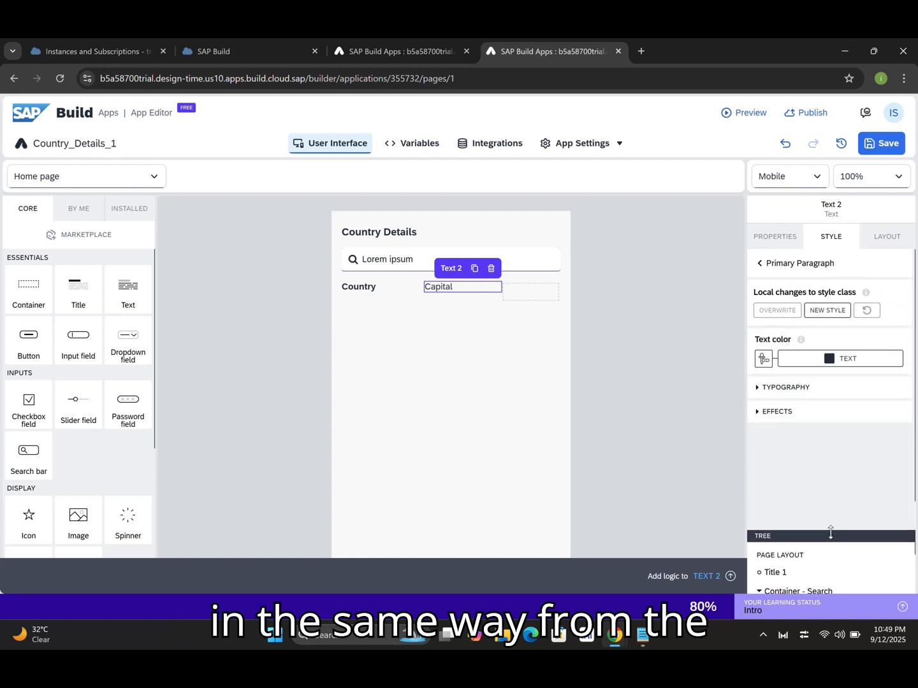
click(758, 388)
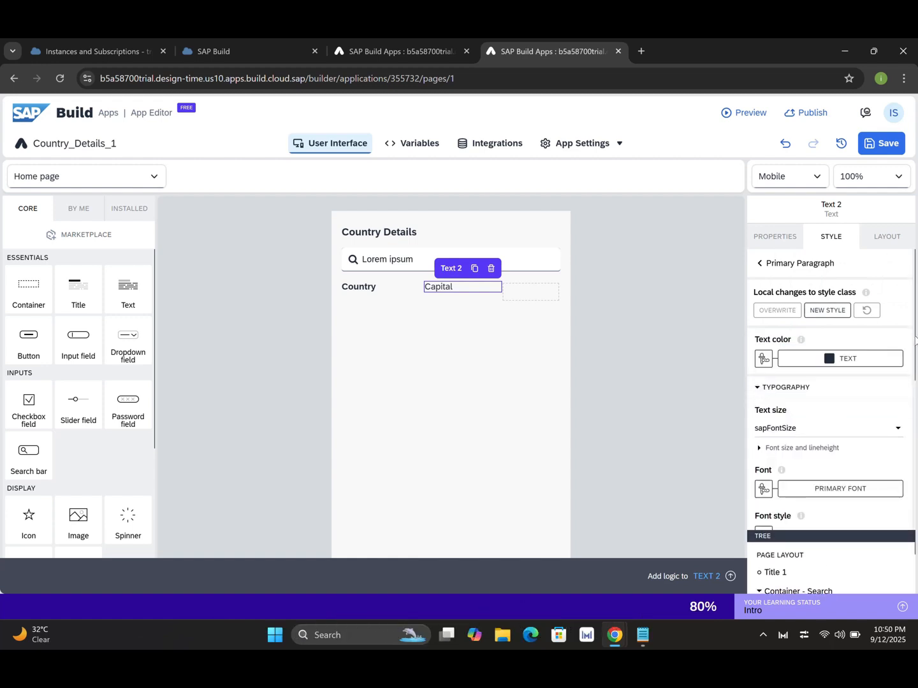
drag(915, 350, 915, 462)
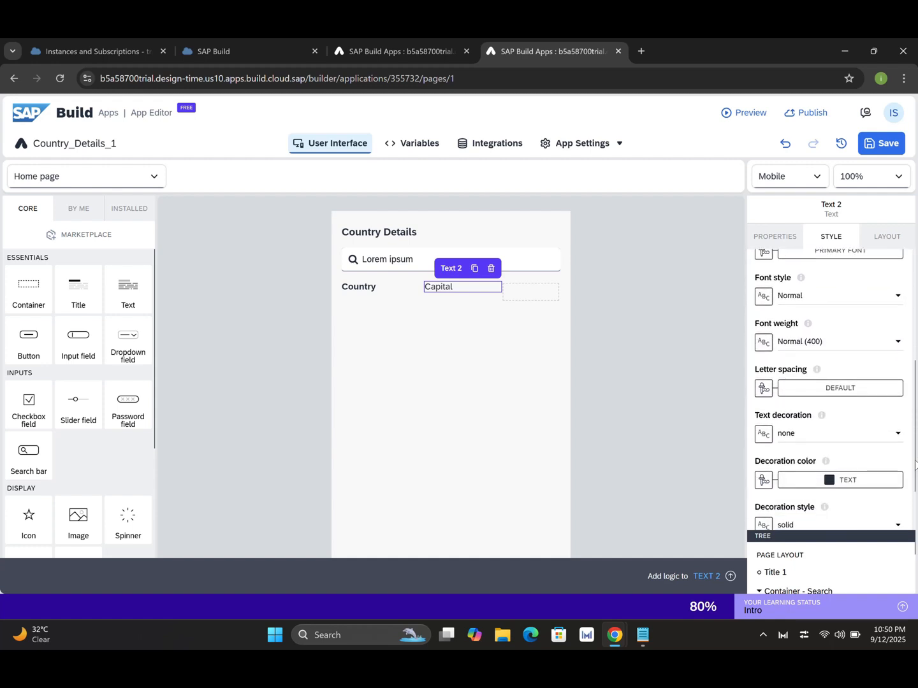
click(898, 342)
click(805, 451)
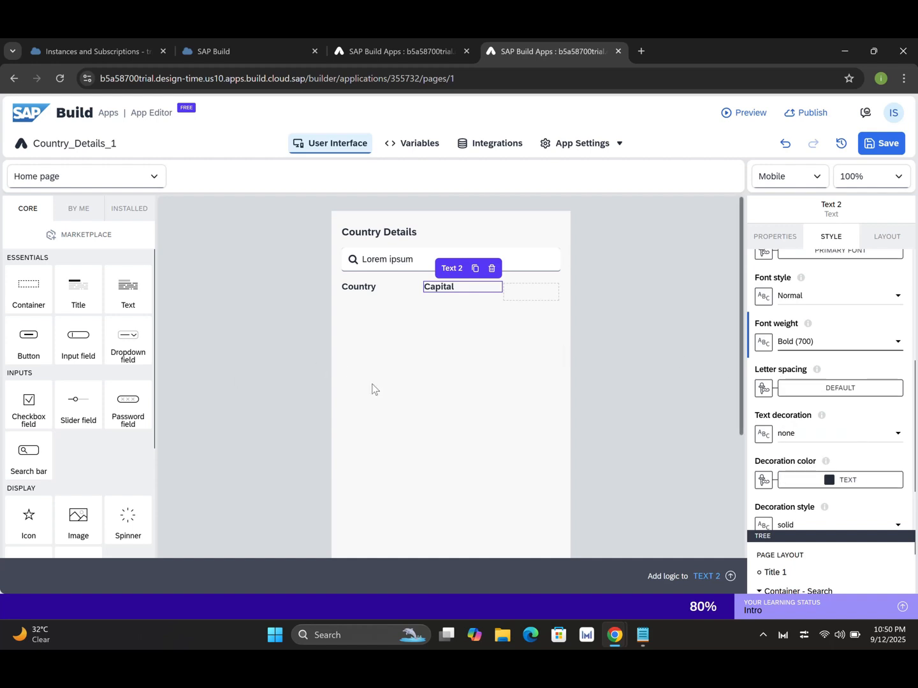
click(775, 237)
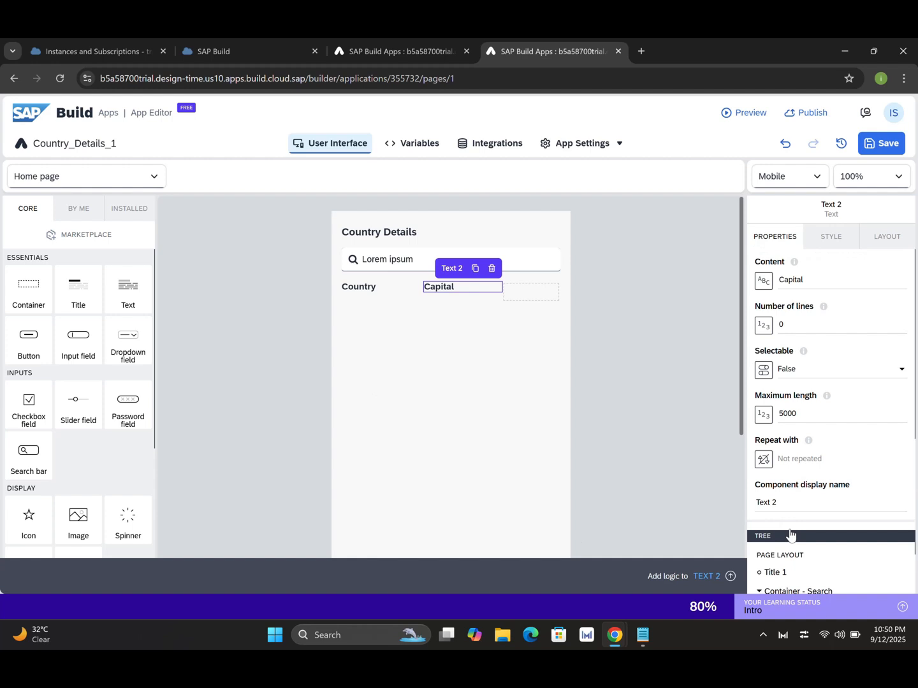
Add a text component reading 'Flag' to Cell #3 of the row.
drag(810, 537, 809, 320)
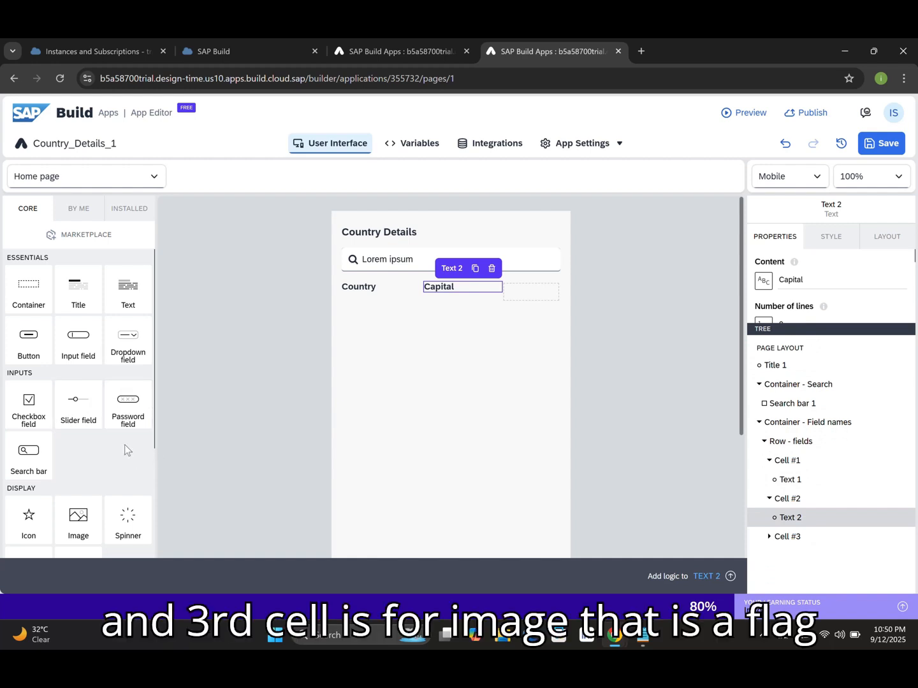
drag(121, 301, 790, 545)
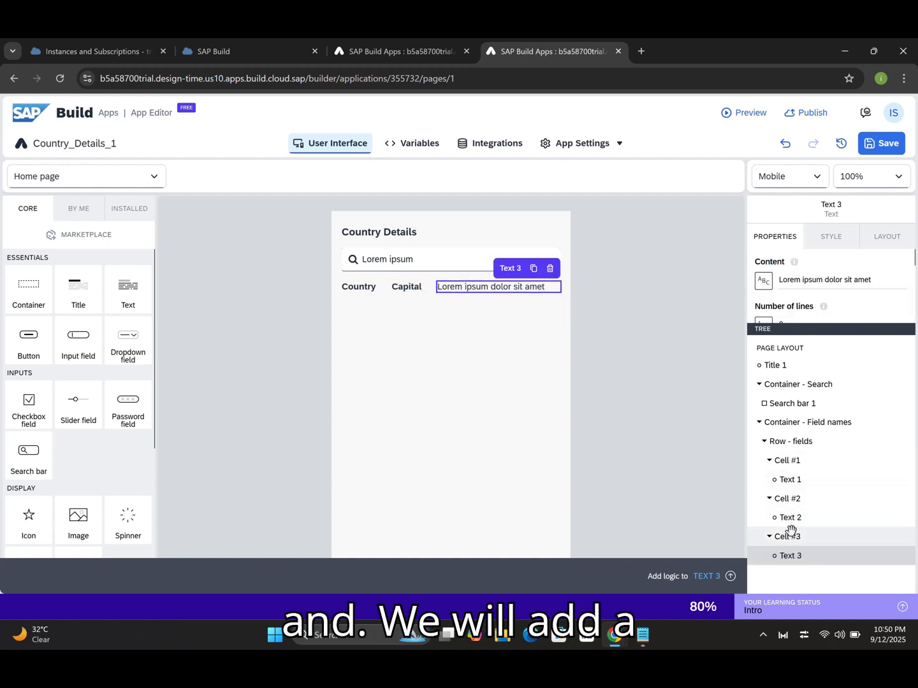
drag(874, 281, 776, 280)
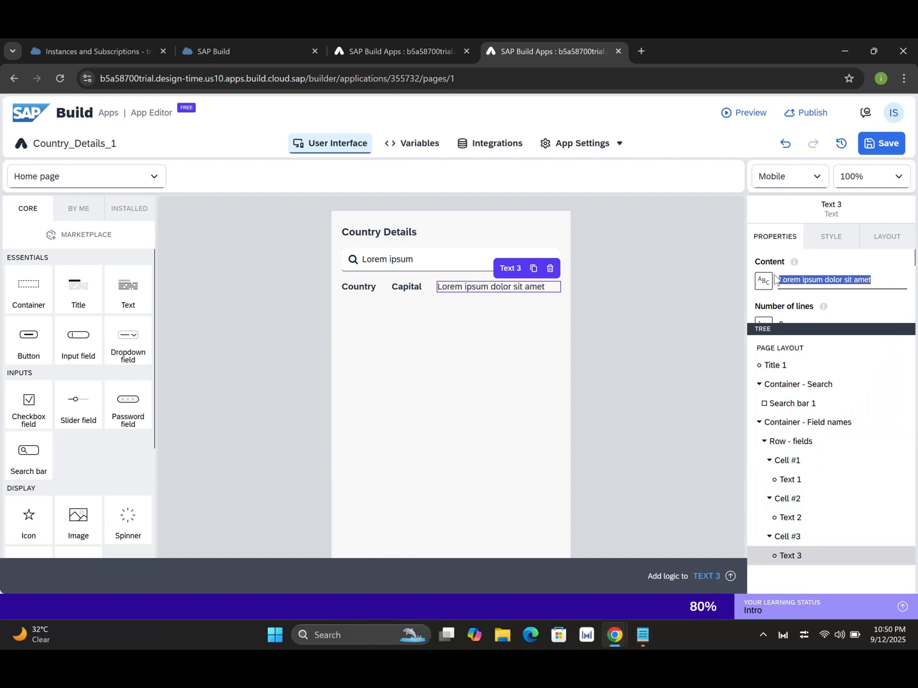
text(Flag)
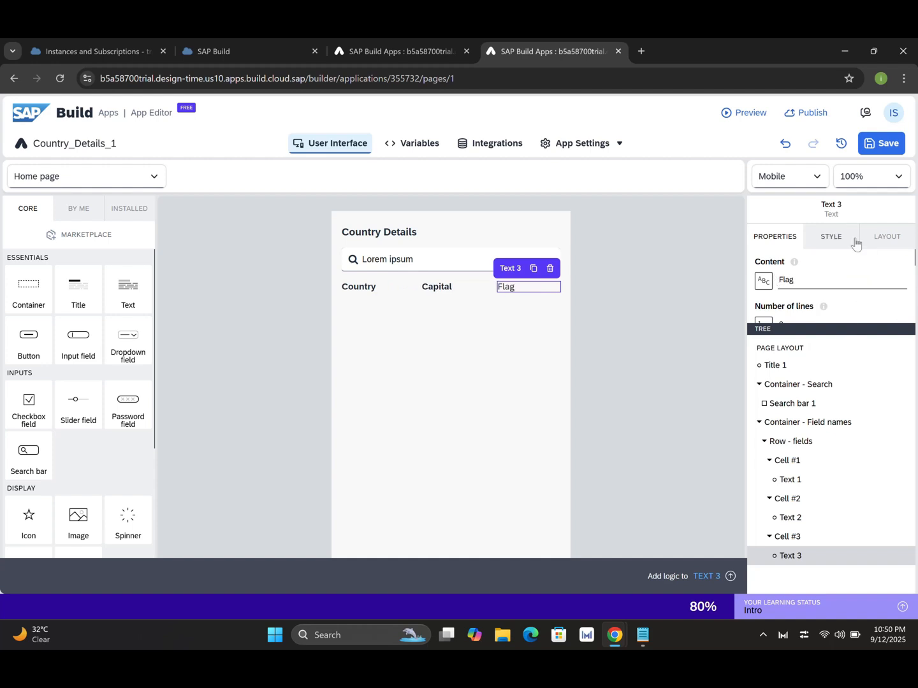
Make the Flag label Bold (700) in its Primary Paragraph style and save the app.
click(830, 238)
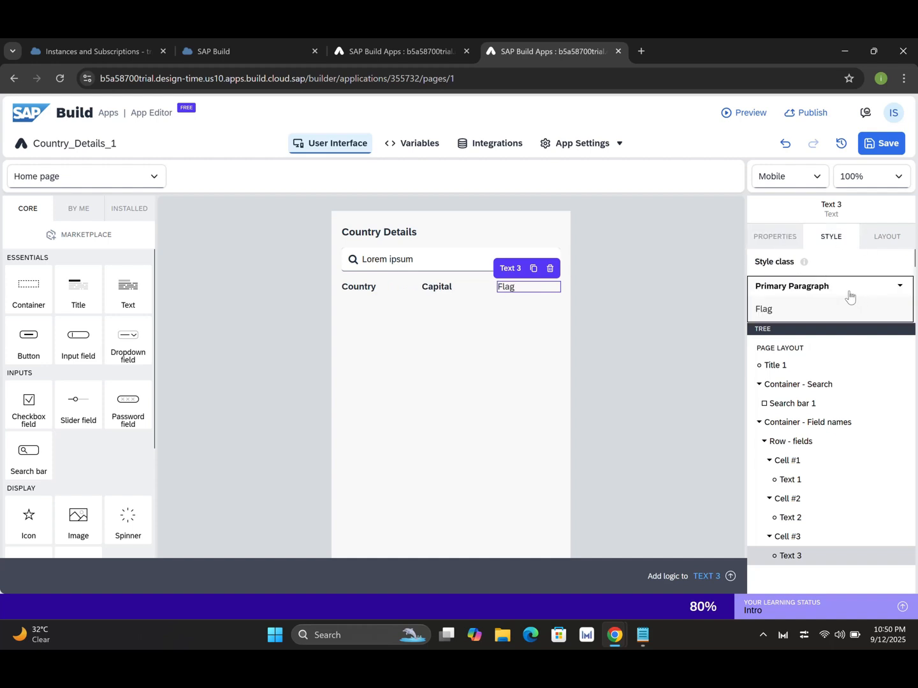
click(900, 287)
click(848, 308)
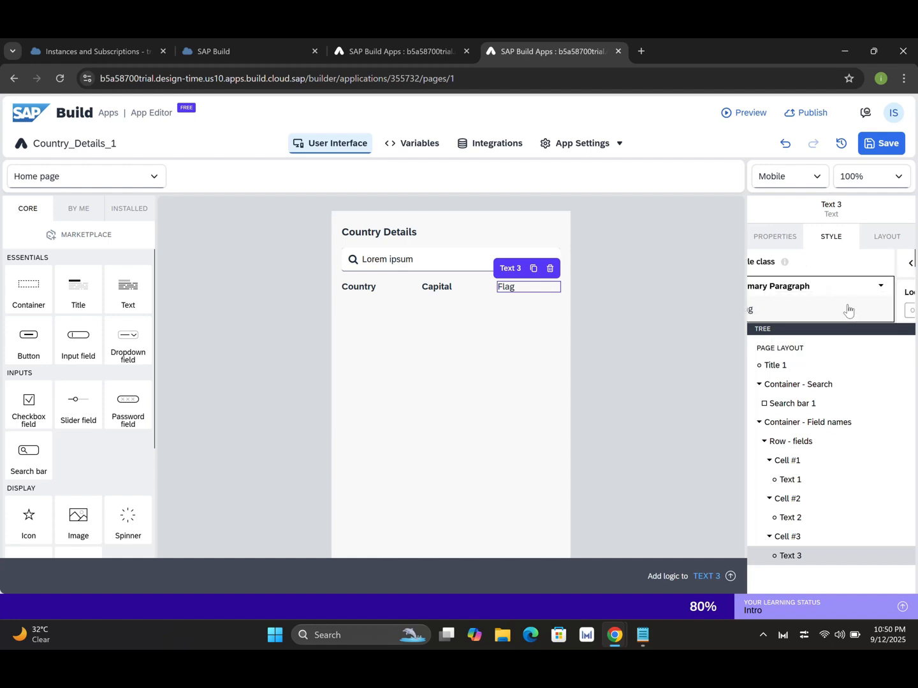
drag(841, 325, 833, 502)
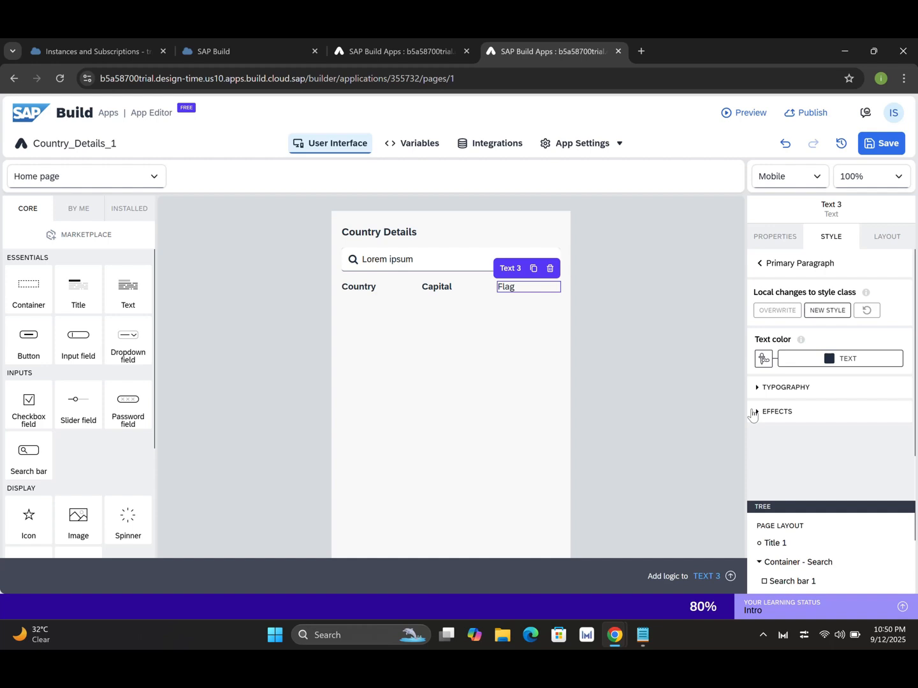
click(757, 388)
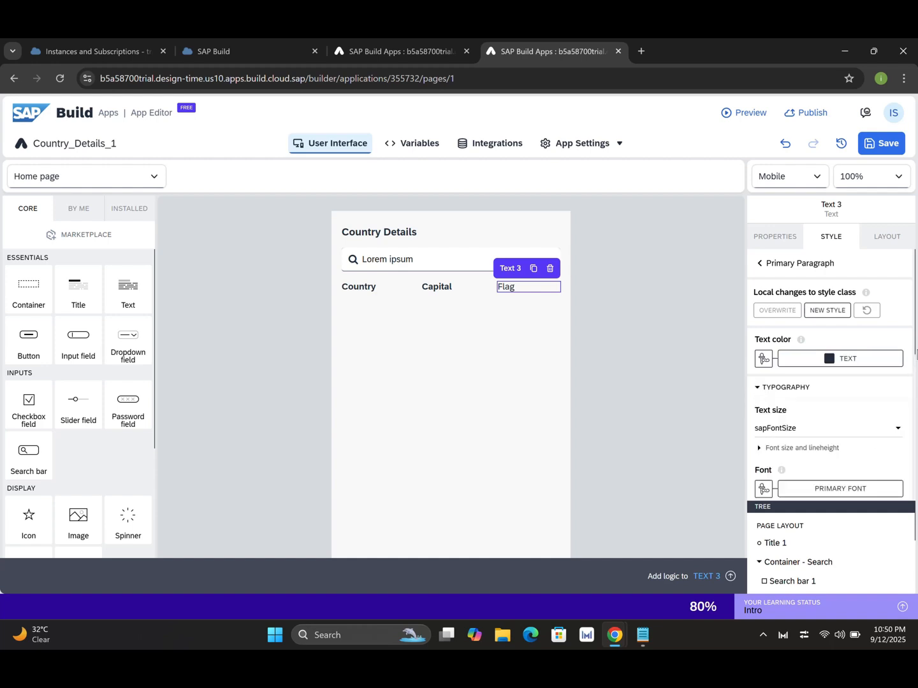
scroll(911, 371, down, 4)
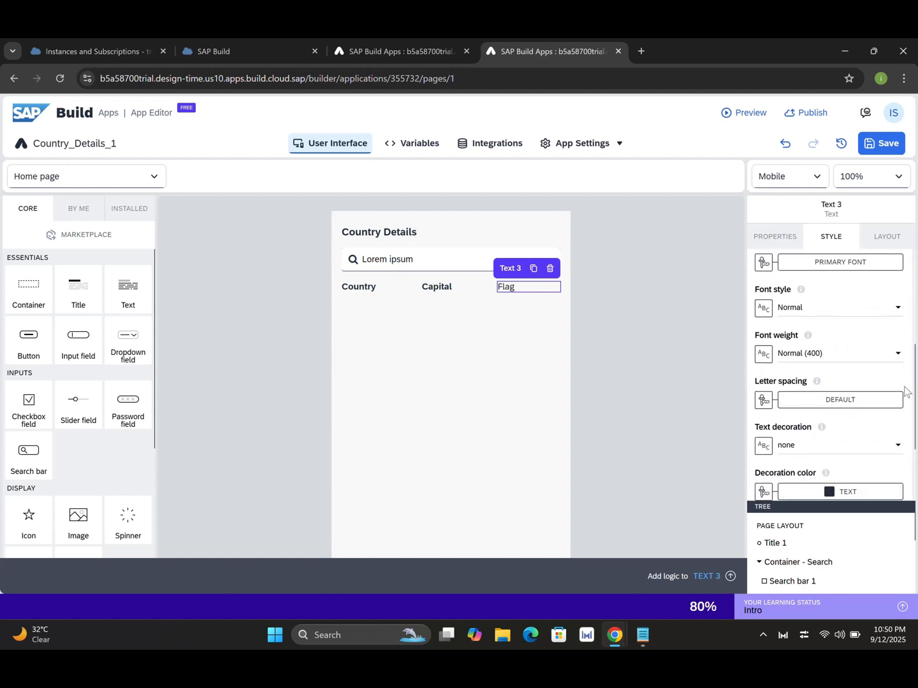
click(898, 354)
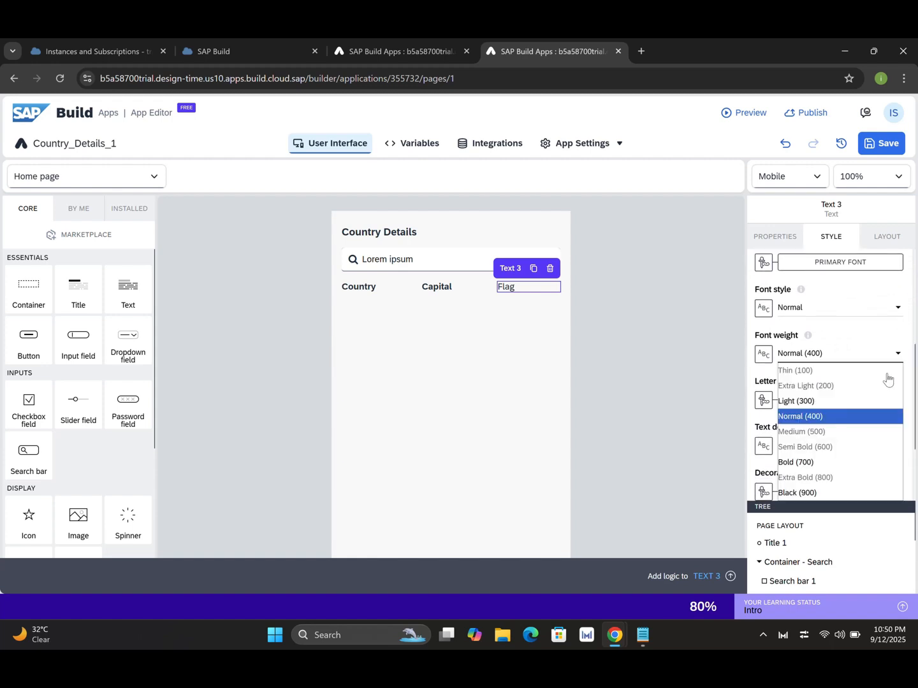
click(805, 468)
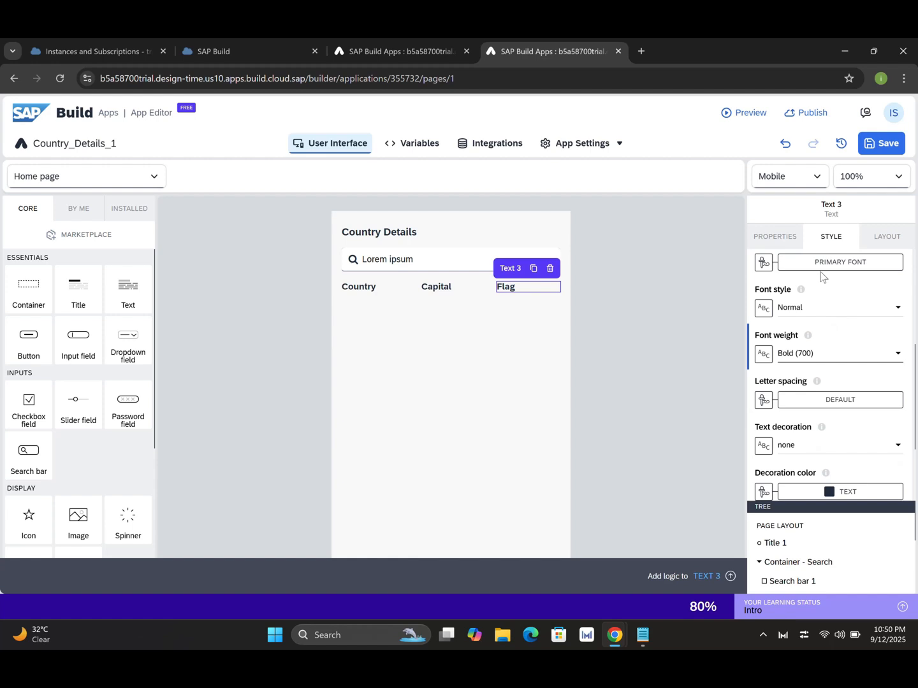
click(891, 147)
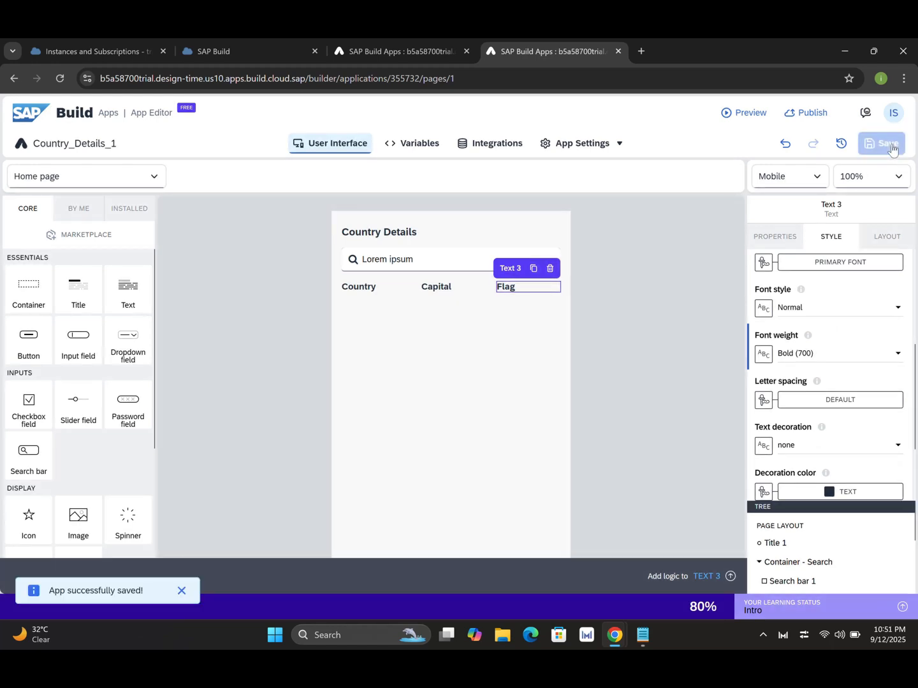
Add a container named 'Container - Data' below the field-names row.
drag(805, 504, 804, 277)
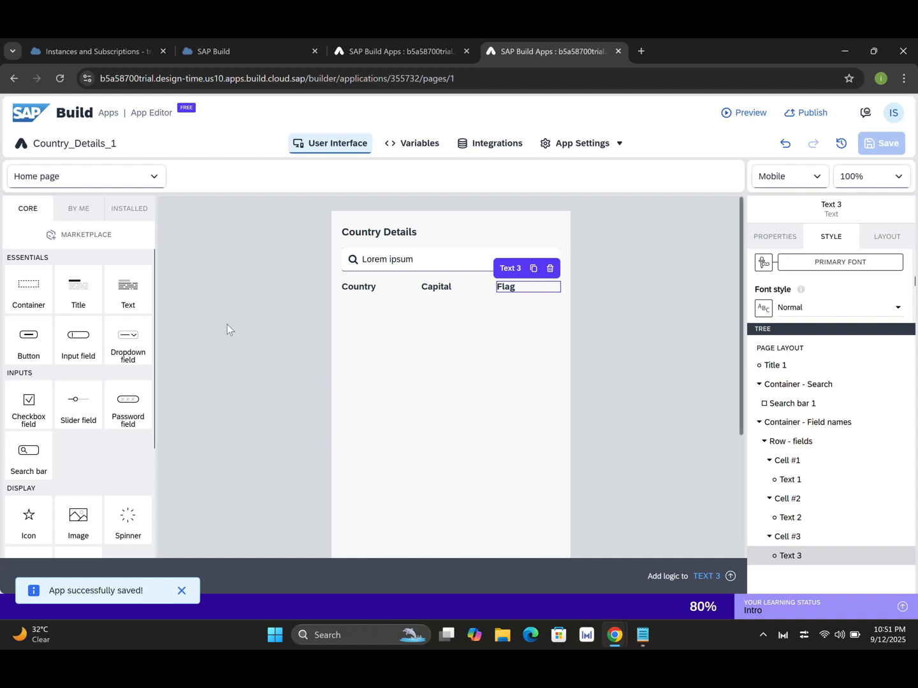
drag(31, 295, 437, 335)
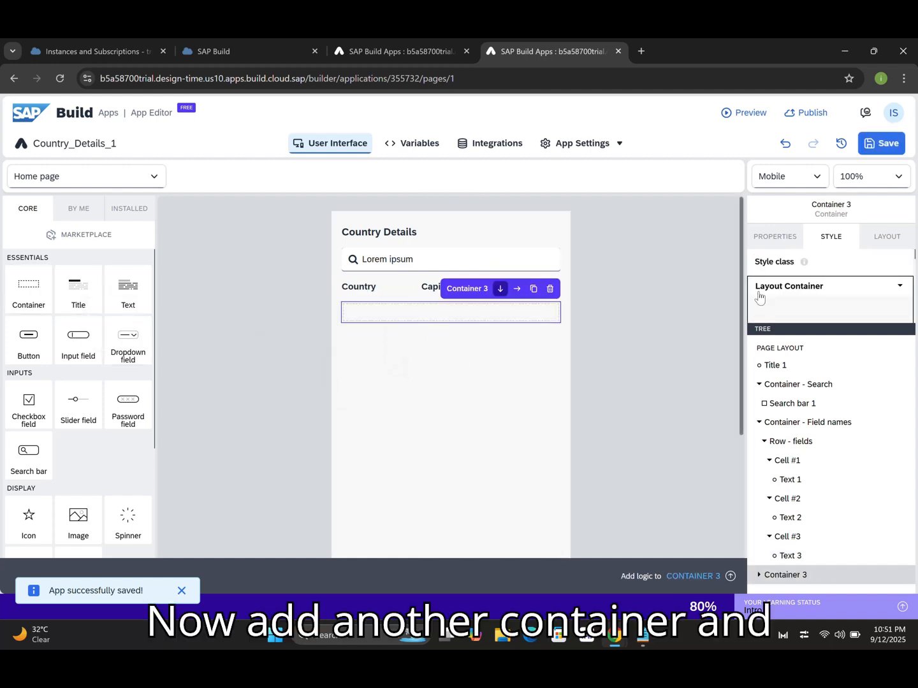
click(775, 236)
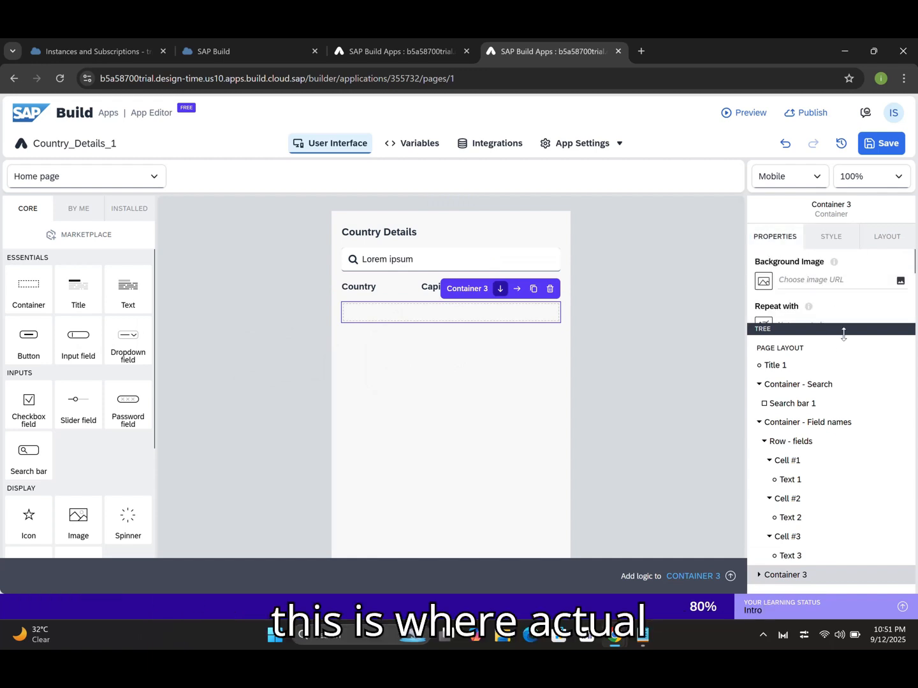
drag(846, 329, 852, 451)
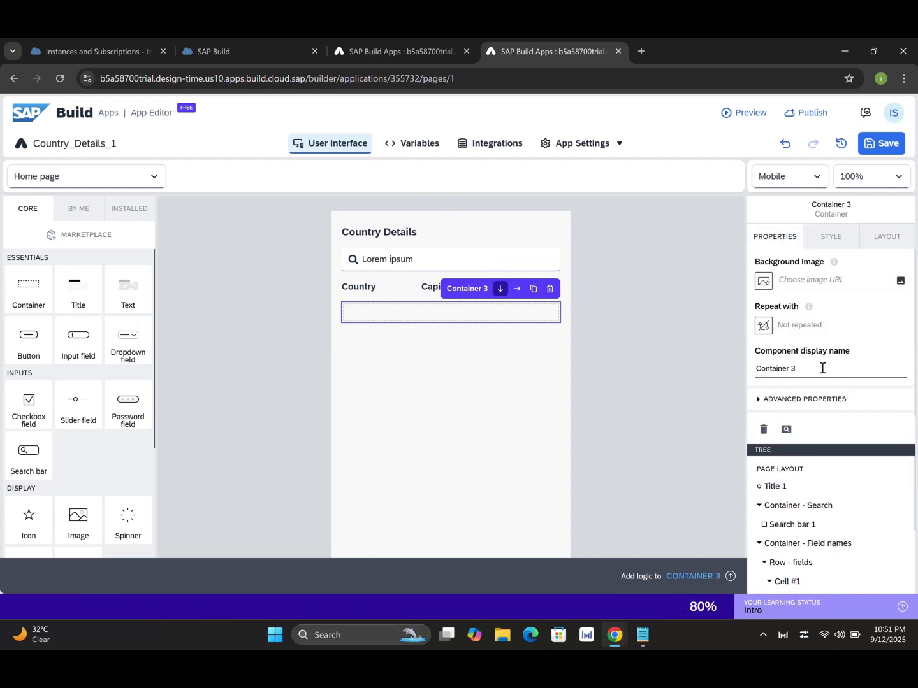
key(BackSpace)
text(- Data)
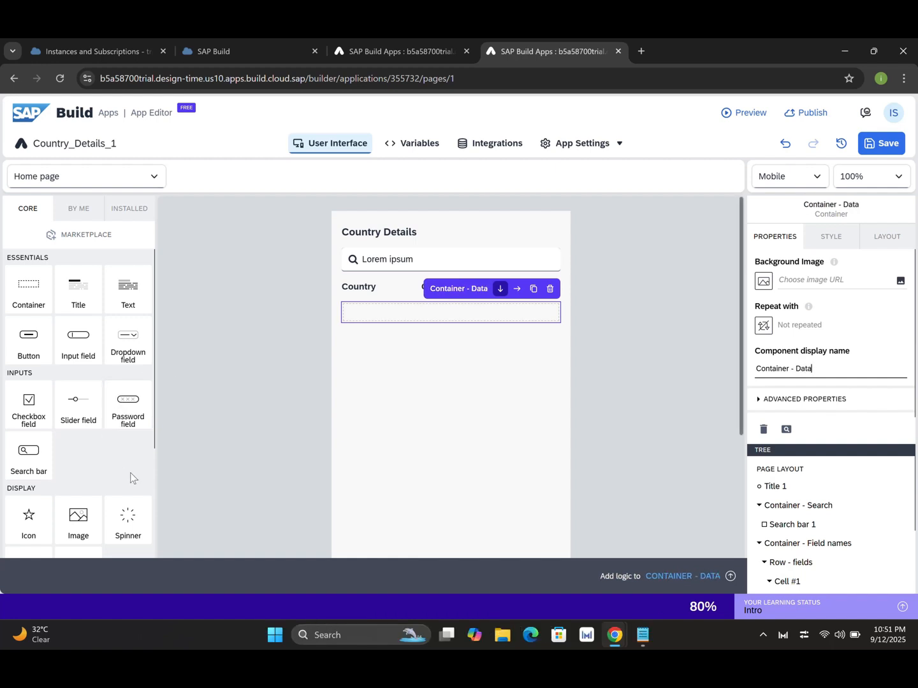
Enlarge the component tree and collapse Container - Field names.
scroll(155, 427, down, 5)
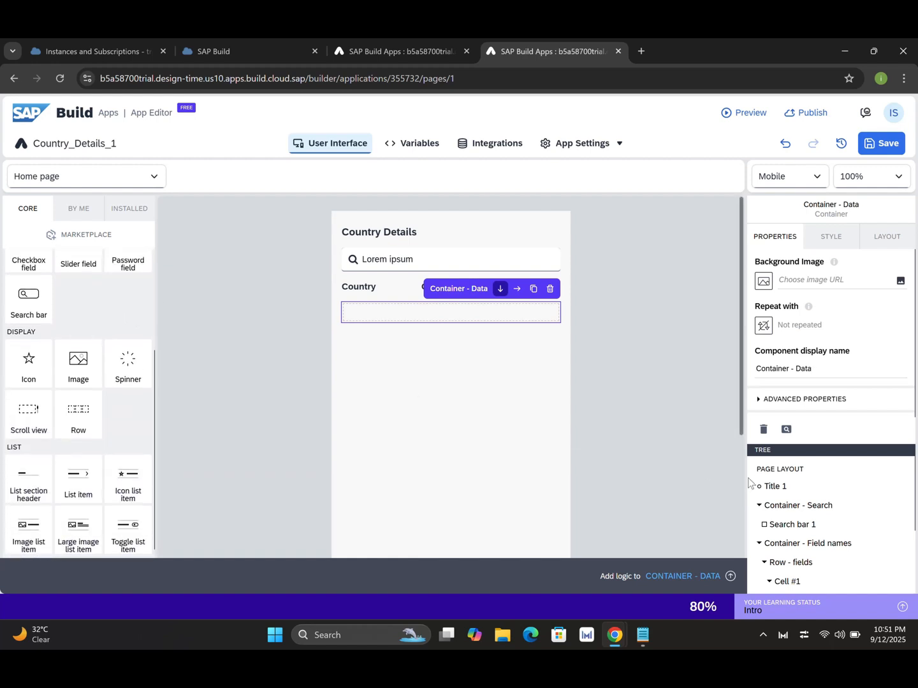
drag(798, 445, 798, 324)
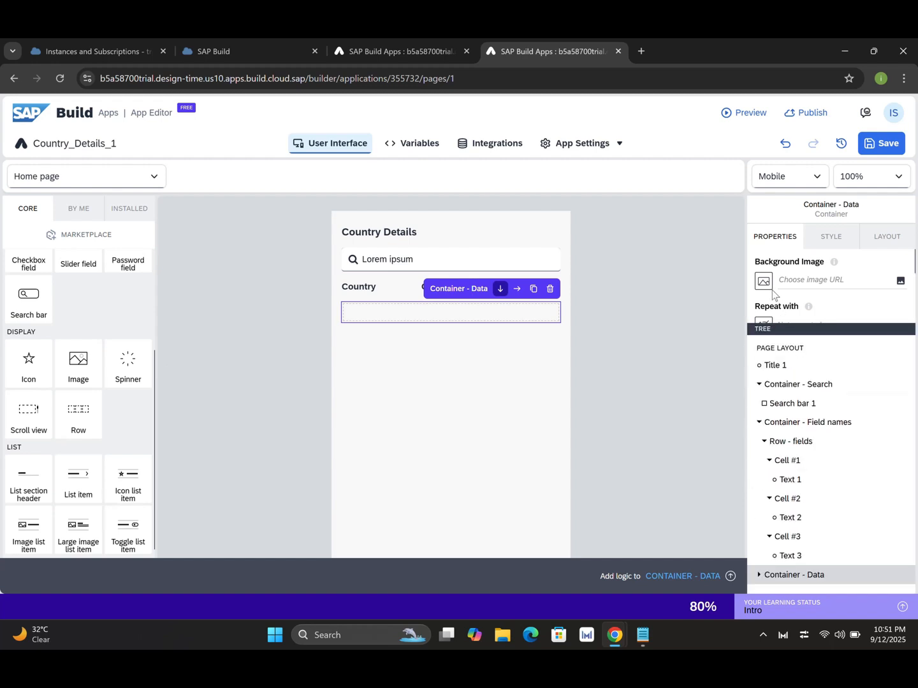
click(759, 423)
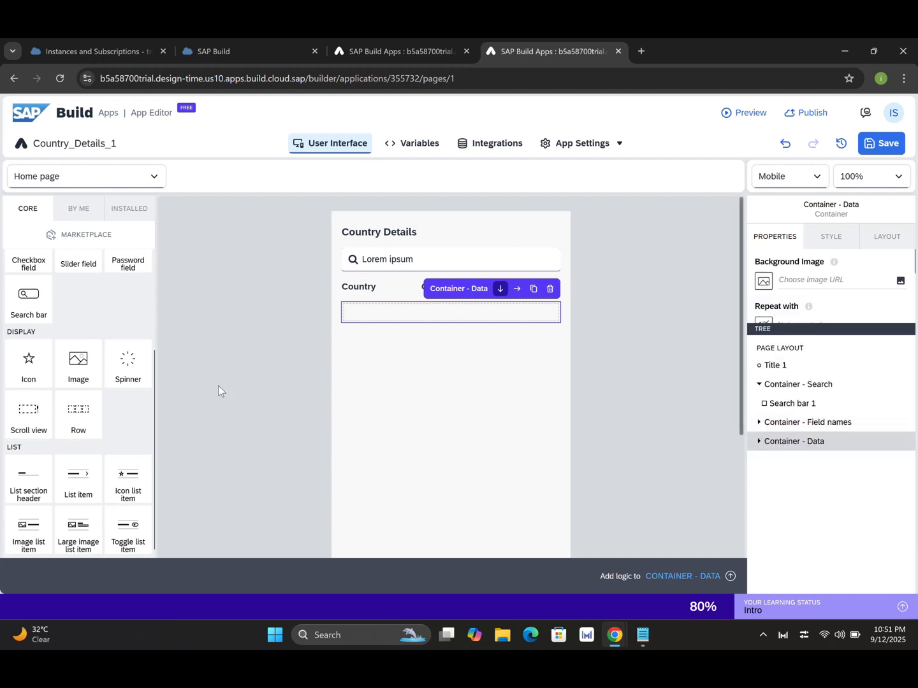
Add a row named 'Row - Data' to Container - Data with three 33% cells.
drag(78, 410, 797, 447)
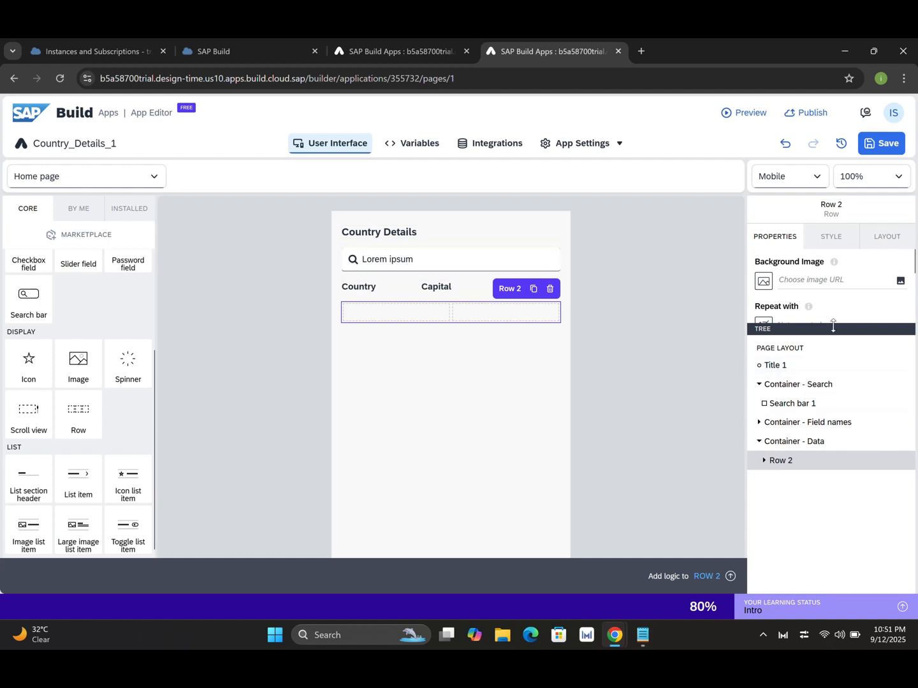
drag(834, 325, 834, 413)
click(808, 368)
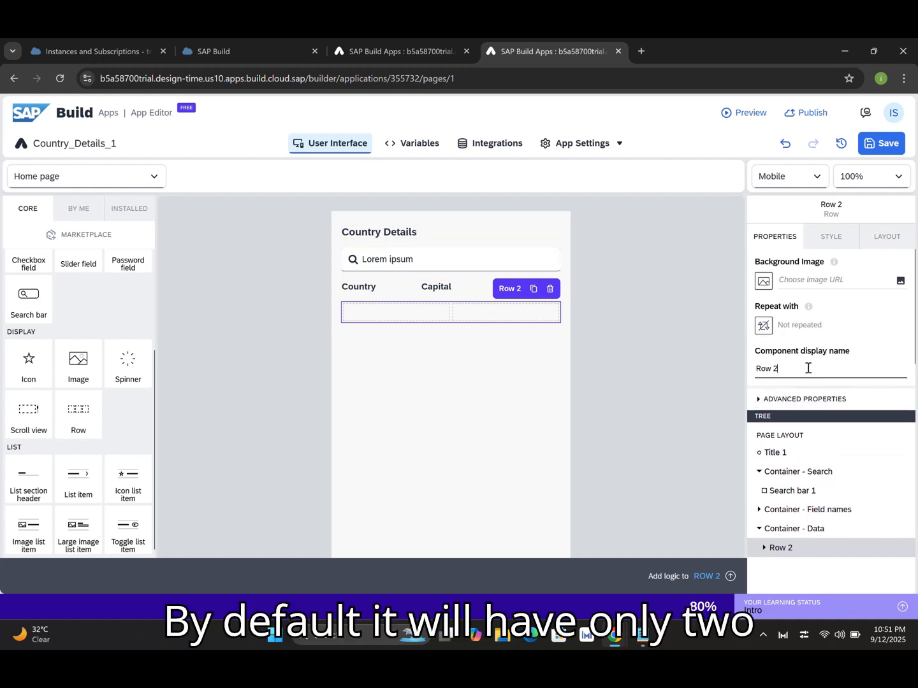
key(BackSpace)
text(- Data)
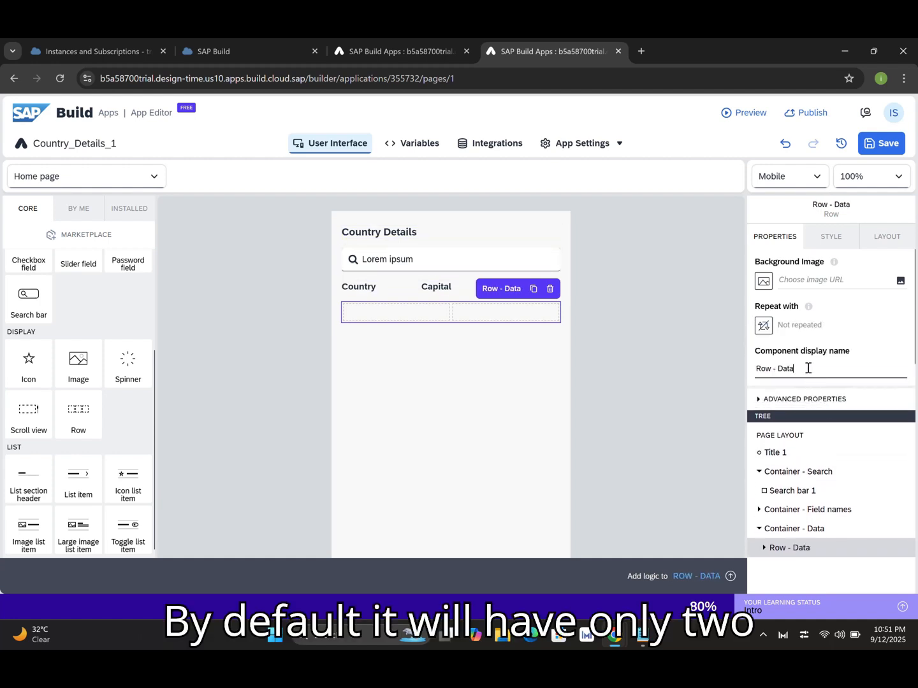
drag(818, 415, 817, 330)
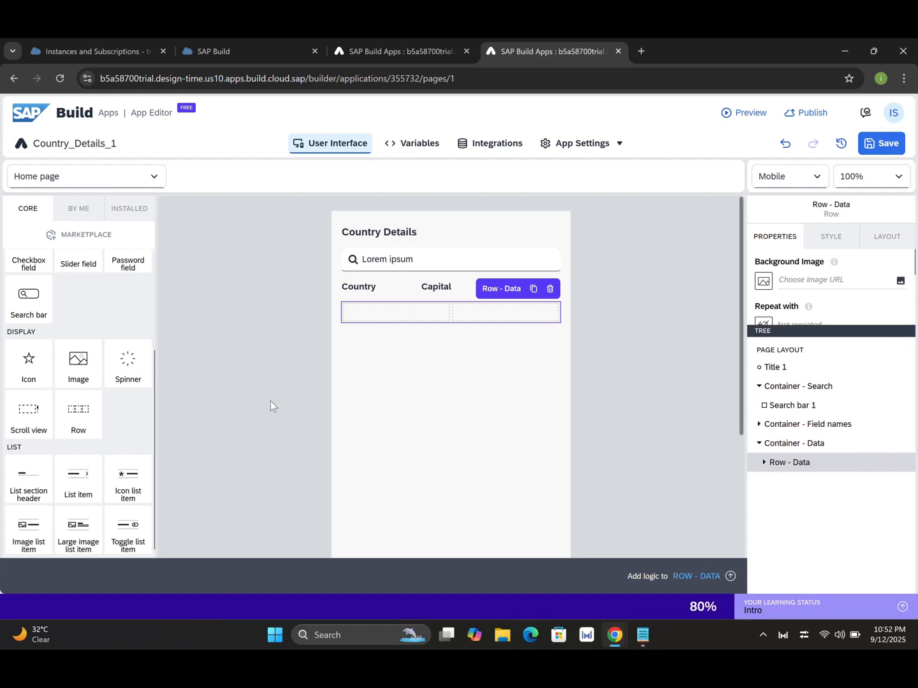
click(826, 244)
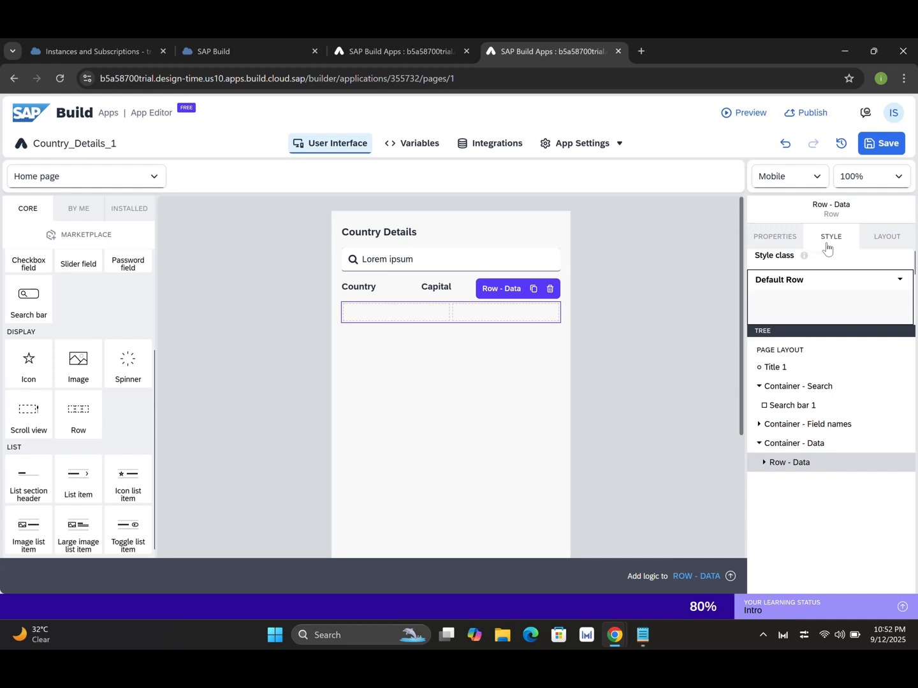
click(891, 238)
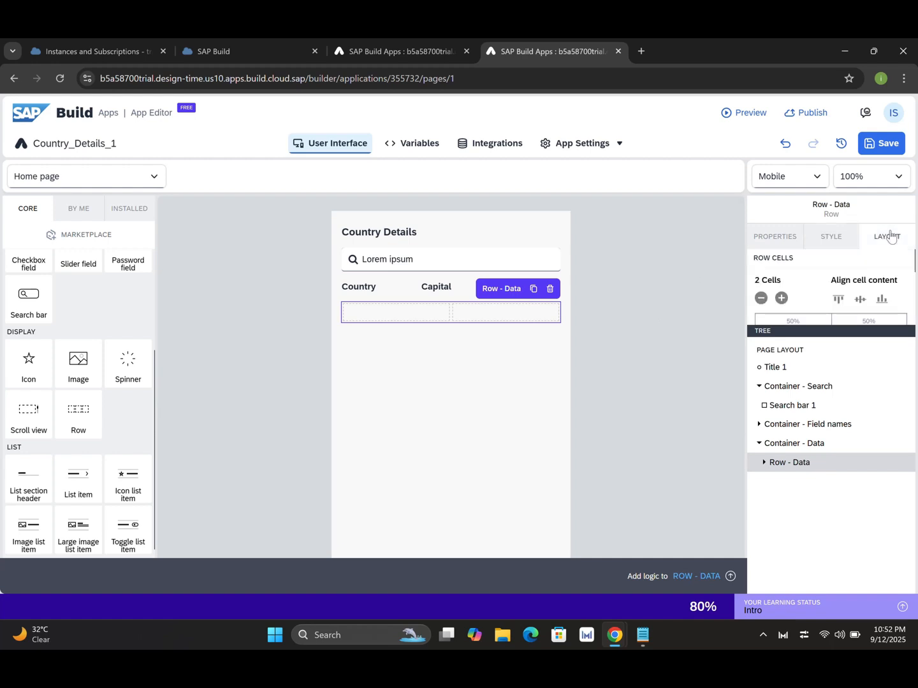
click(781, 299)
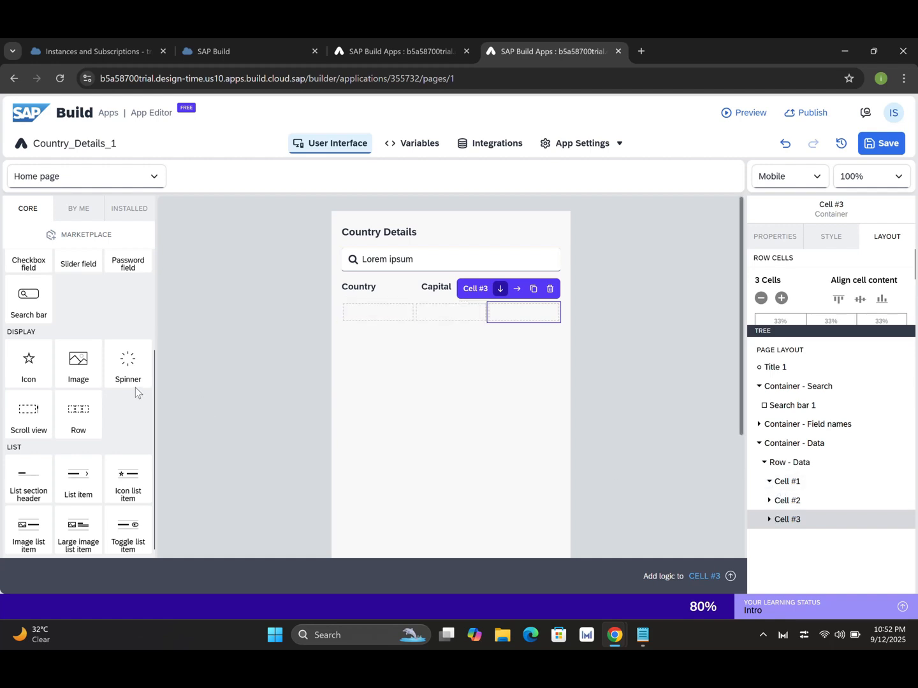
scroll(157, 336, up, 3)
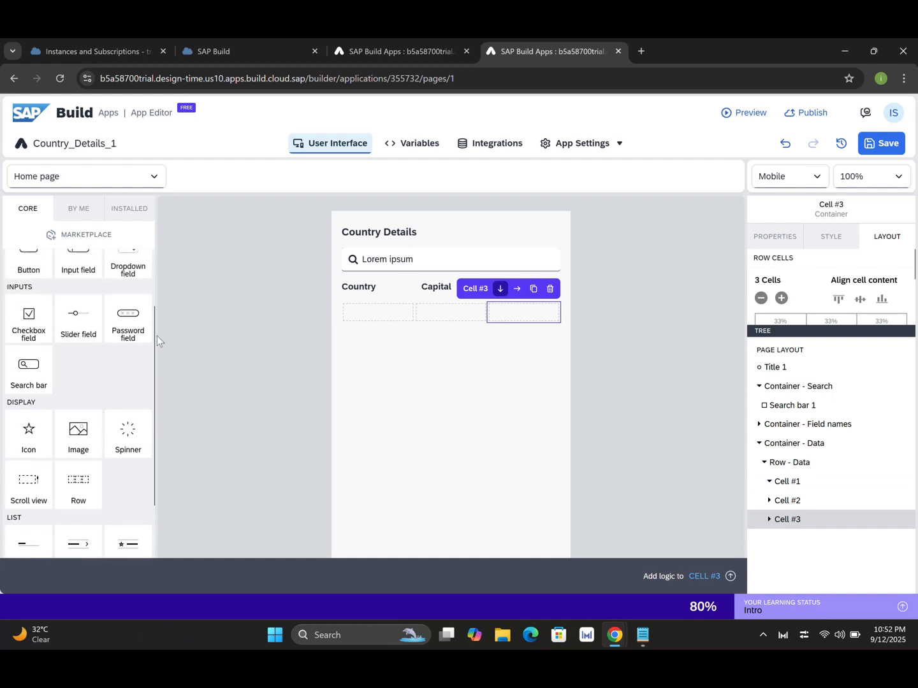
Put text components in Cells #1 and #2 and an image in Cell #3 of Row - Data.
drag(128, 287, 793, 485)
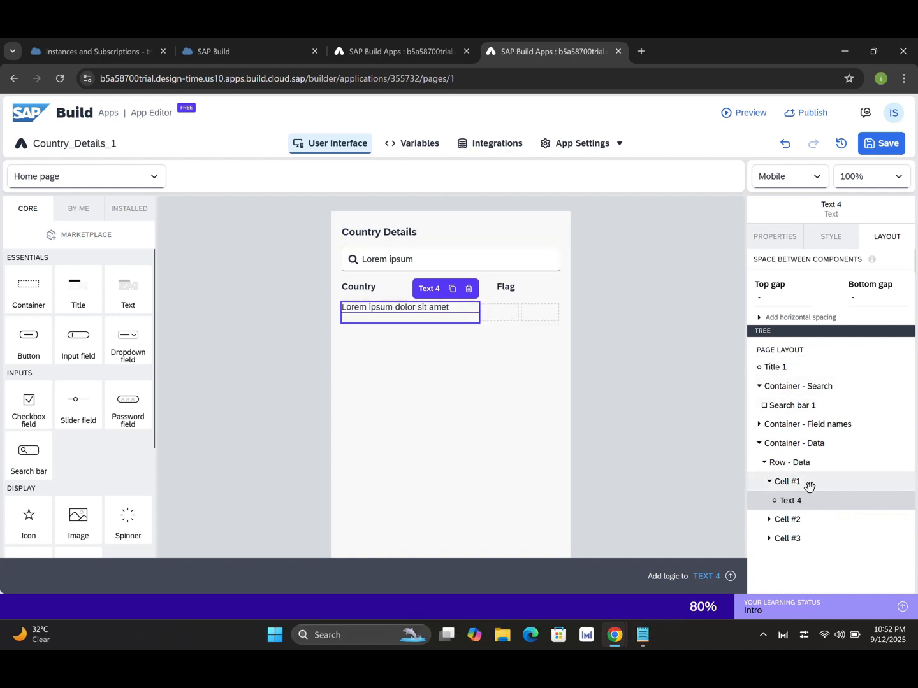
click(775, 237)
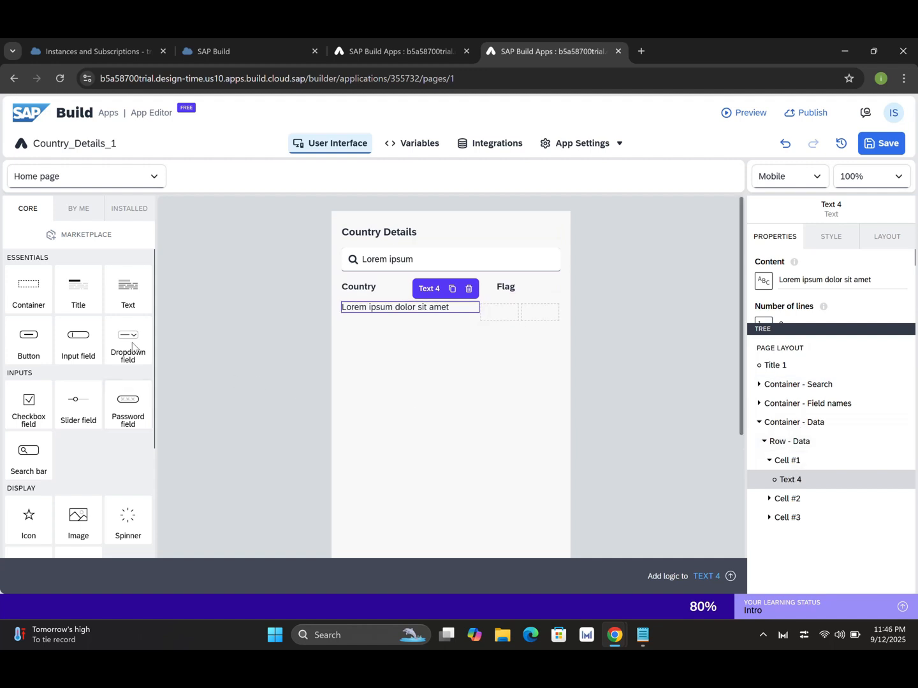
drag(127, 297, 785, 497)
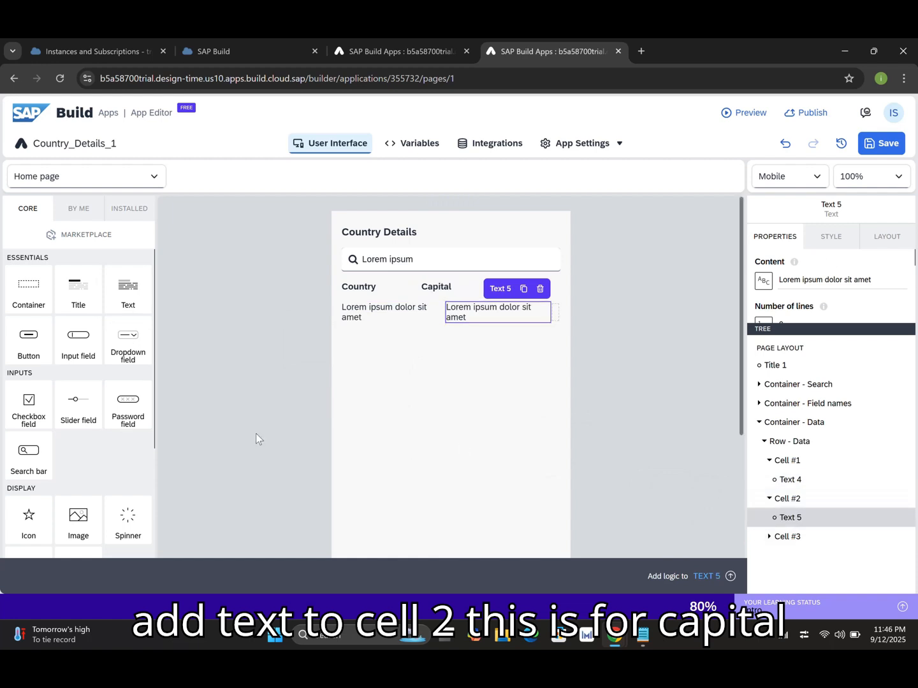
drag(74, 524, 789, 535)
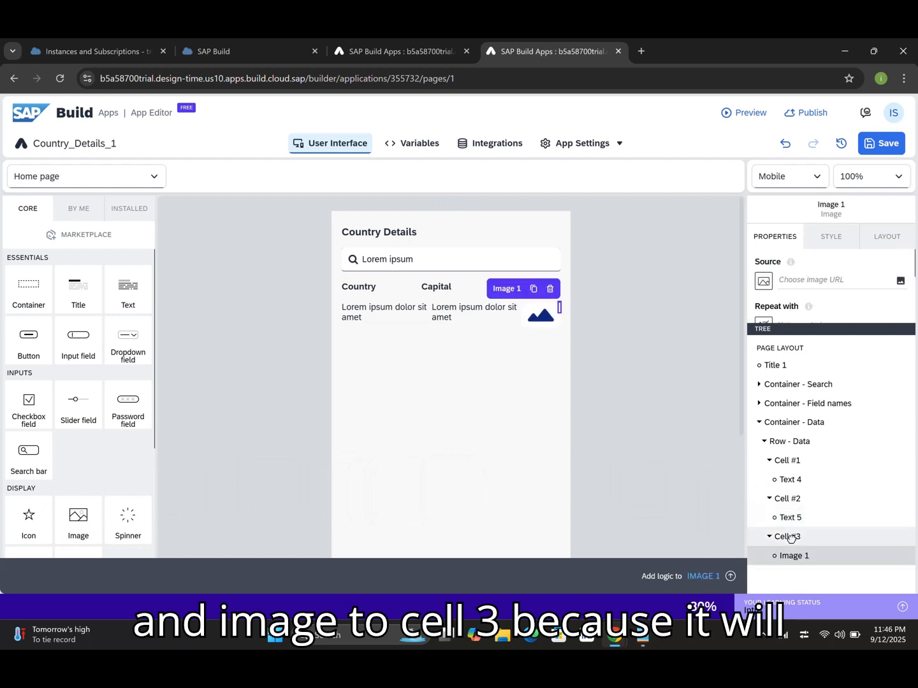
click(790, 480)
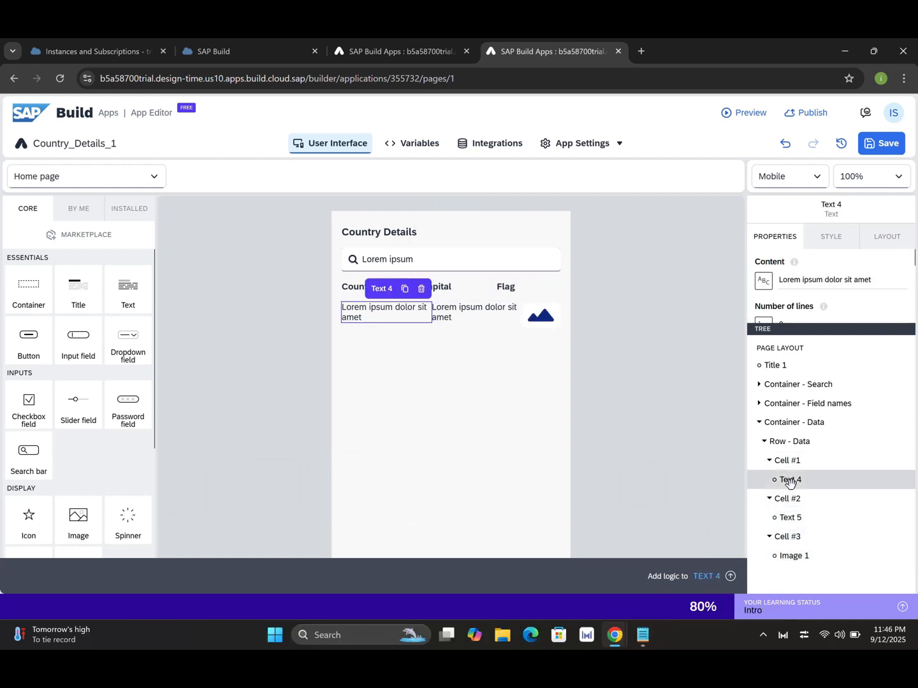
click(798, 423)
drag(818, 327, 819, 367)
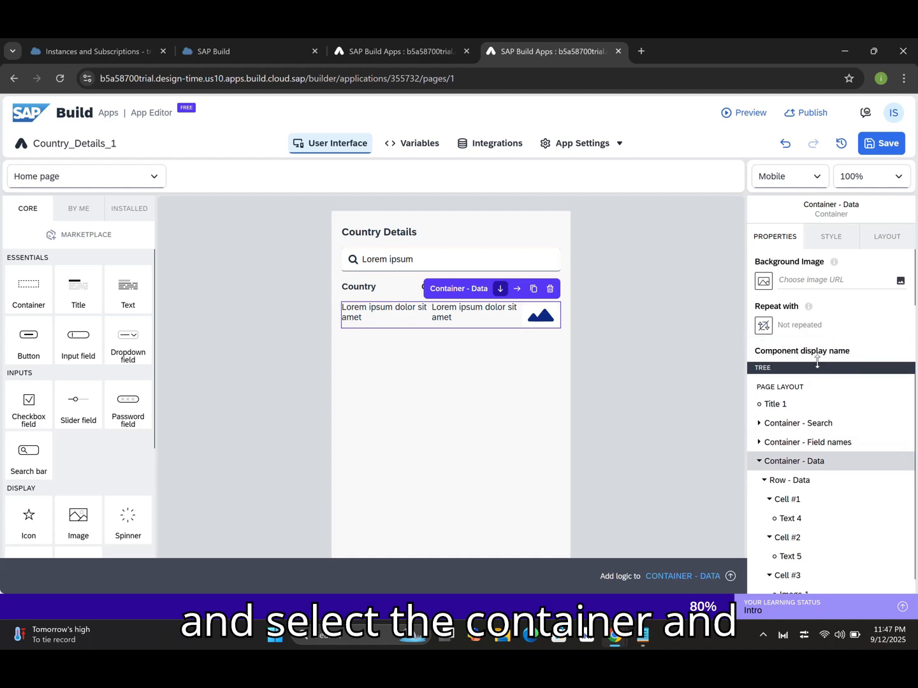
Make Container - Data repeat over the Country Details1 data variable.
click(763, 327)
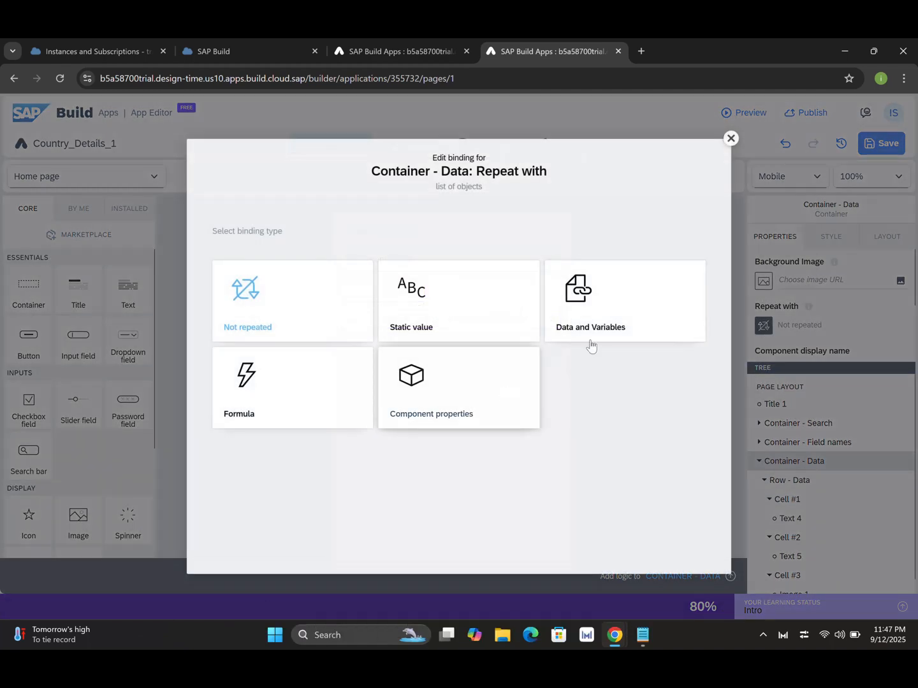
click(614, 326)
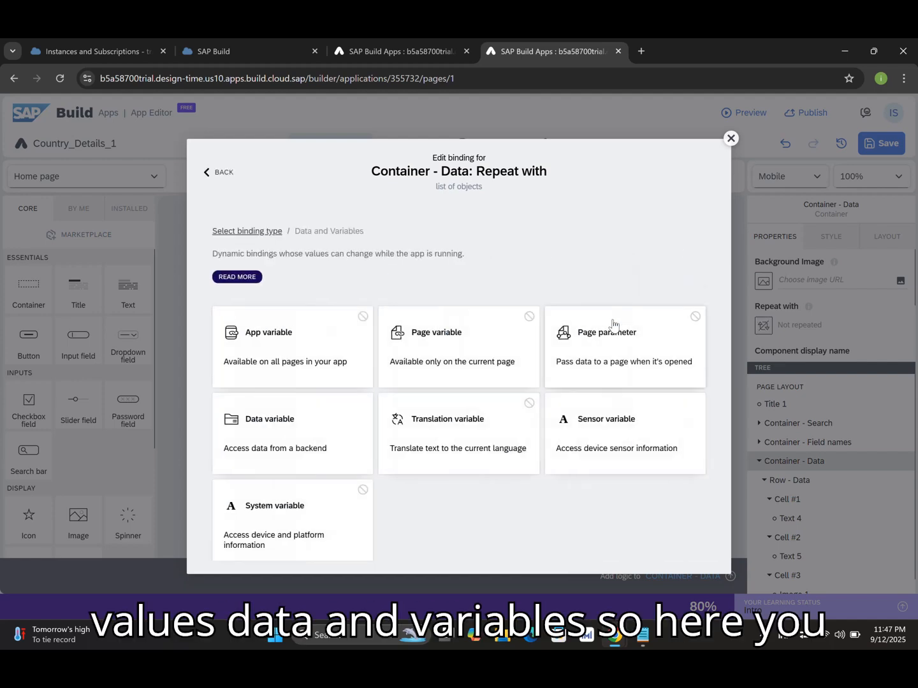
click(308, 425)
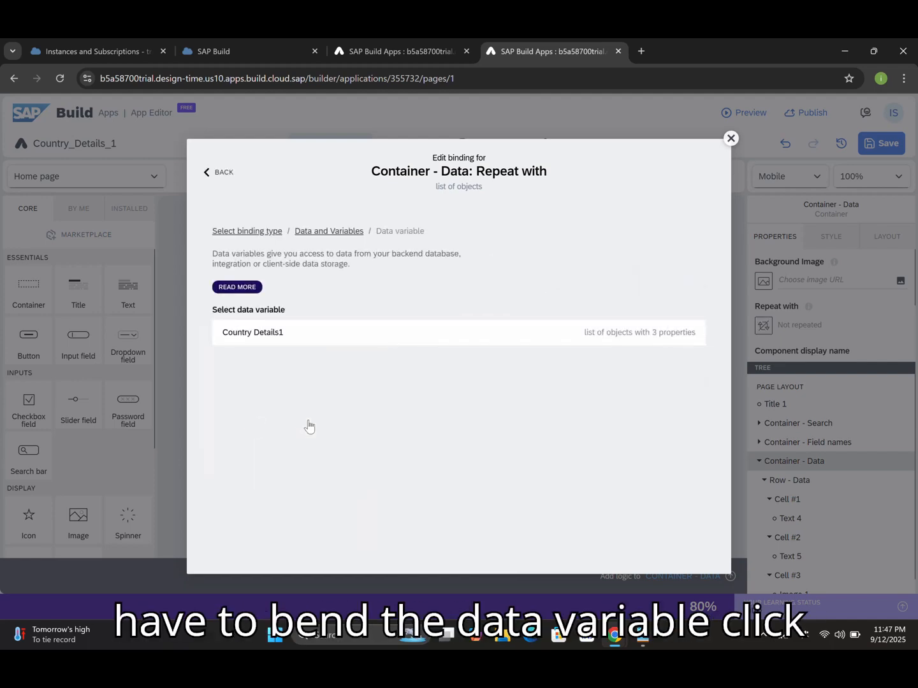
click(344, 339)
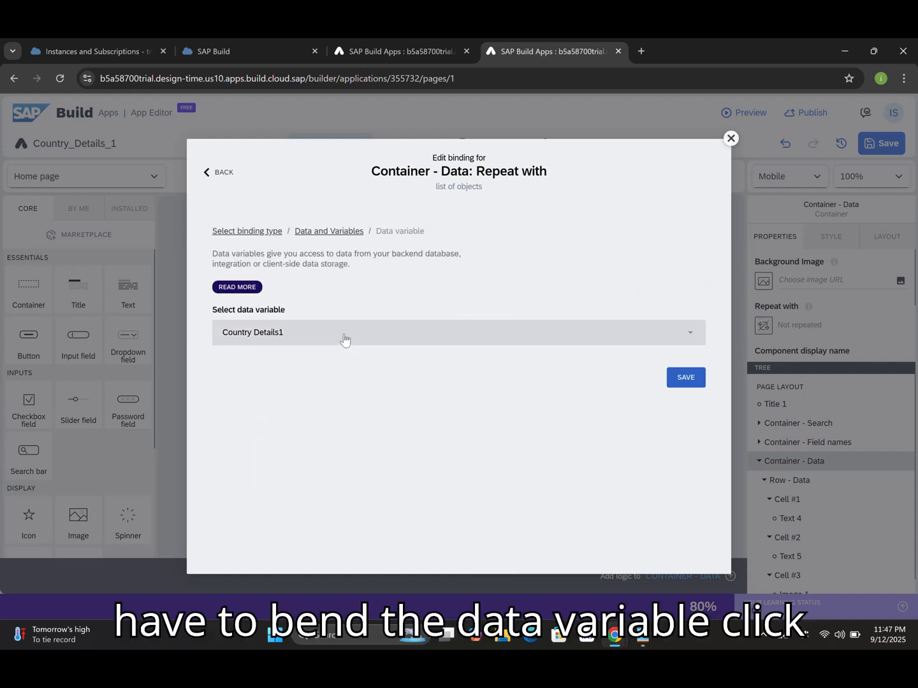
click(675, 382)
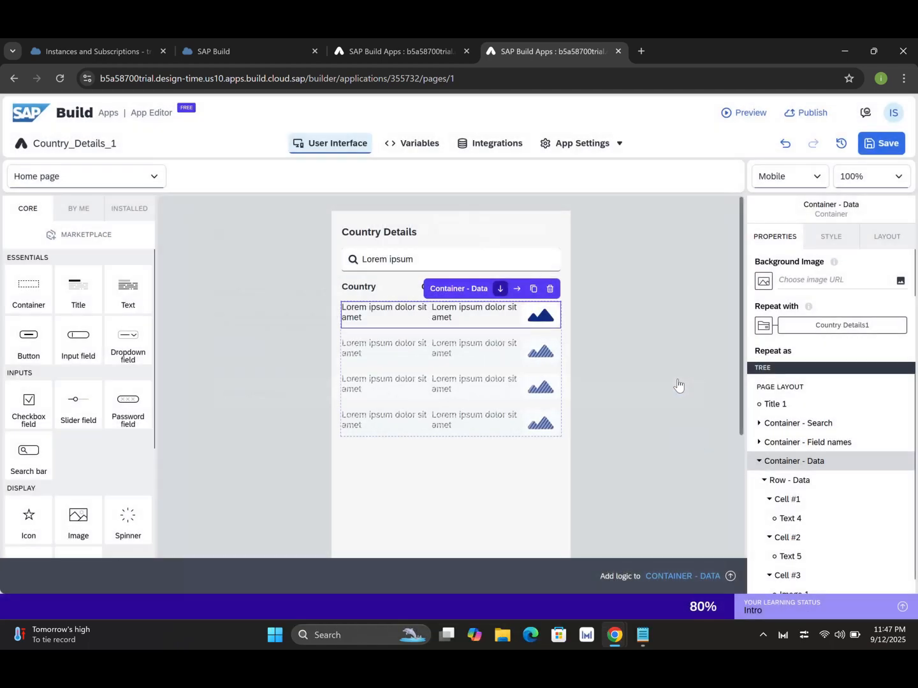
Bind Text 4's content to the repeated item's current.name.common property.
click(794, 520)
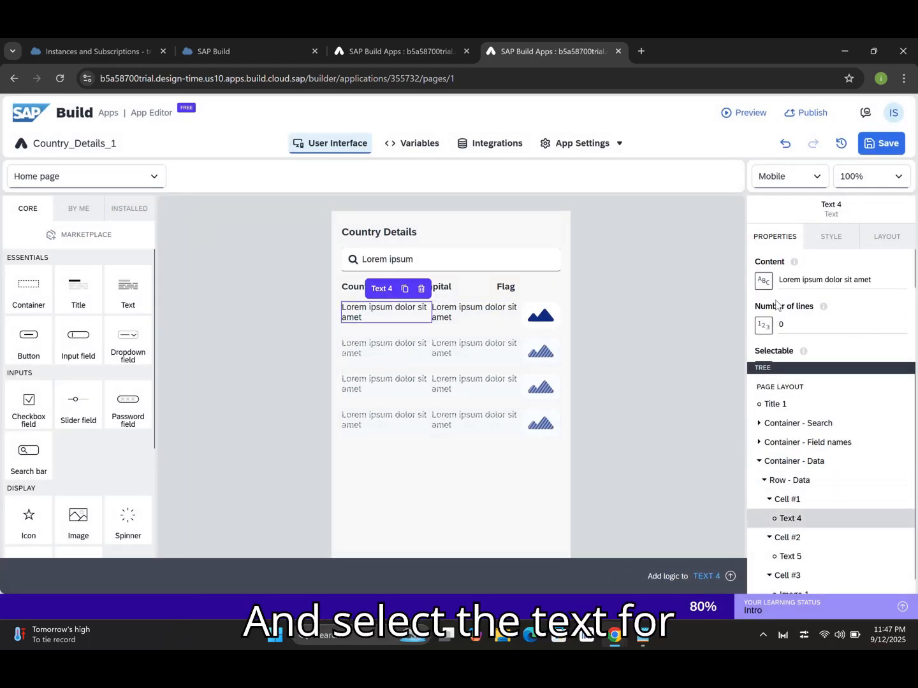
click(765, 281)
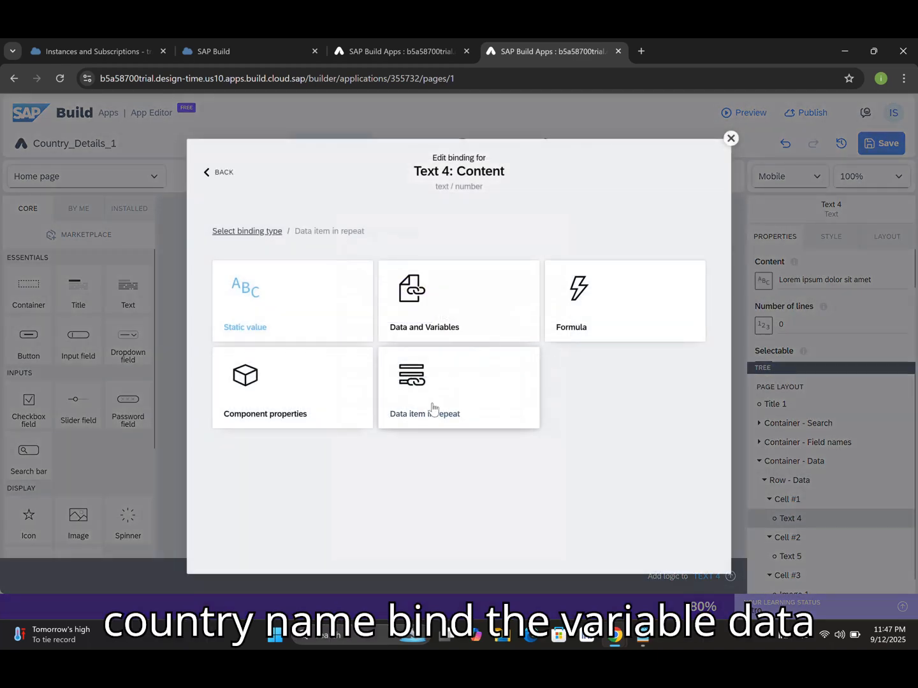
click(433, 408)
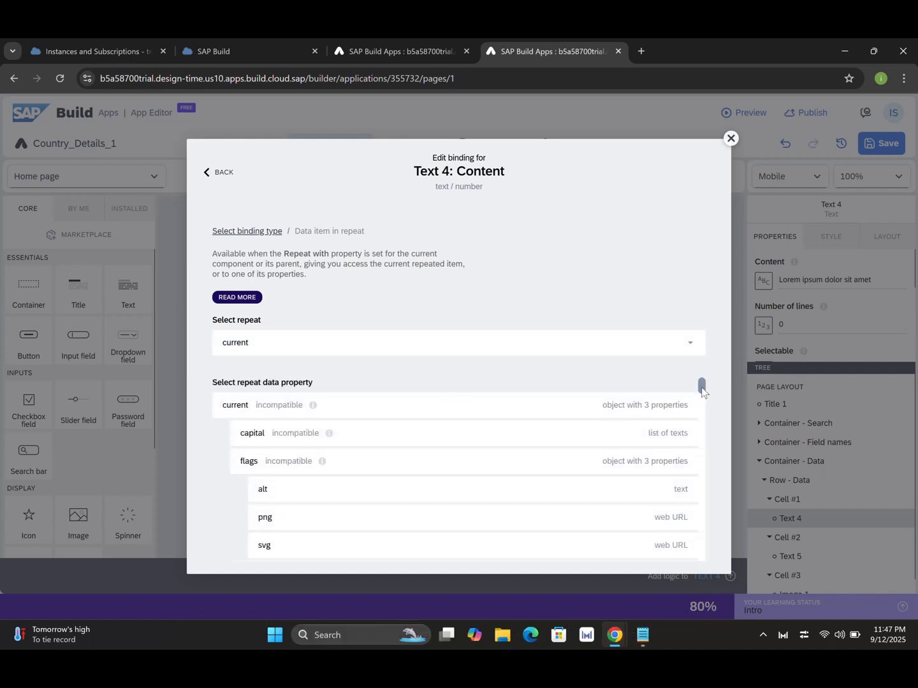
drag(703, 387, 701, 394)
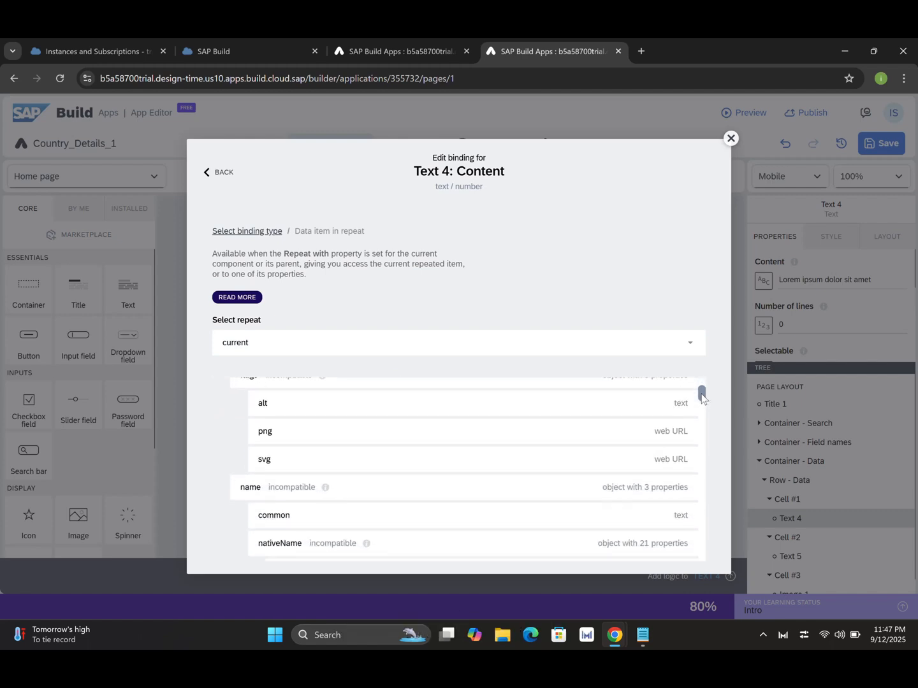
click(275, 518)
click(687, 514)
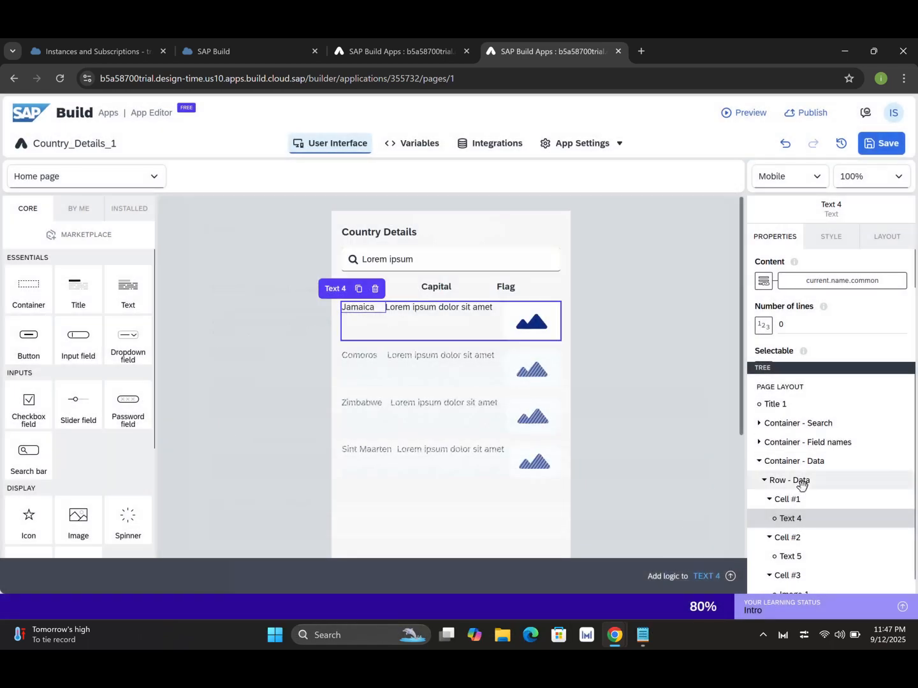
Replace Text 5's Lorem ipsum content with the formula repeated.current.capital[0].
click(789, 557)
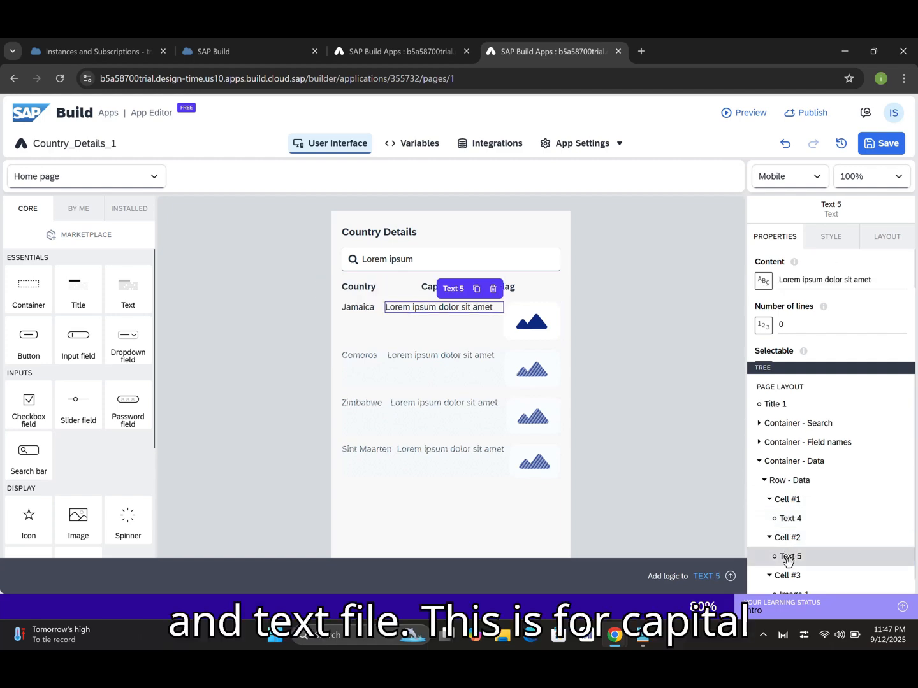
click(763, 281)
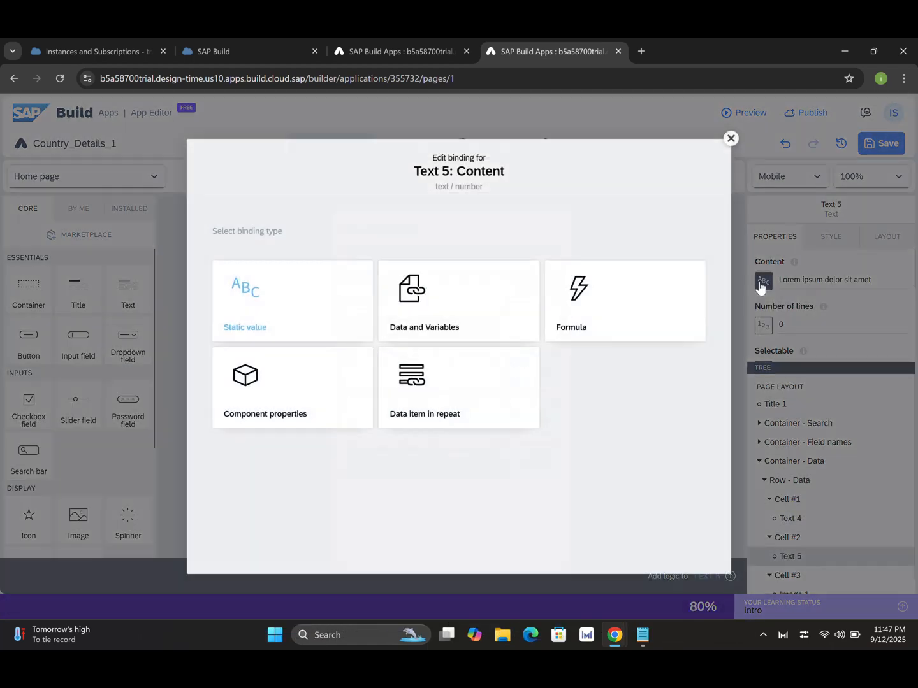
click(606, 331)
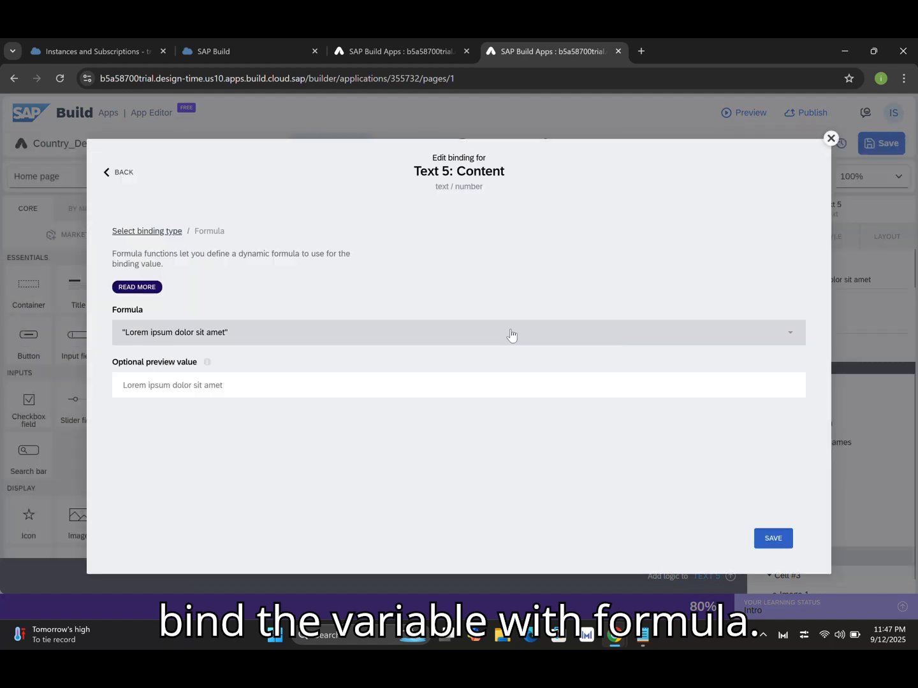
click(347, 339)
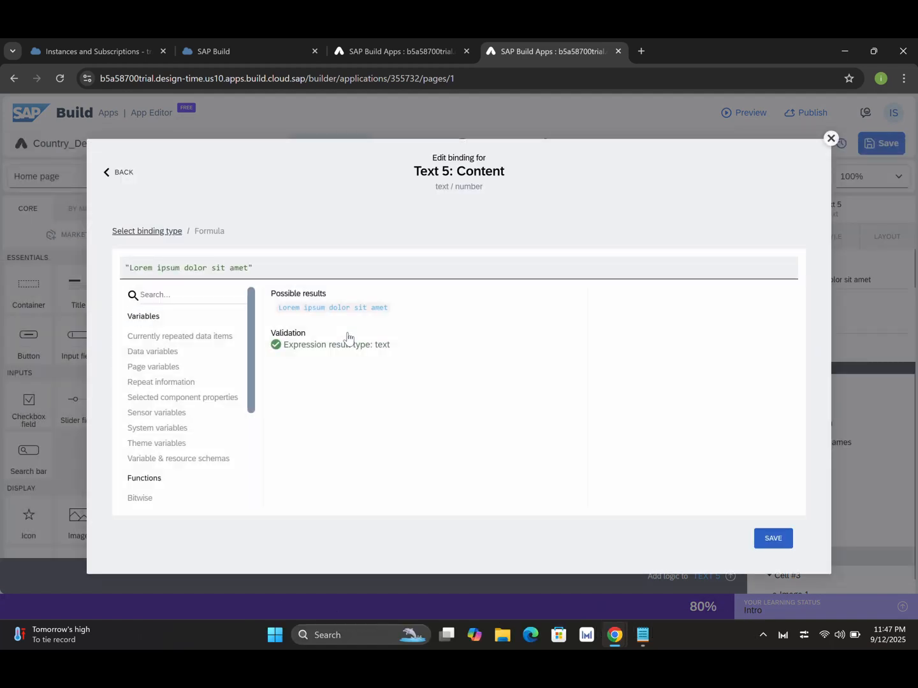
drag(284, 263, 112, 268)
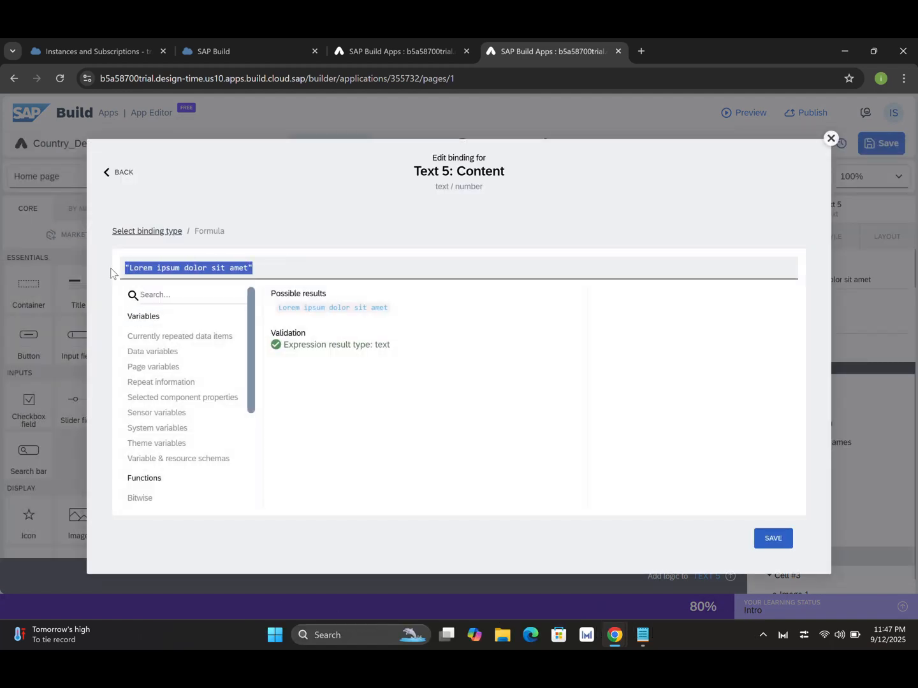
key(BackSpace)
text(repea)
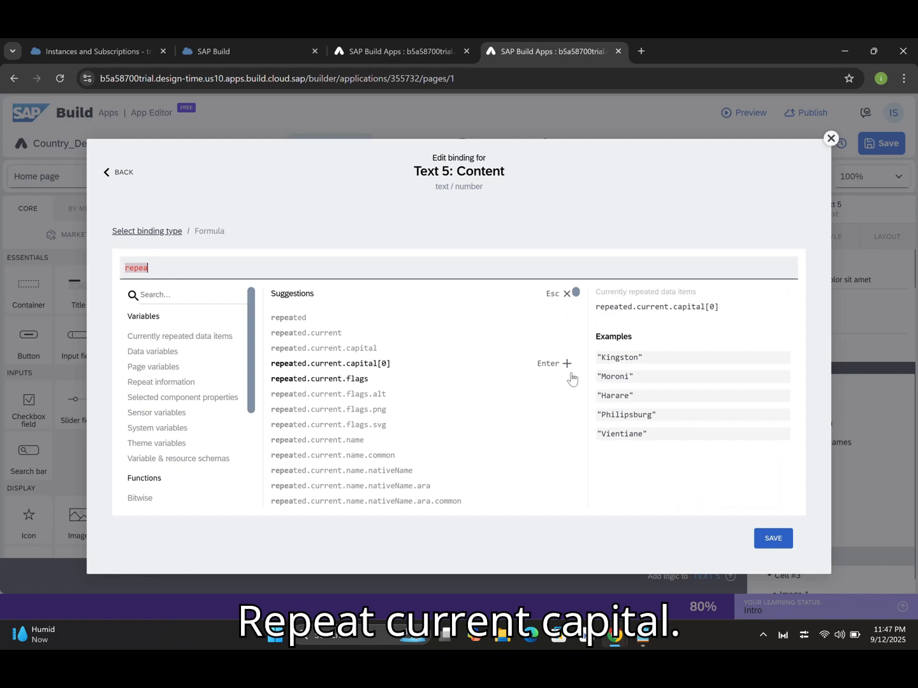
click(567, 364)
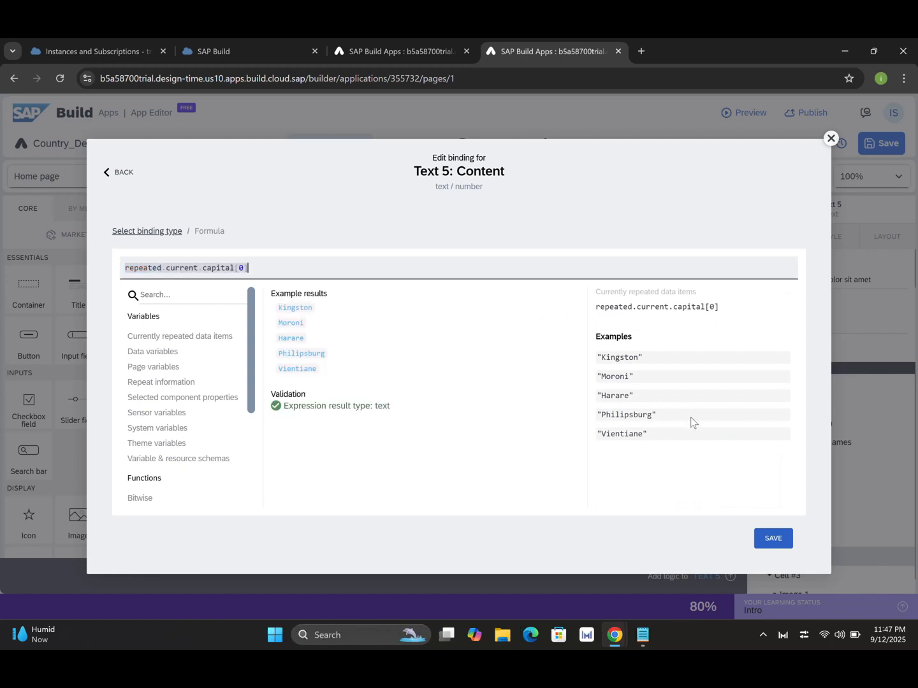
click(774, 538)
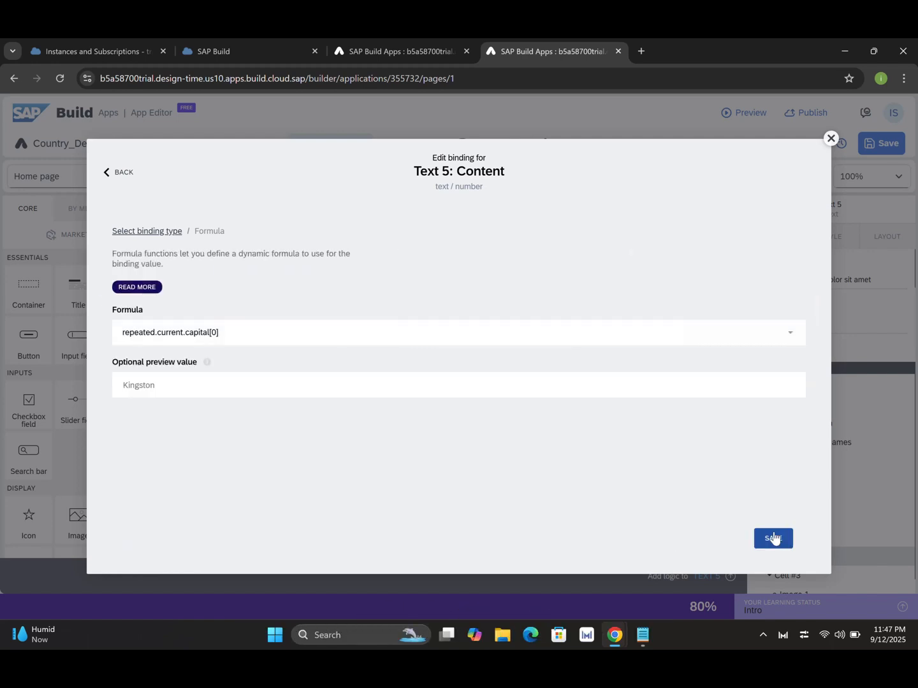
click(773, 539)
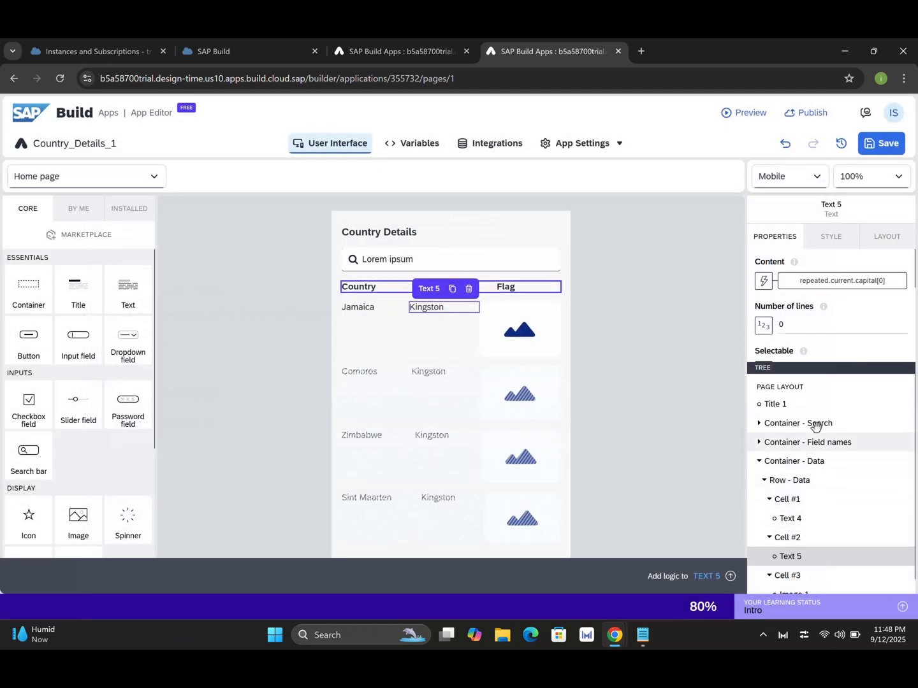
Bind each row's image source to current.flags.png, save the app, and launch a preview.
drag(832, 364, 831, 329)
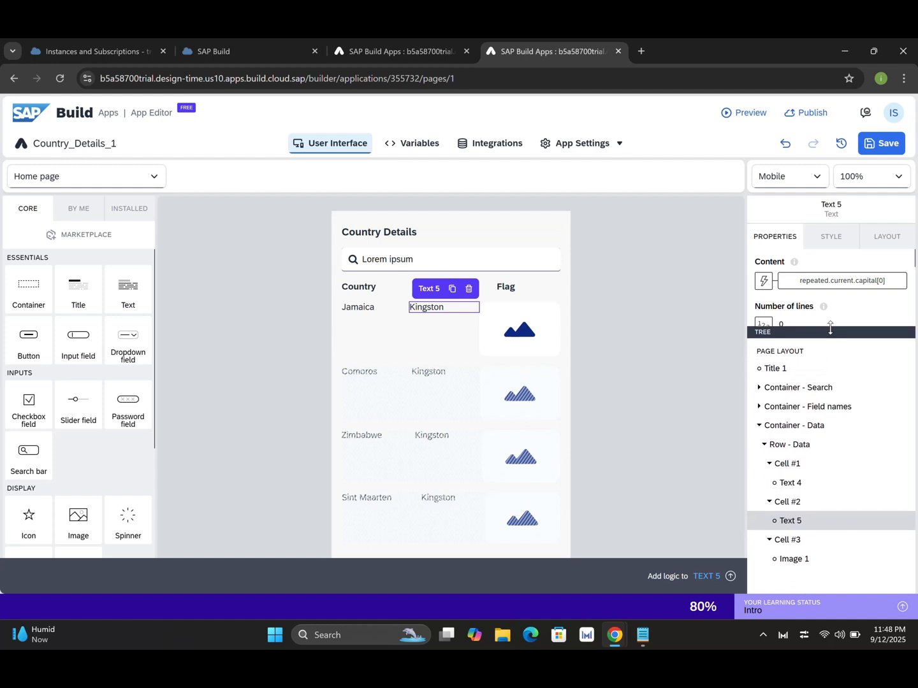
click(794, 560)
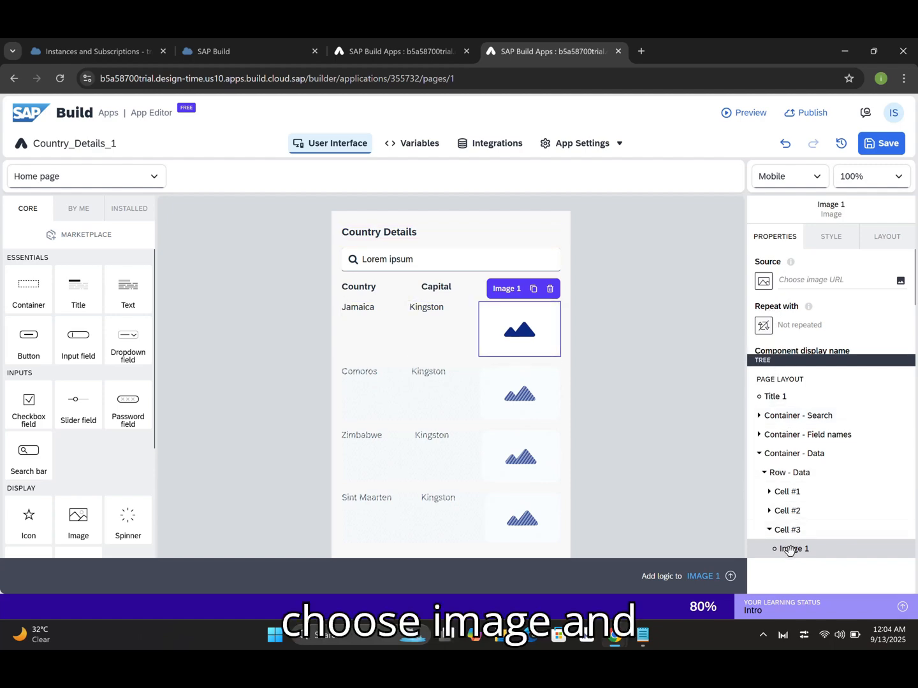
click(765, 281)
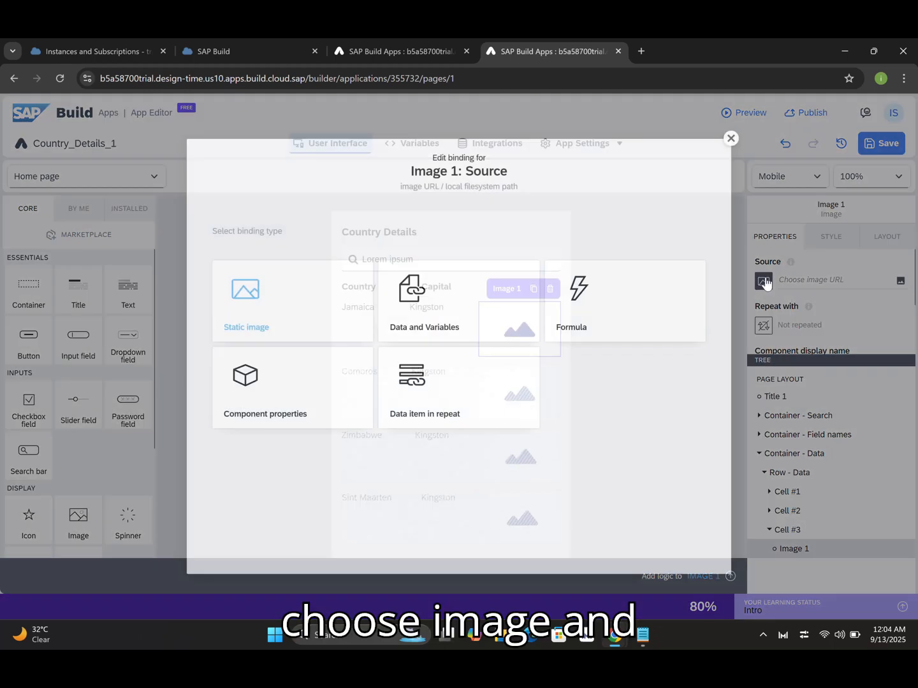
click(481, 398)
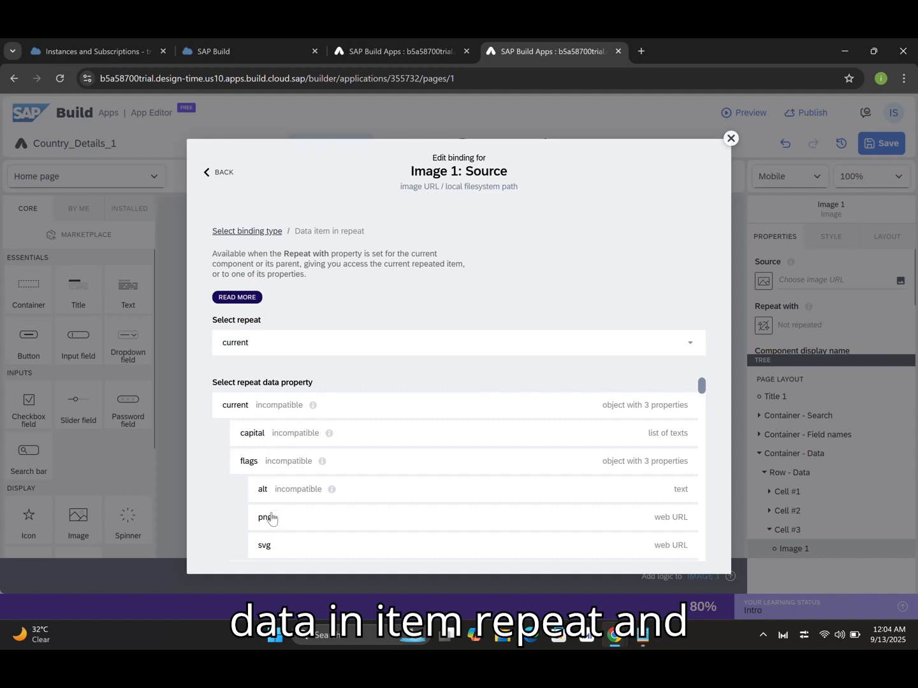
click(269, 517)
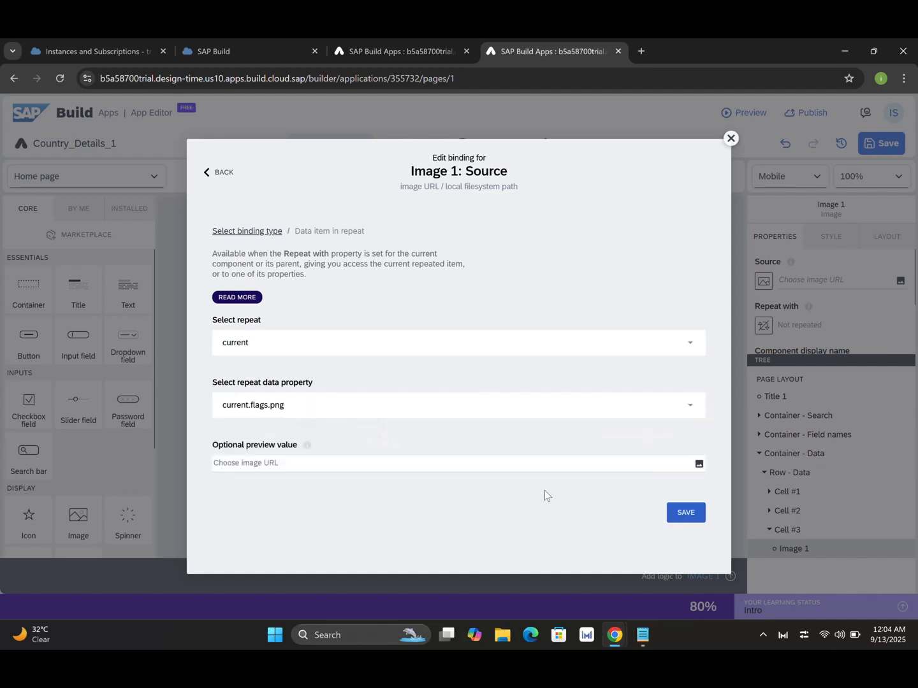
click(684, 513)
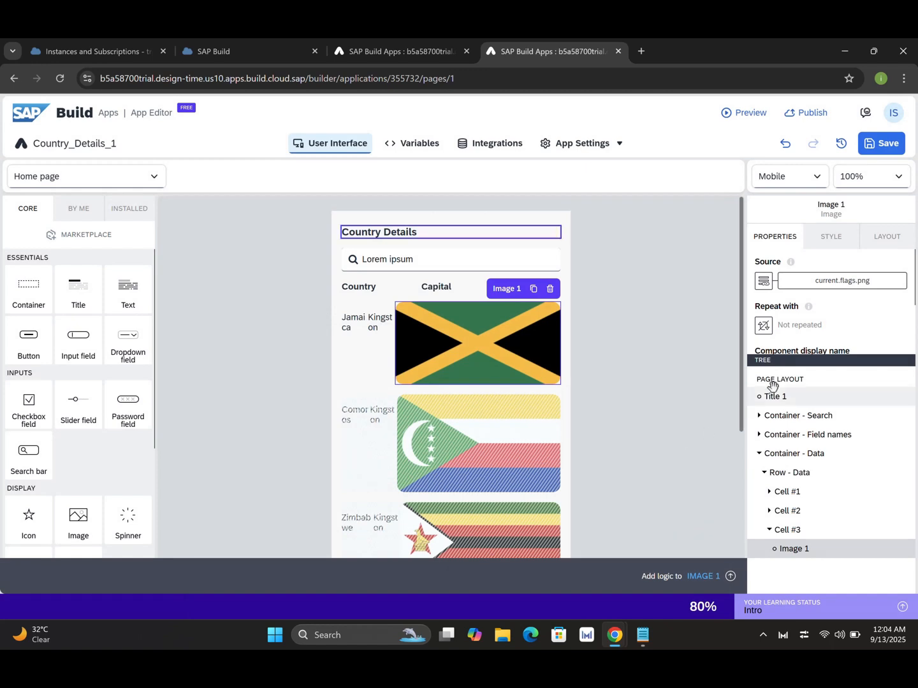
click(893, 145)
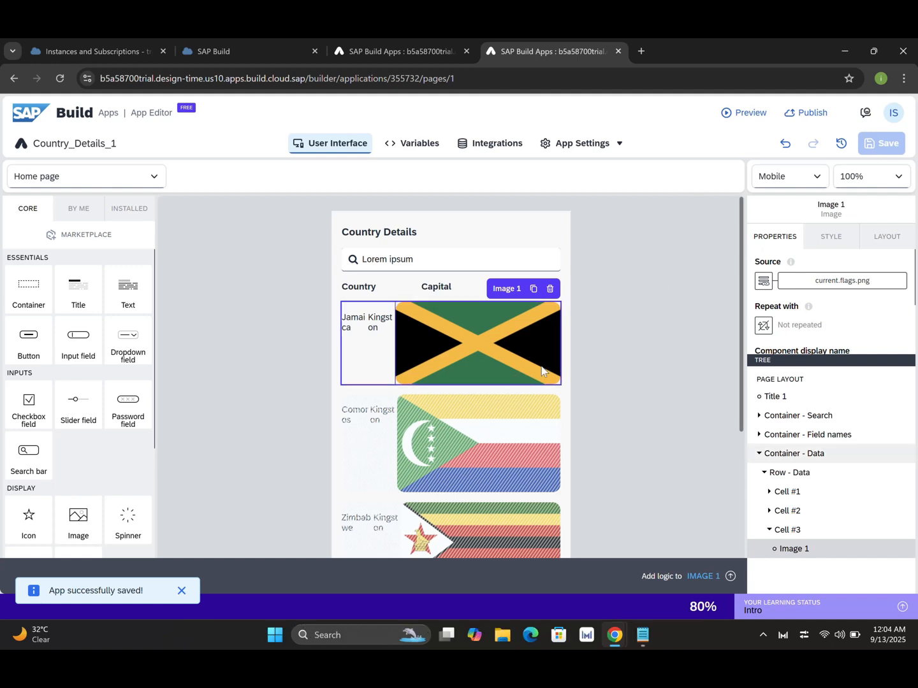
click(751, 118)
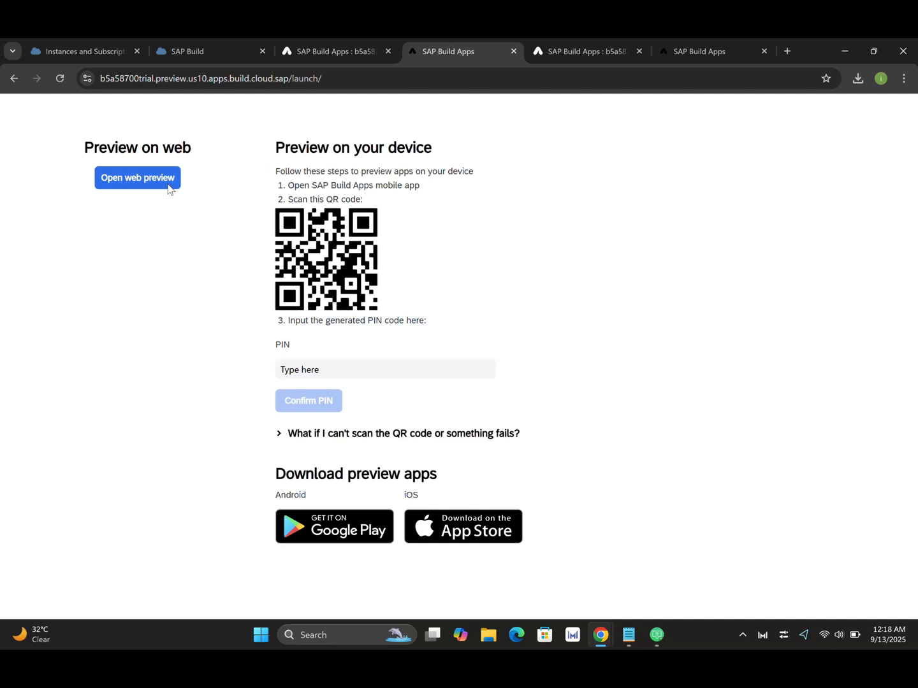
Open the web preview and inspect it in DevTools as an iPhone 14 Pro Max mobile view.
click(148, 185)
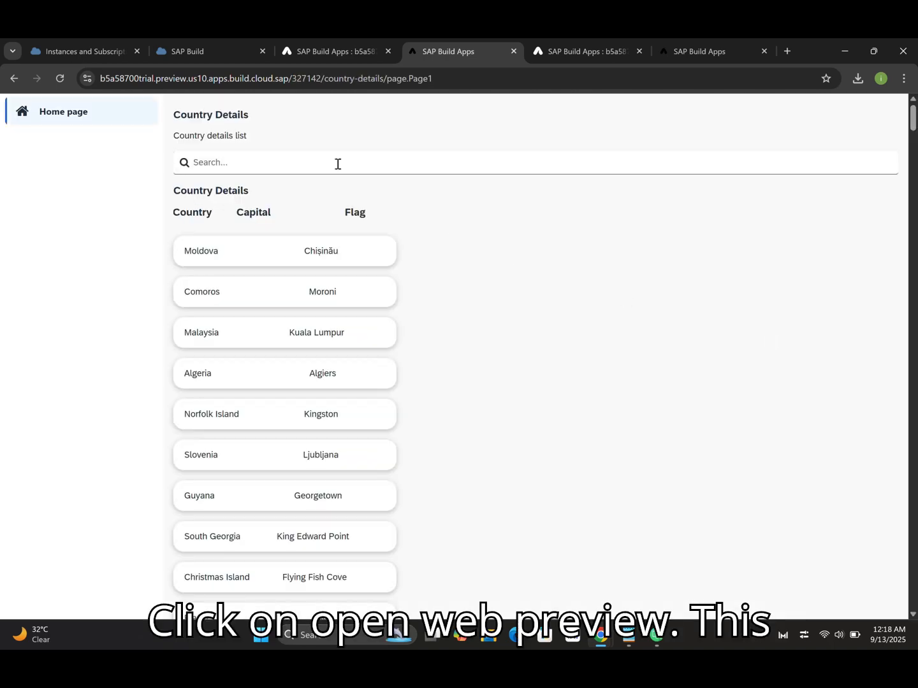
right_click(470, 294)
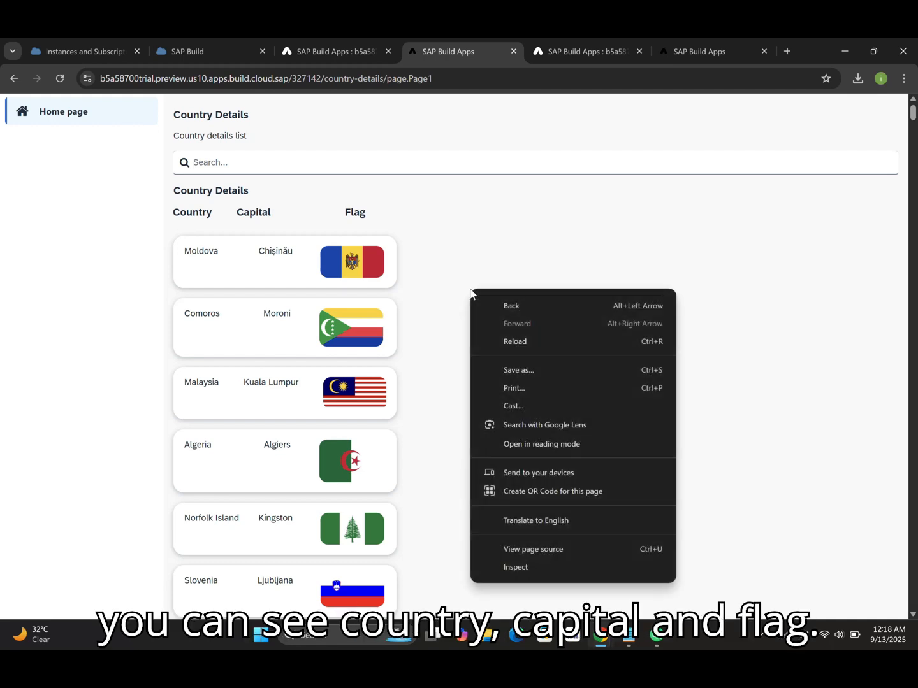
click(533, 567)
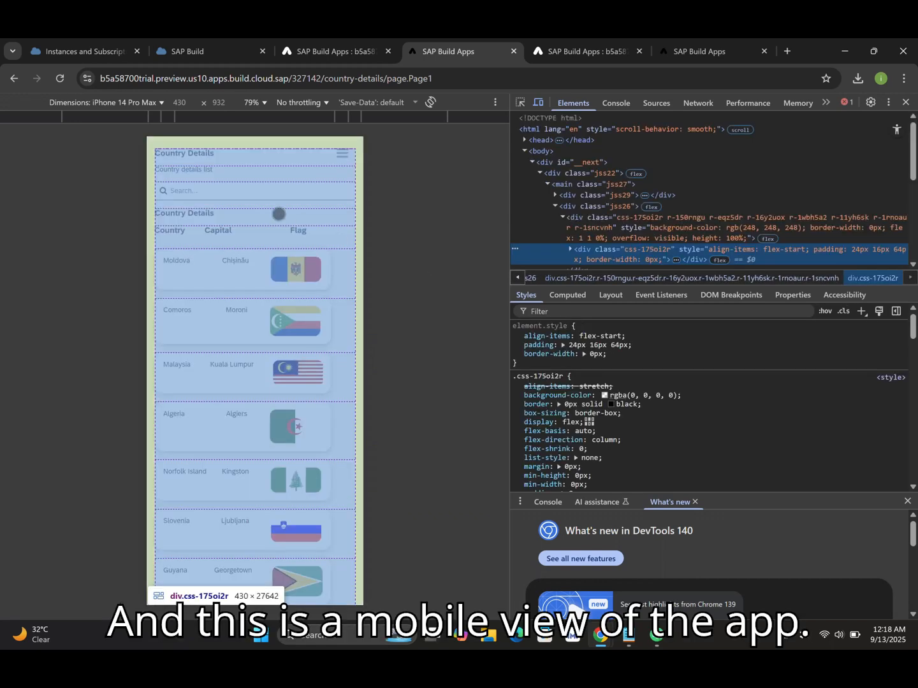
click(224, 158)
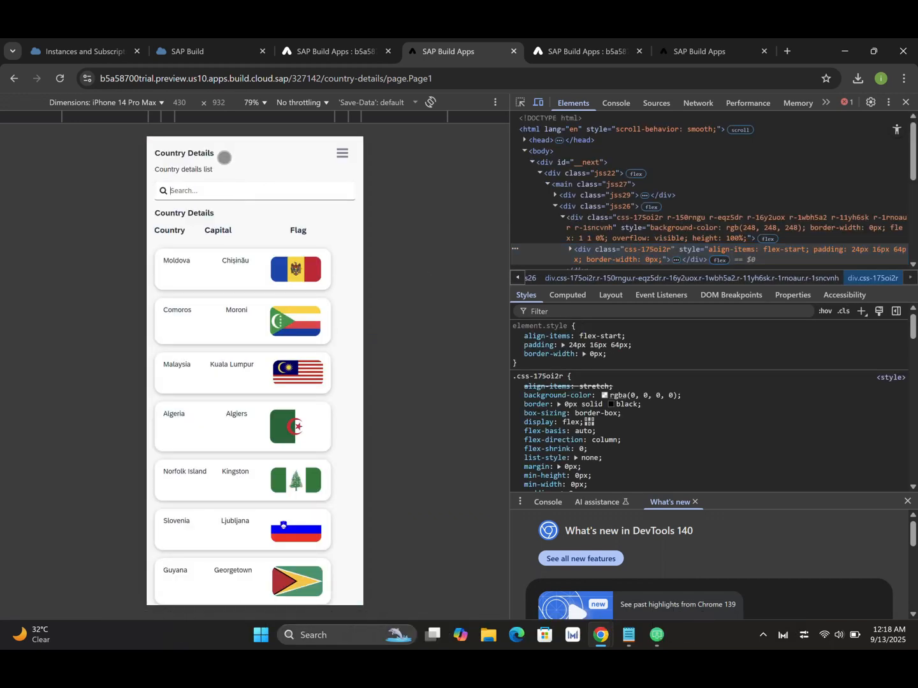
text(India)
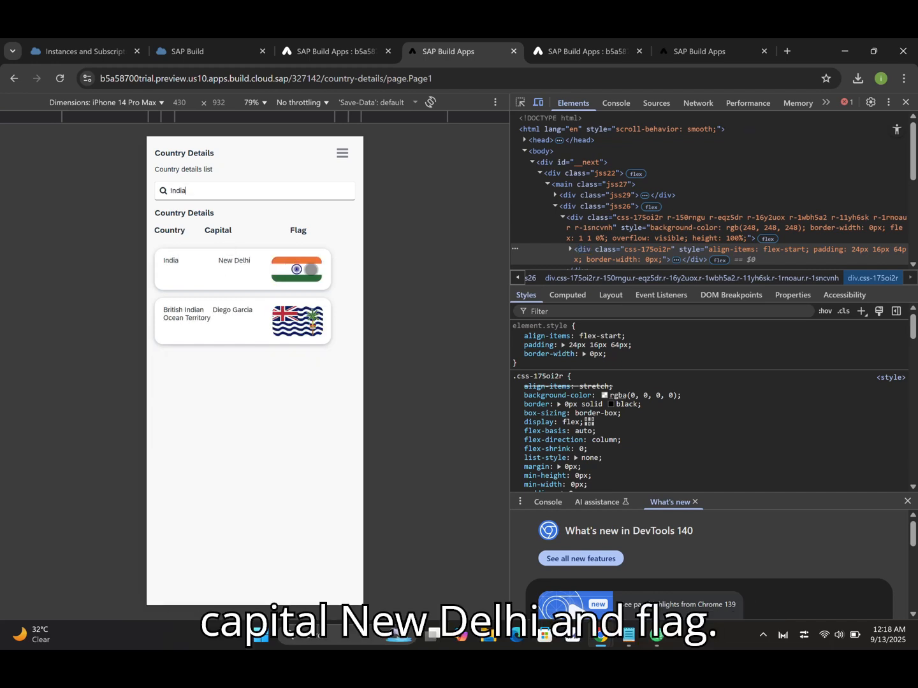
key(BackSpace)
key(BackSpace)
key(BackSpace)
key(BackSpace)
key(BackSpace)
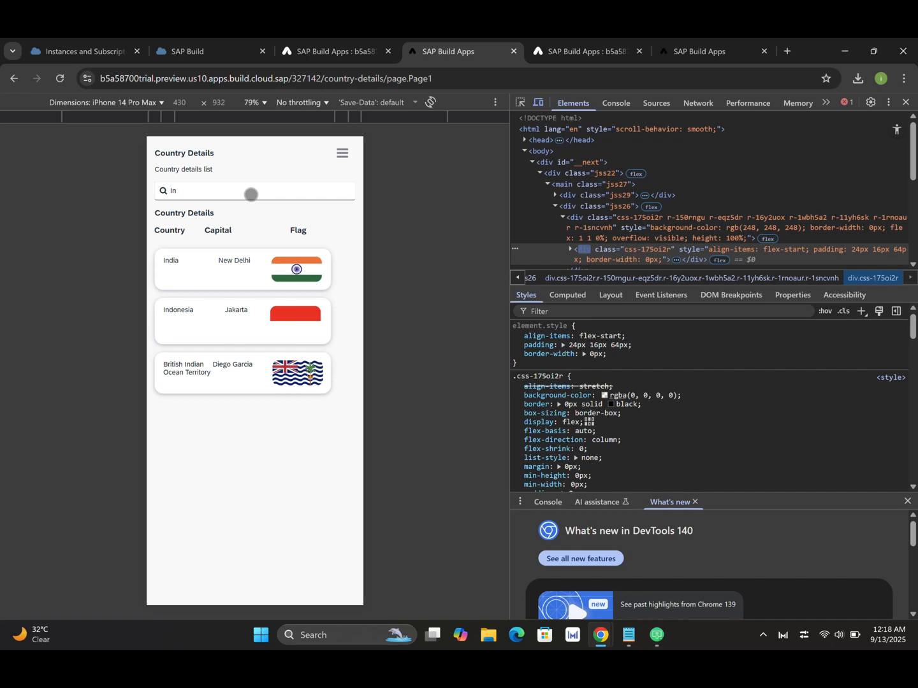
text(Pakis)
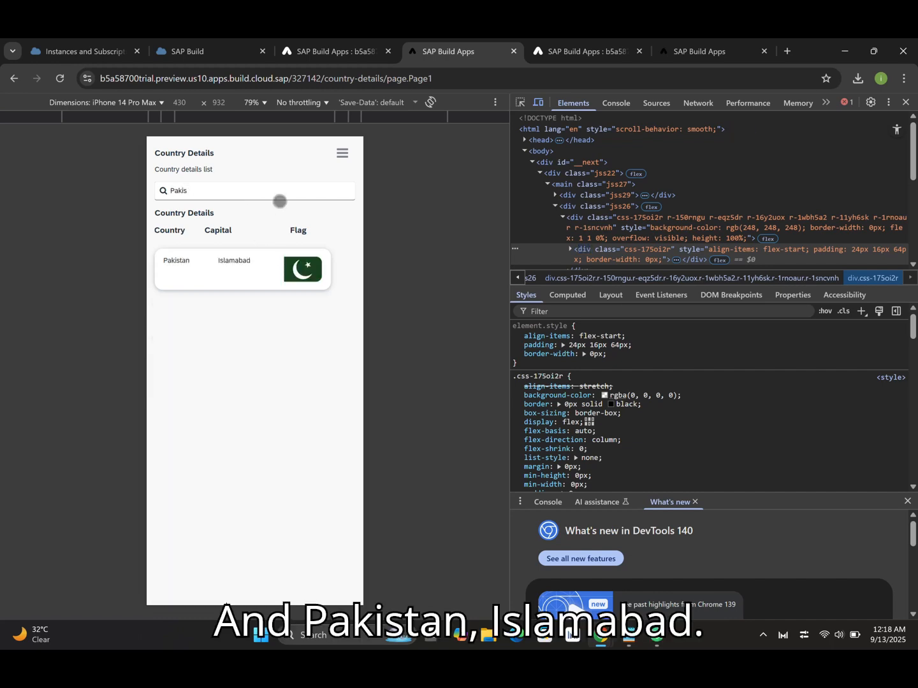
key(BackSpace)
key(BackSpace)
key(BackSpace)
key(BackSpace)
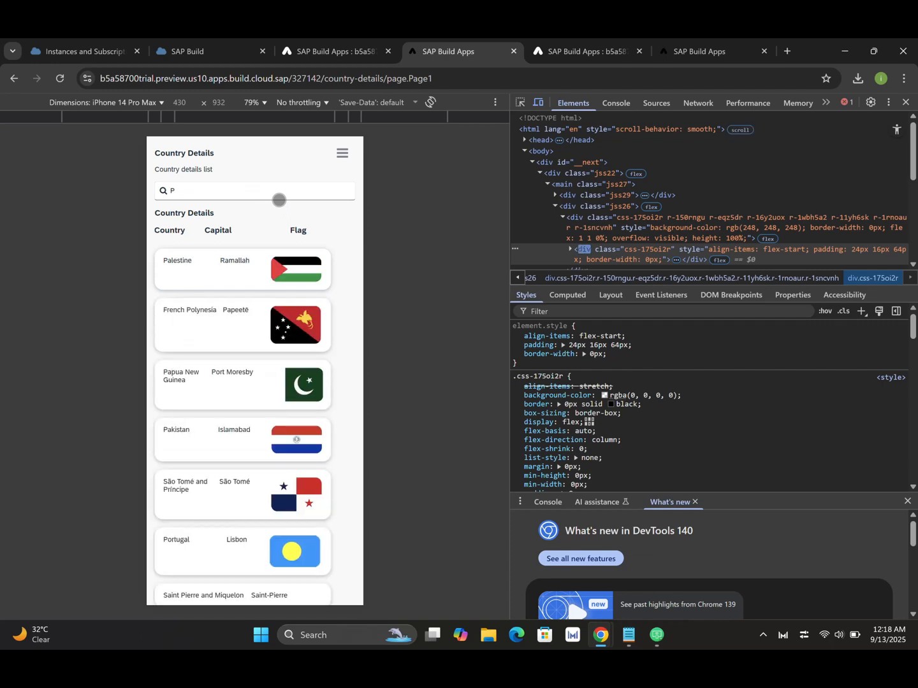
text(Unit)
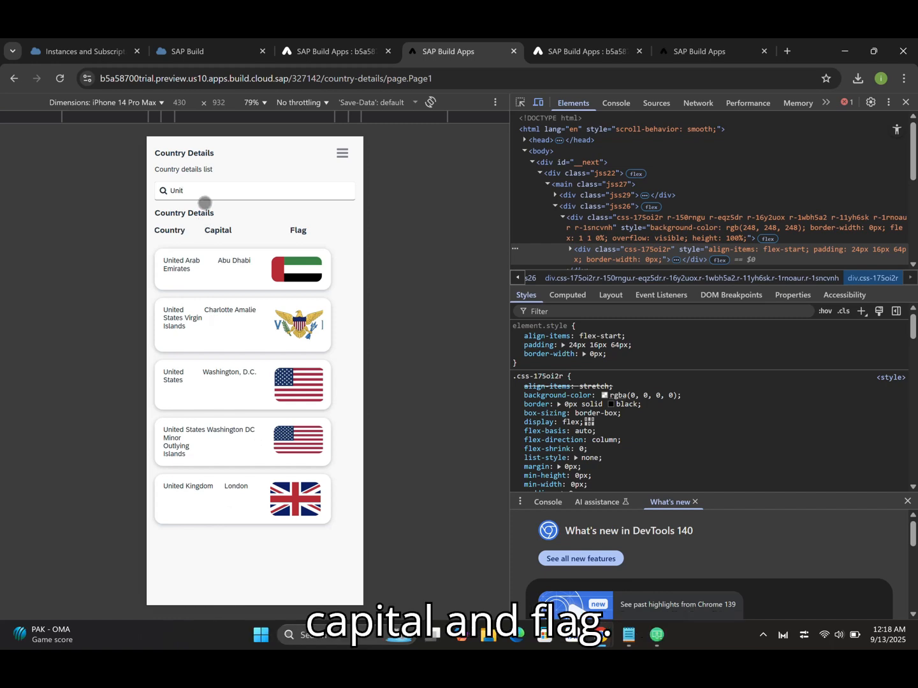
key(BackSpace)
key(BackSpace)
key(BackSpace)
key(BackSpace)
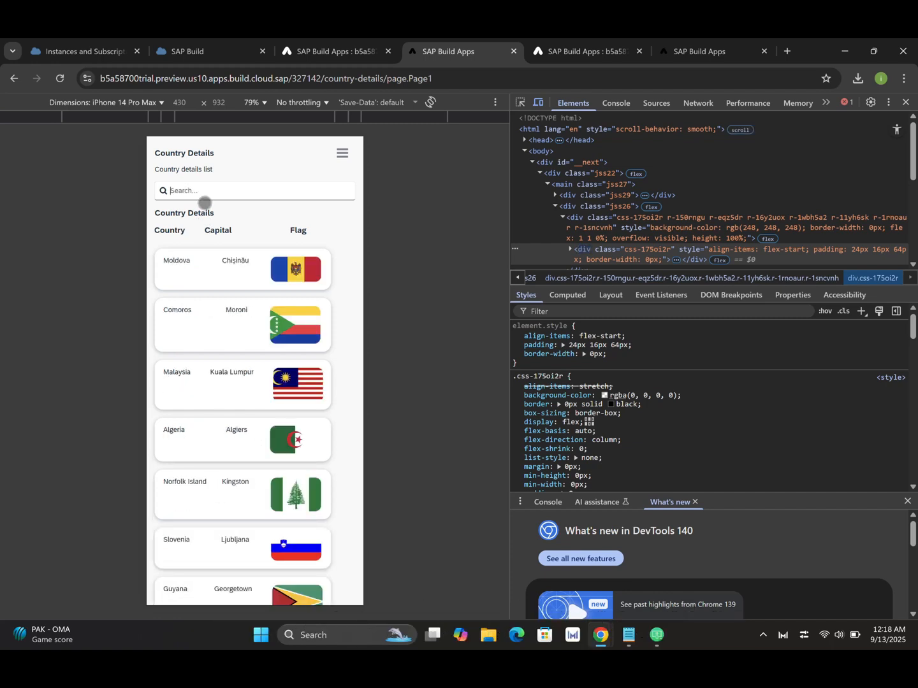
text(Zimba)
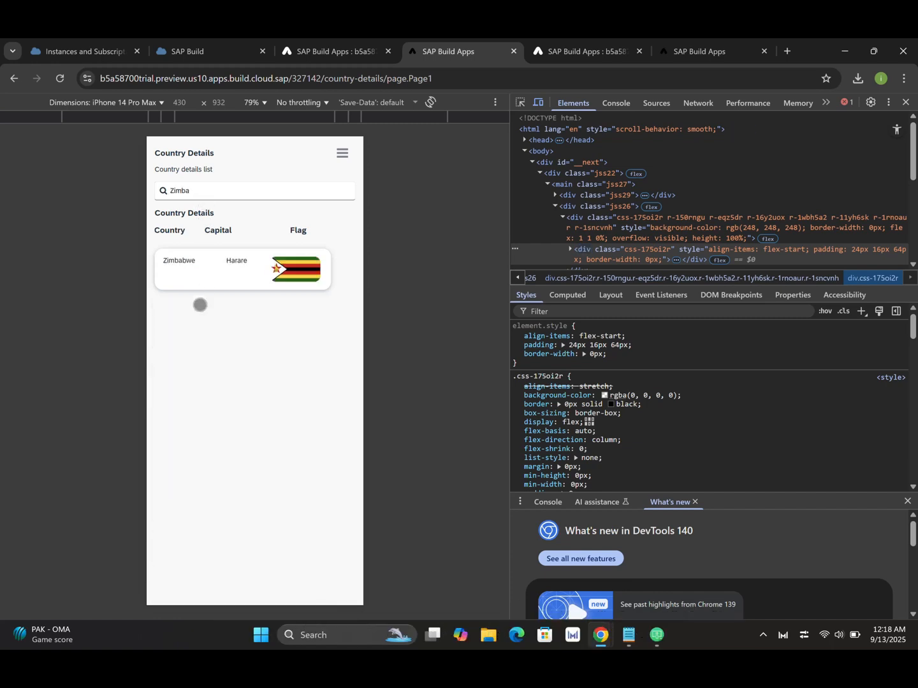
key(BackSpace)
key(BackSpace)
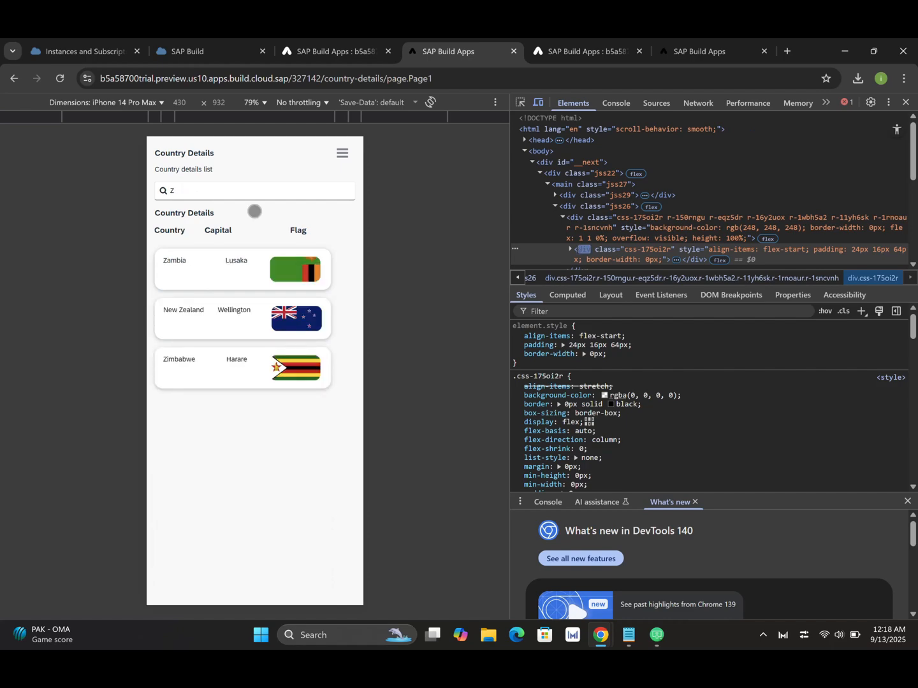
key(BackSpace)
click(351, 56)
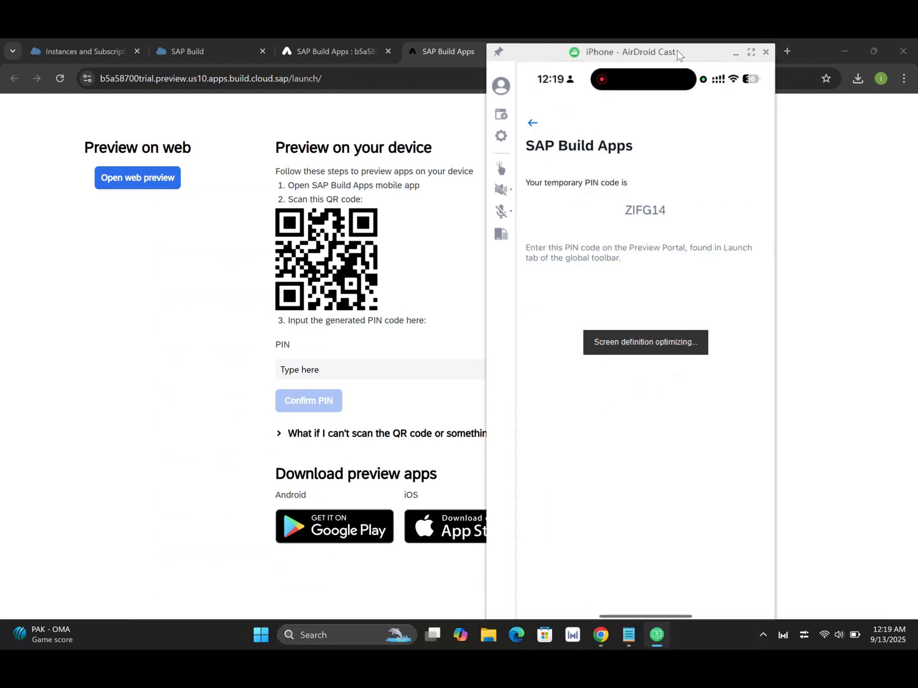
Authenticate the mobile preview with the phone's temporary PIN and bring up the mirrored phone screen.
click(363, 371)
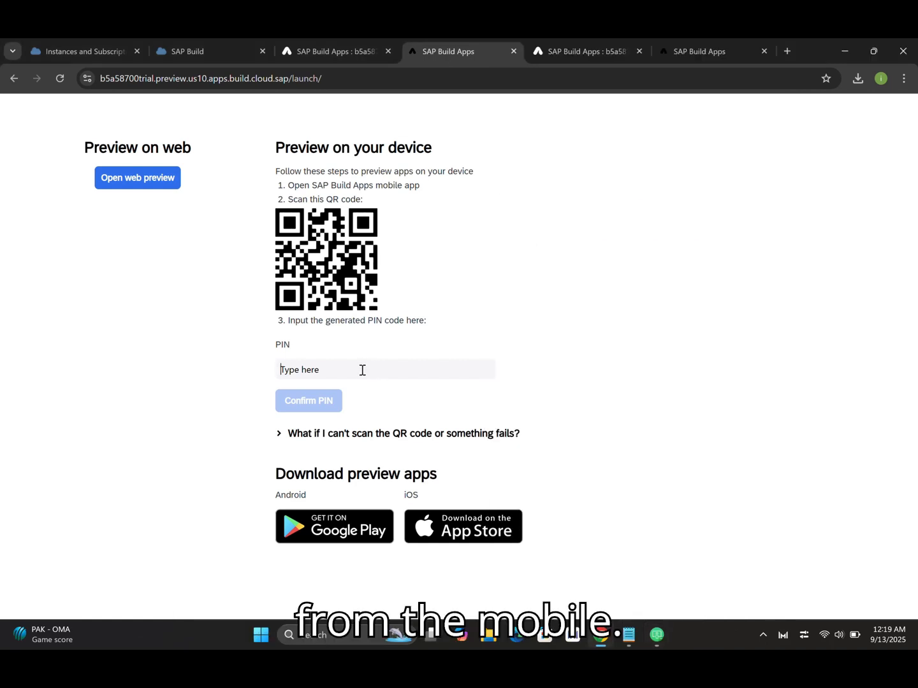
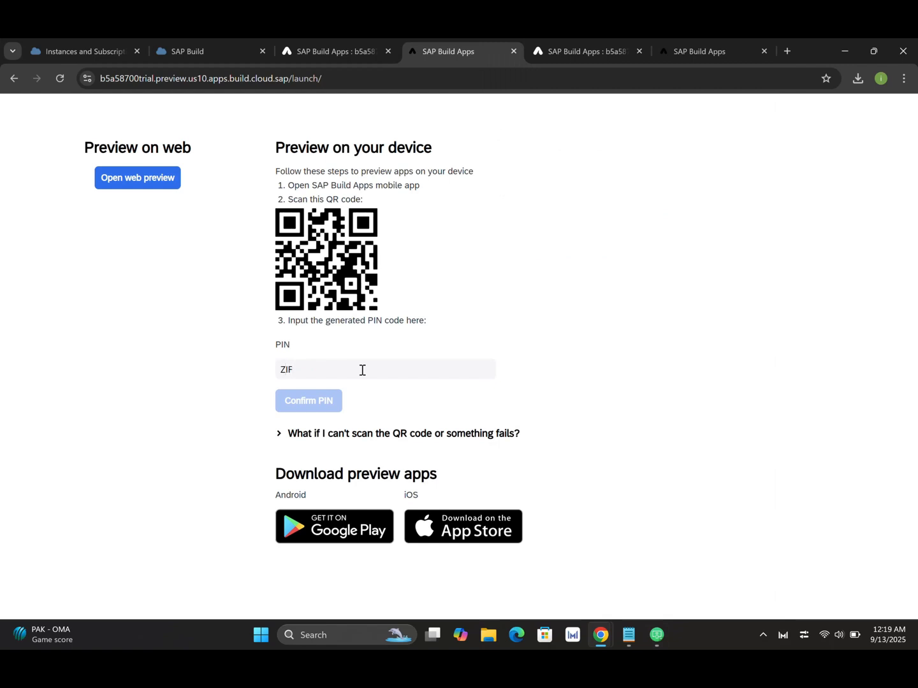
click(308, 403)
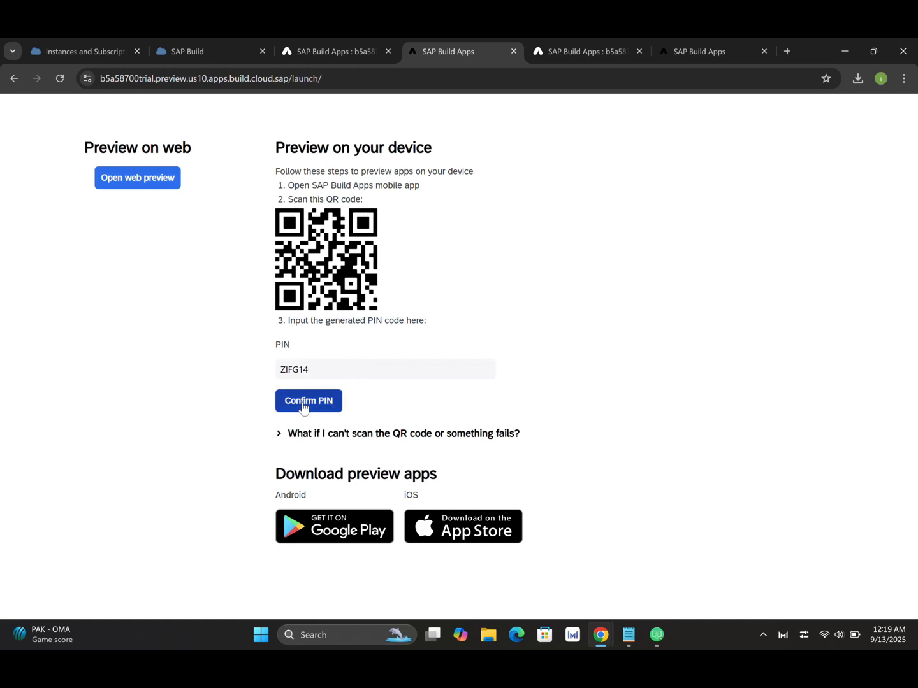
click(656, 634)
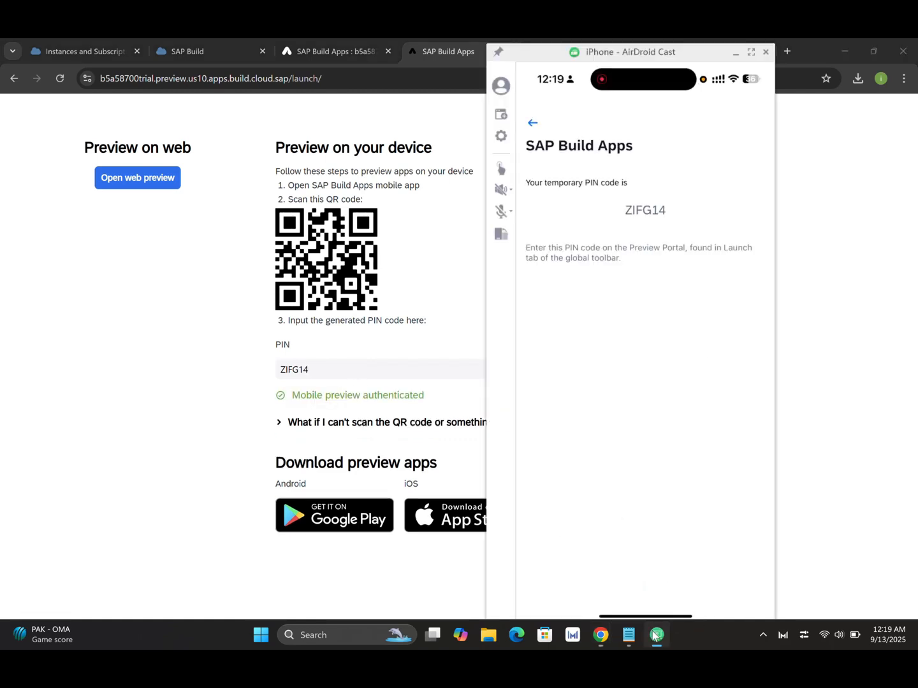